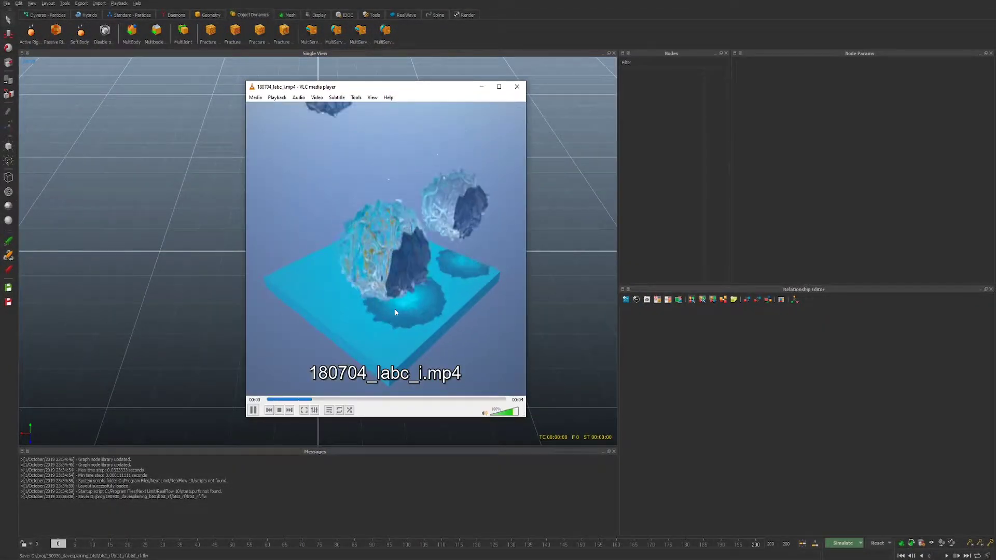
Play and pause the reference clip 180704_labc_i.mp4 to study the simulation example.
key(space)
key(space)
key(space)
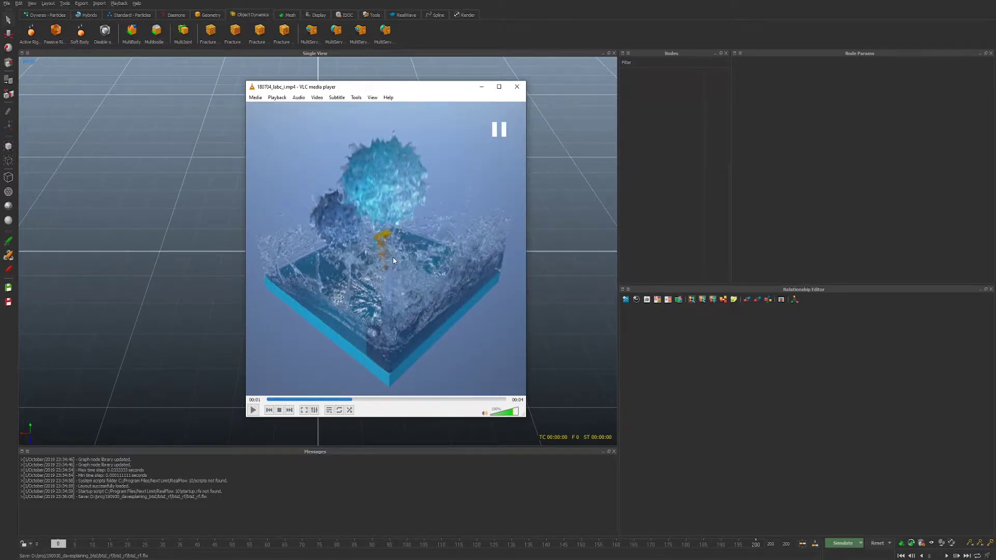
key(space)
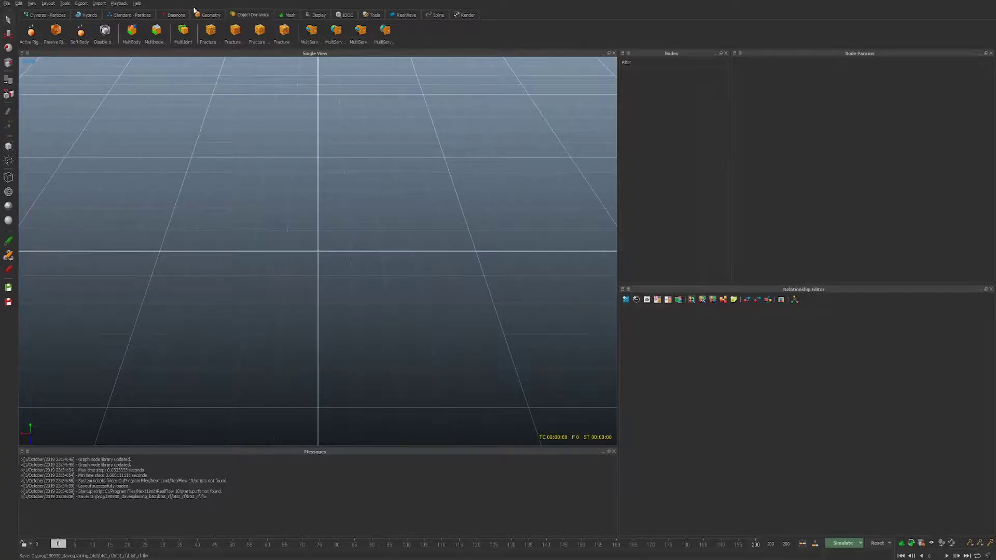
Add a cube primitive at the origin and show it shaded in the perspective view.
click(213, 15)
click(251, 14)
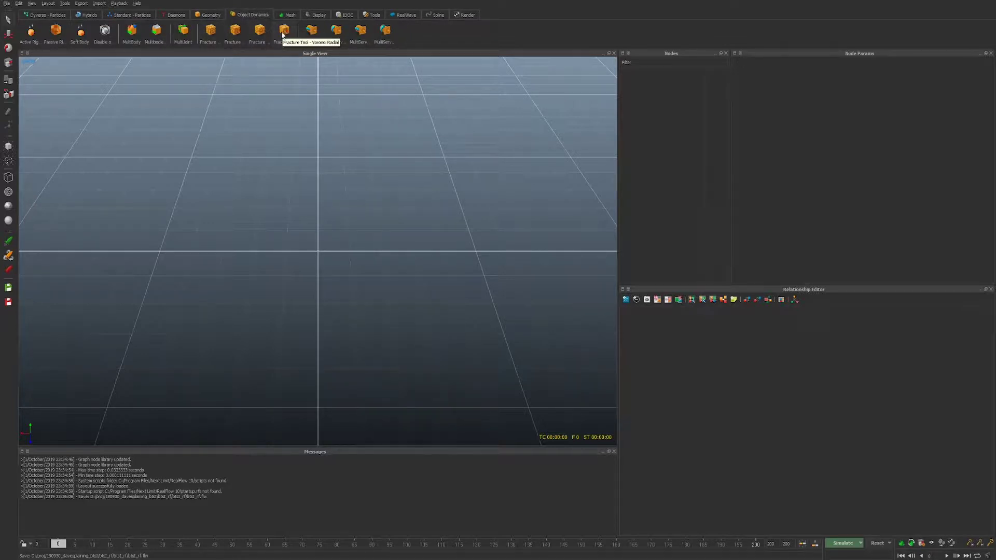
click(211, 15)
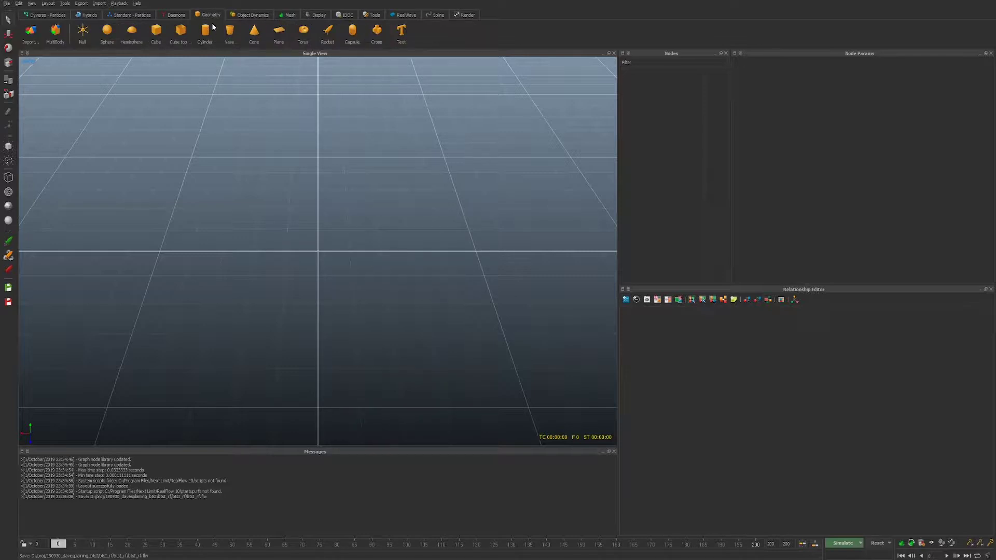
click(156, 31)
scroll(262, 238, up, 5)
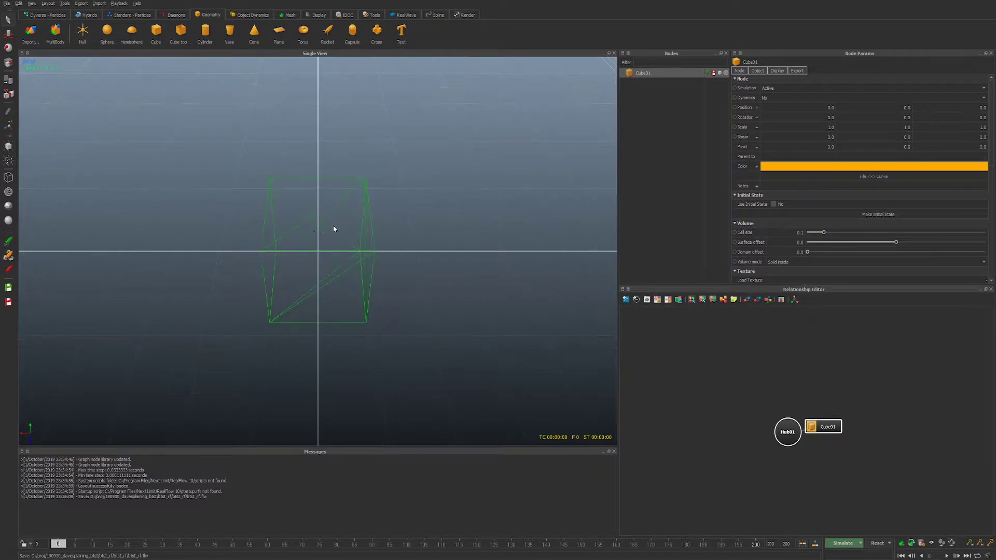
key(0)
alt+drag(314, 233, 327, 258)
key(9)
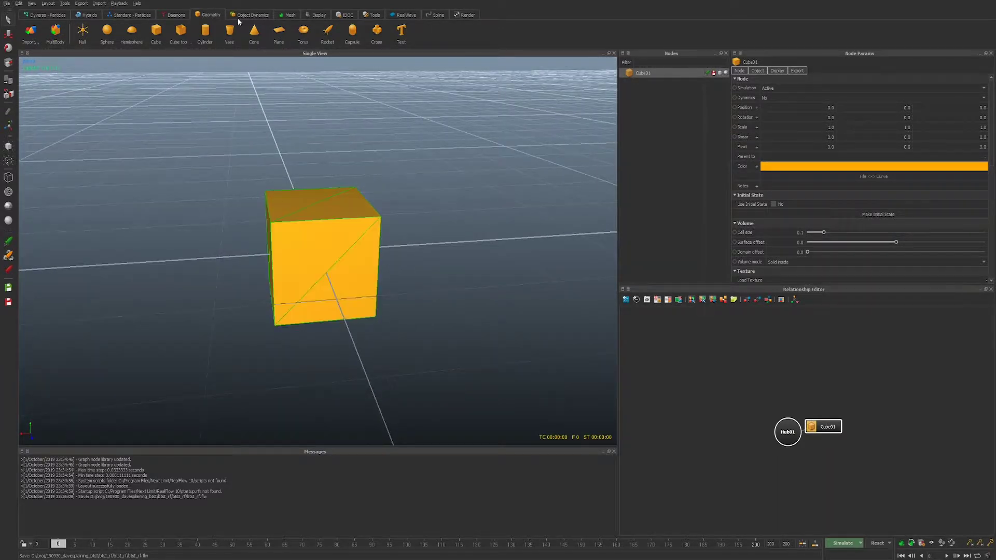
Fracture the cube with the Voronoi Fracture tool using its default settings and inspect the resulting pieces.
click(251, 15)
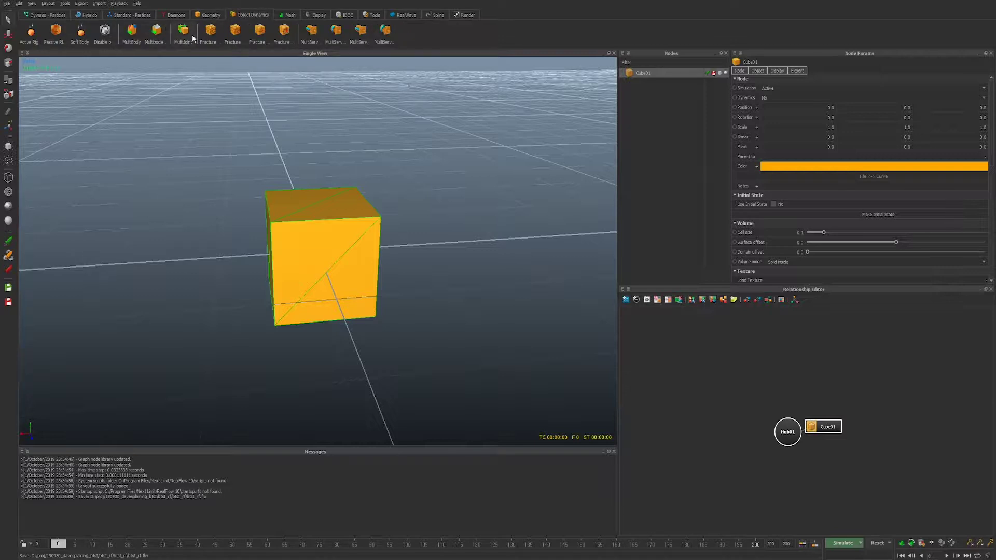
click(211, 32)
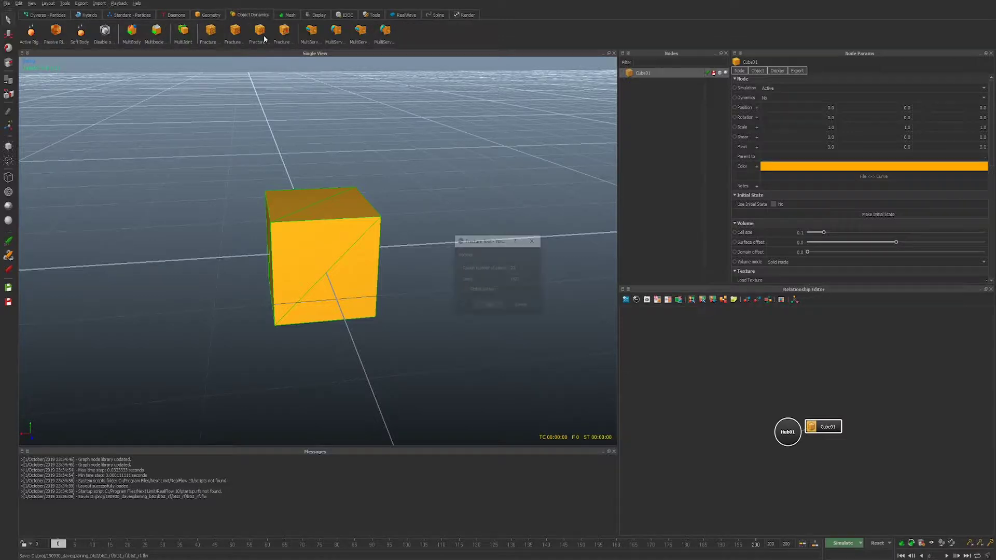
click(490, 305)
alt+drag(353, 298, 381, 287)
scroll(357, 313, up, 5)
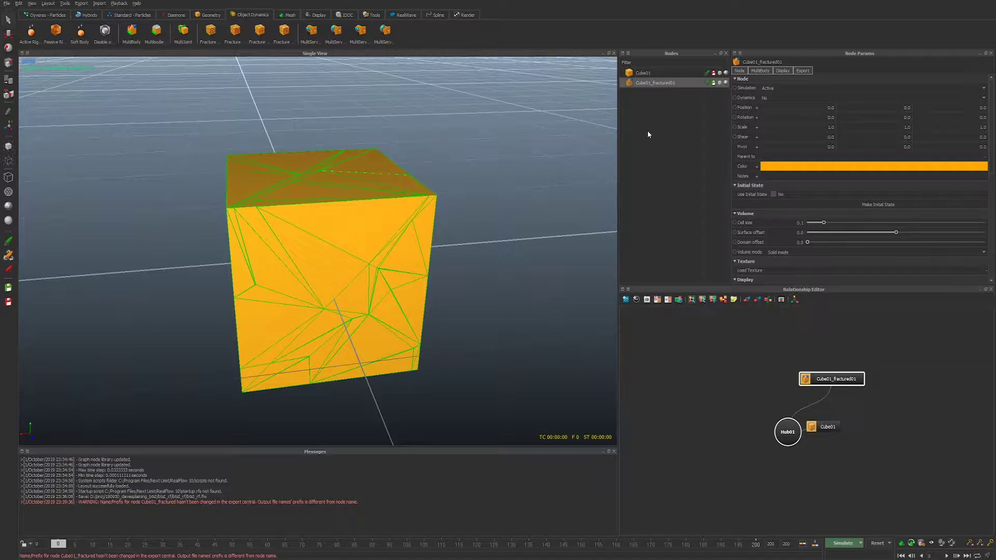
mouse_move(403, 245)
alt+mouse_down()
mouse_move(330, 238)
mouse_move(425, 218)
mouse_move(477, 240)
mouse_move(327, 246)
mouse_move(394, 247)
alt+mouse_up()
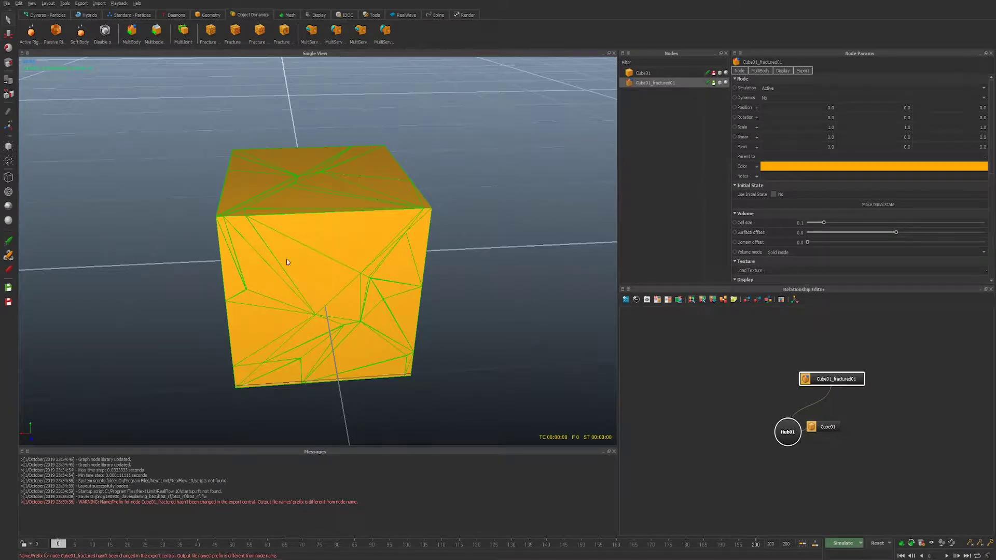
alt+drag(300, 203, 337, 176)
alt+drag(343, 266, 354, 185)
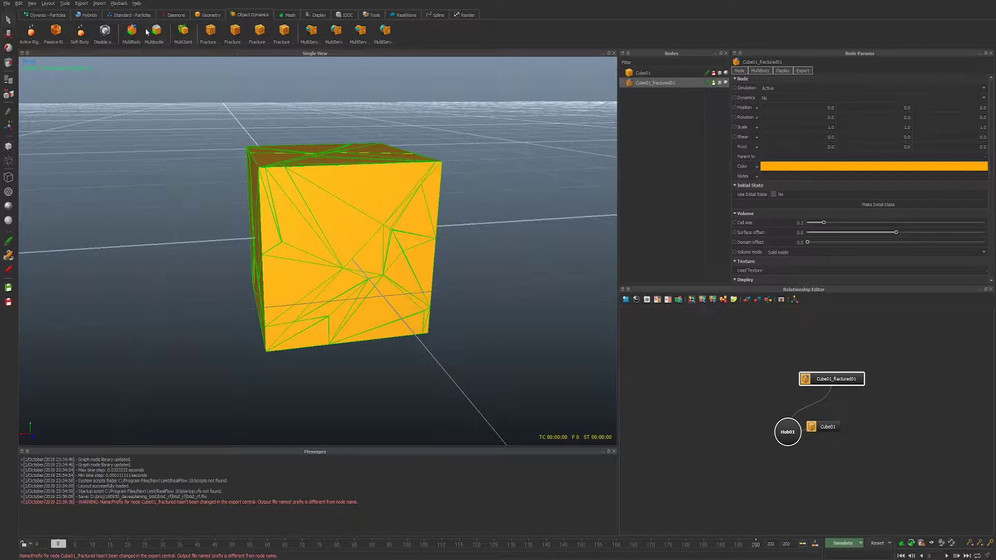
Add a ground plane and lower it to about -0.52 on the vertical axis, just beneath the cube.
click(210, 15)
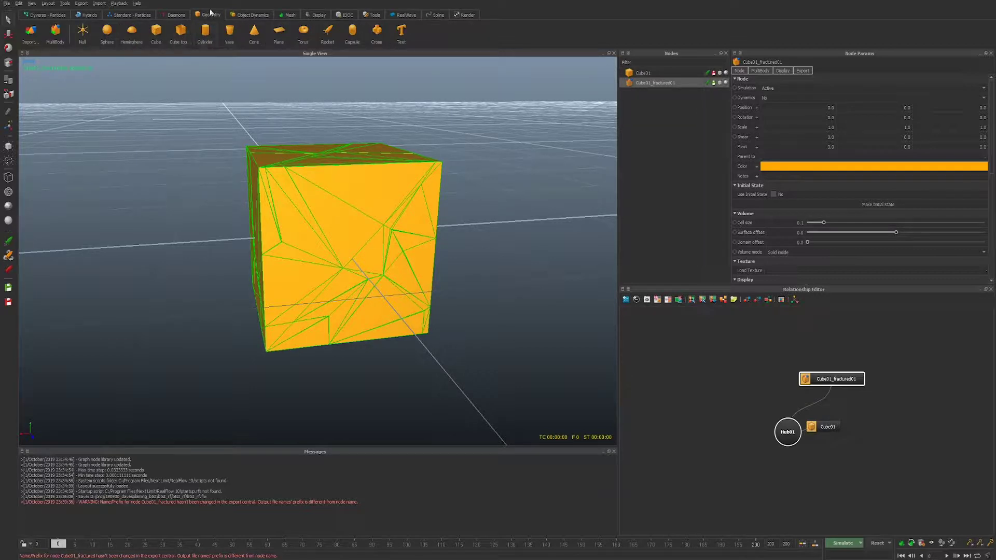
click(287, 32)
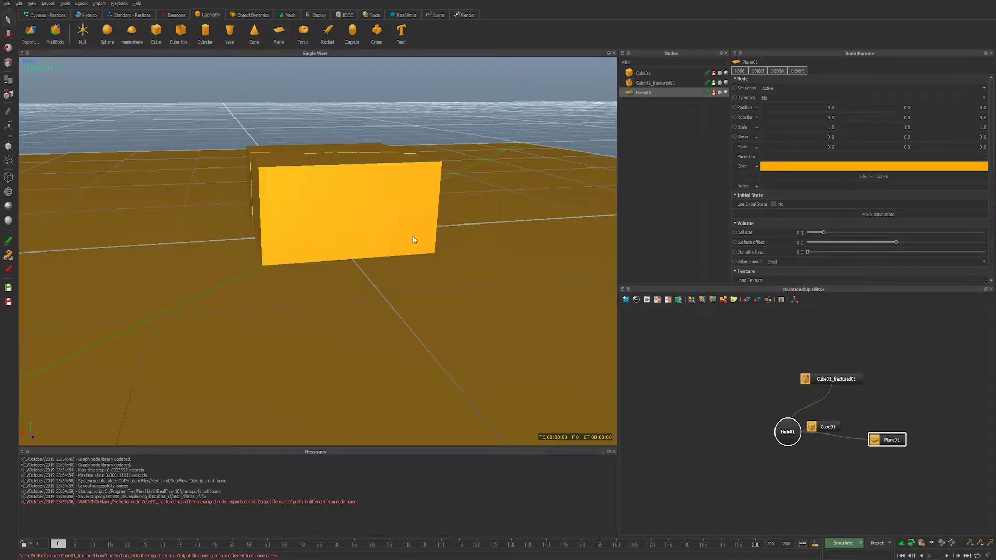
key(w)
drag(330, 165, 330, 244)
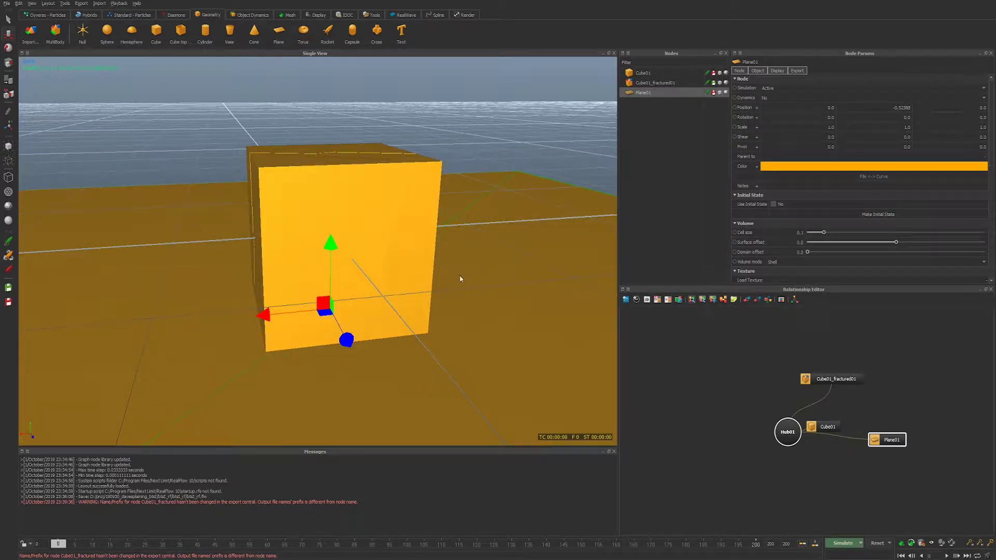
Add a Gravity daemon to the scene and arrange the gravity and fractured-cube nodes beside the hub.
right_click(689, 351)
text(grav)
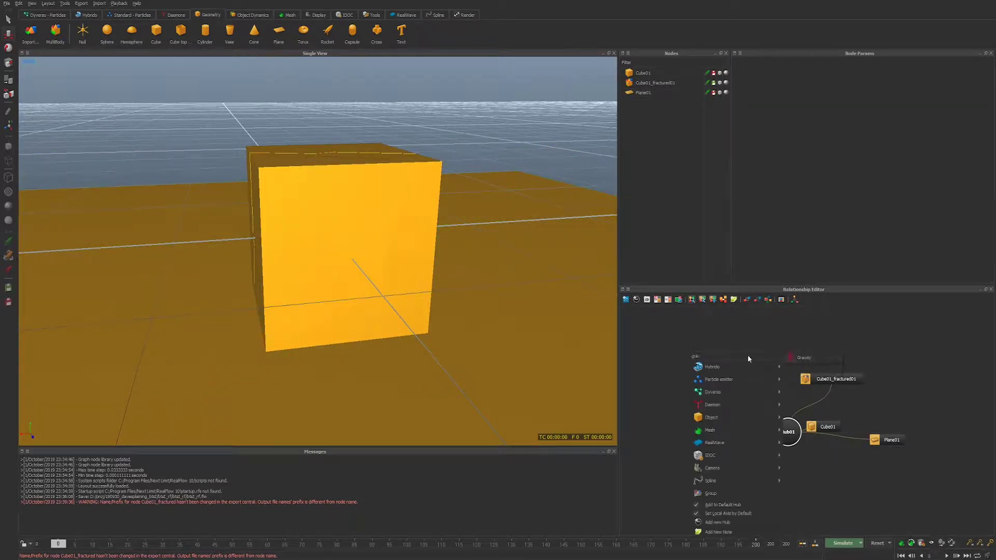
click(799, 358)
drag(718, 356, 712, 449)
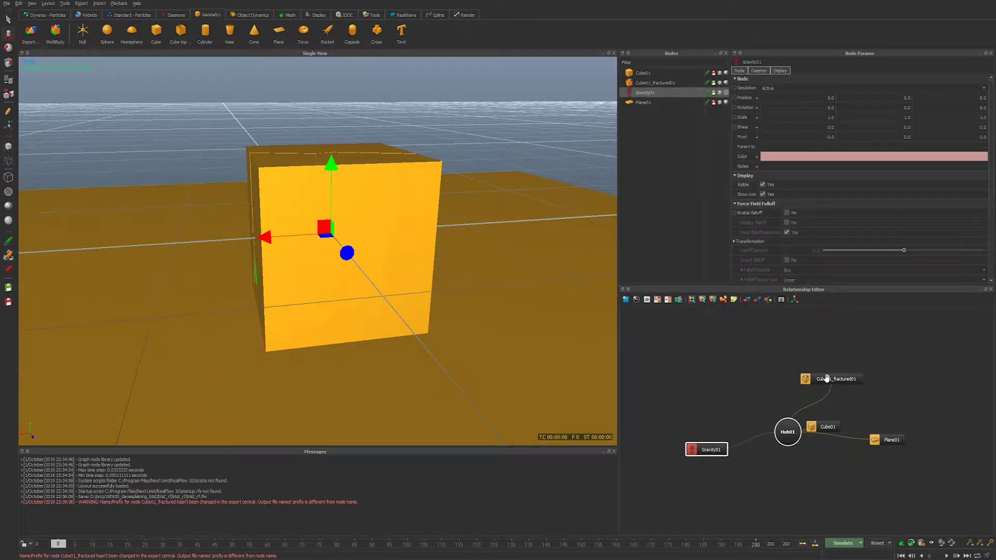
drag(828, 378, 743, 391)
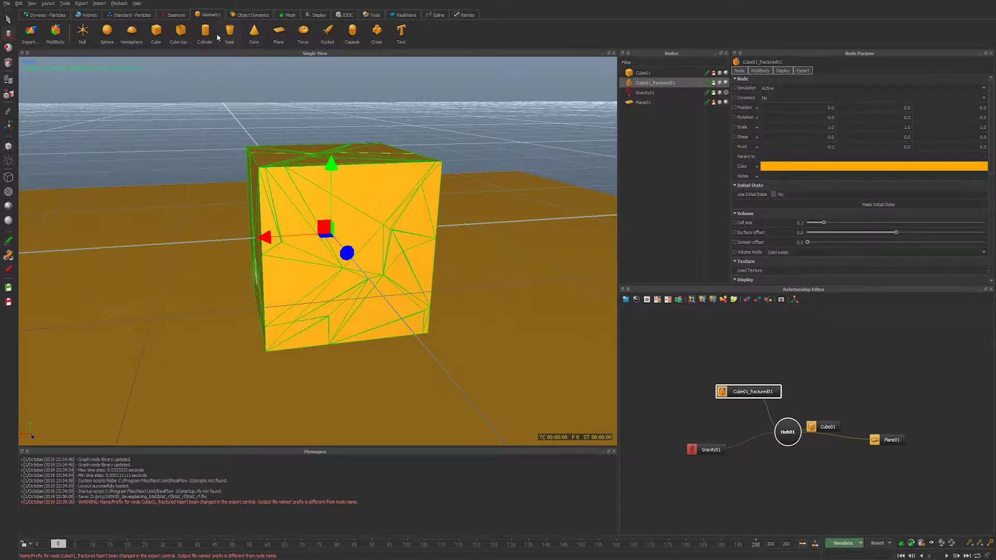
Make the fractured cube an active rigid body and the ground plane a passive rigid body.
click(240, 16)
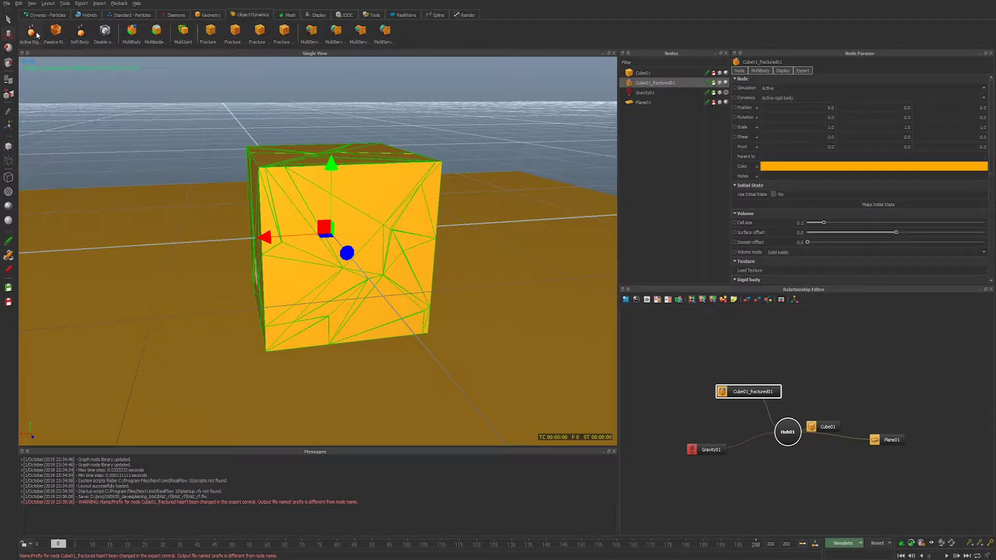
click(460, 180)
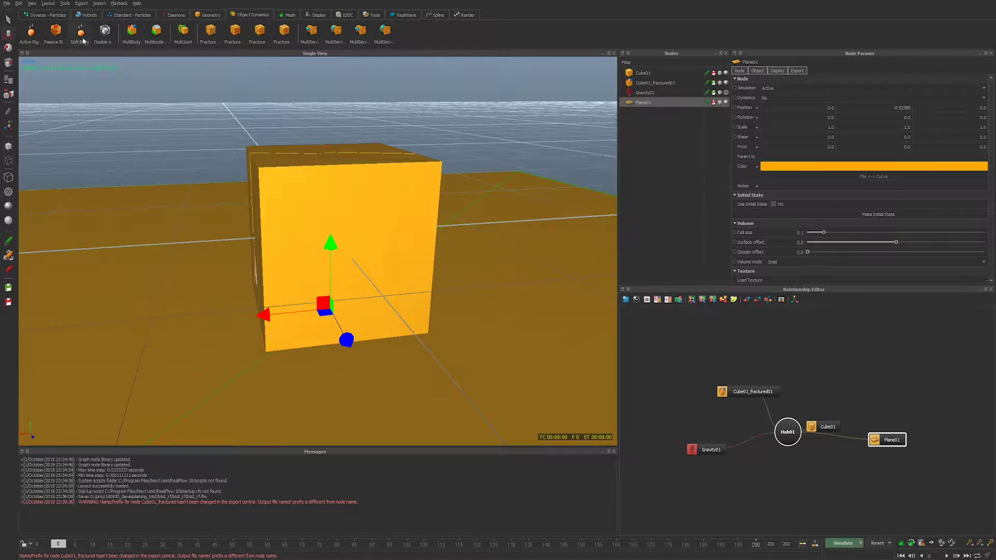
click(56, 32)
alt+drag(421, 306, 440, 312)
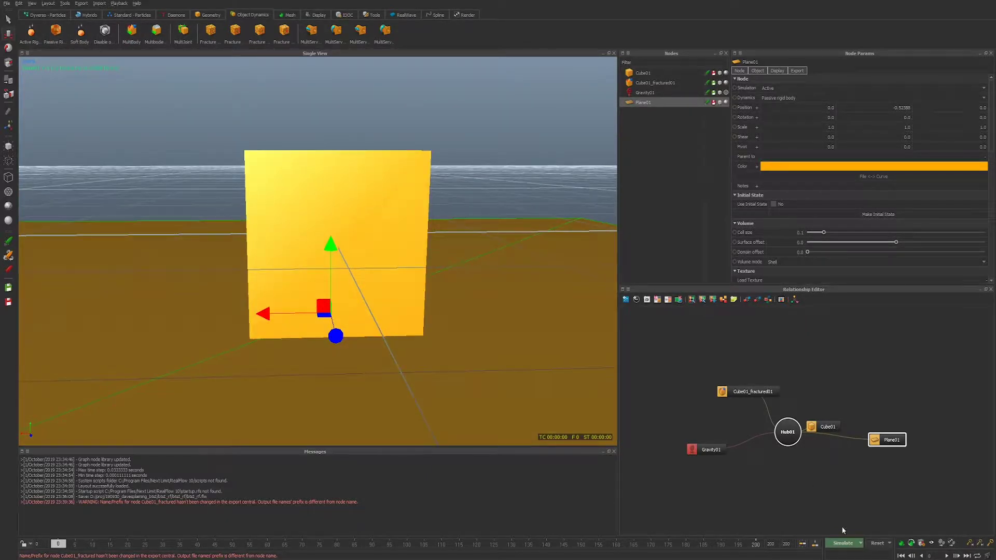
Run the rigid-body simulation and hide the original unfractured cube to watch how the pieces fall.
click(860, 543)
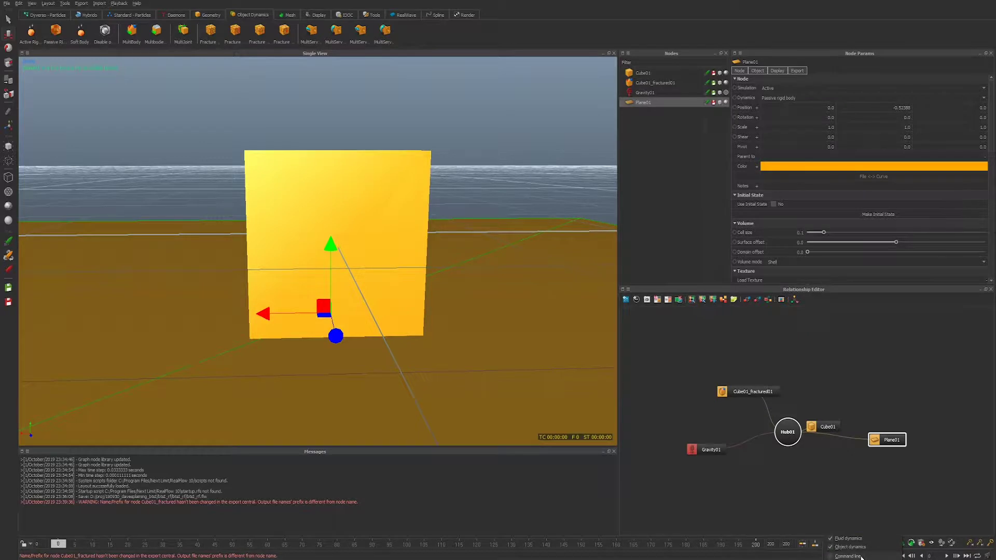
click(494, 357)
alt+drag(488, 313, 487, 337)
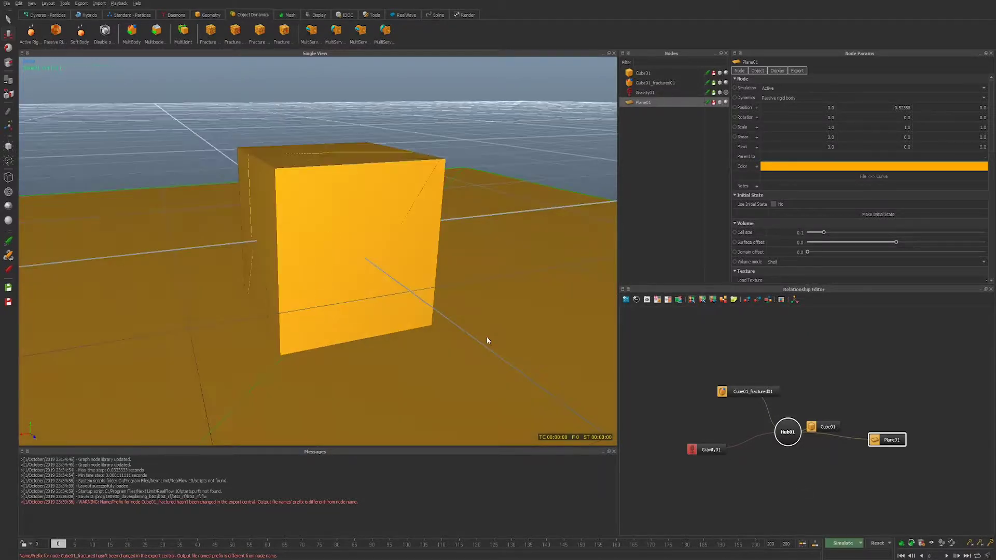
key(alt+a)
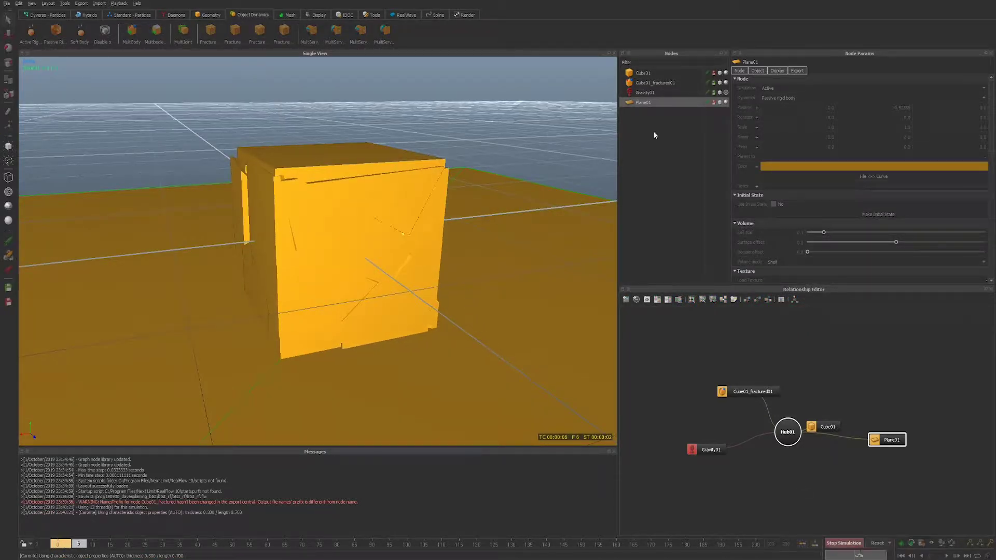
click(644, 73)
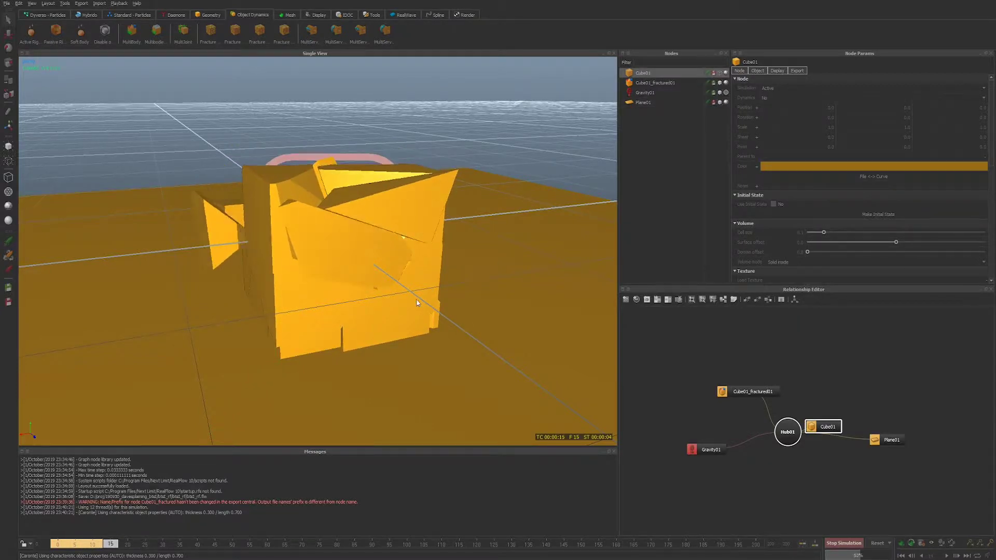
alt+drag(396, 260, 447, 324)
alt+drag(362, 306, 469, 365)
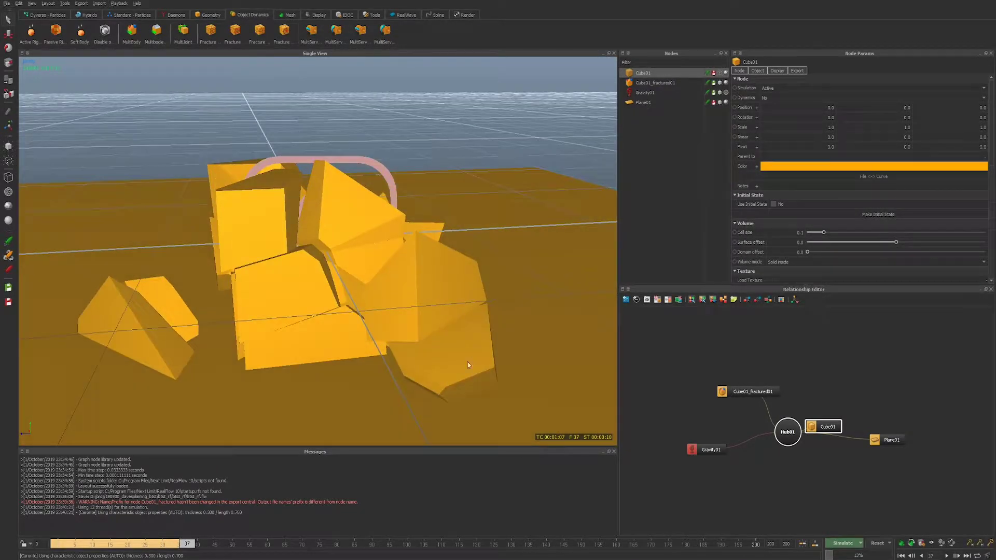
Delete the fractured cube and fracture the original cube again with a rough number of 50 pieces.
click(658, 84)
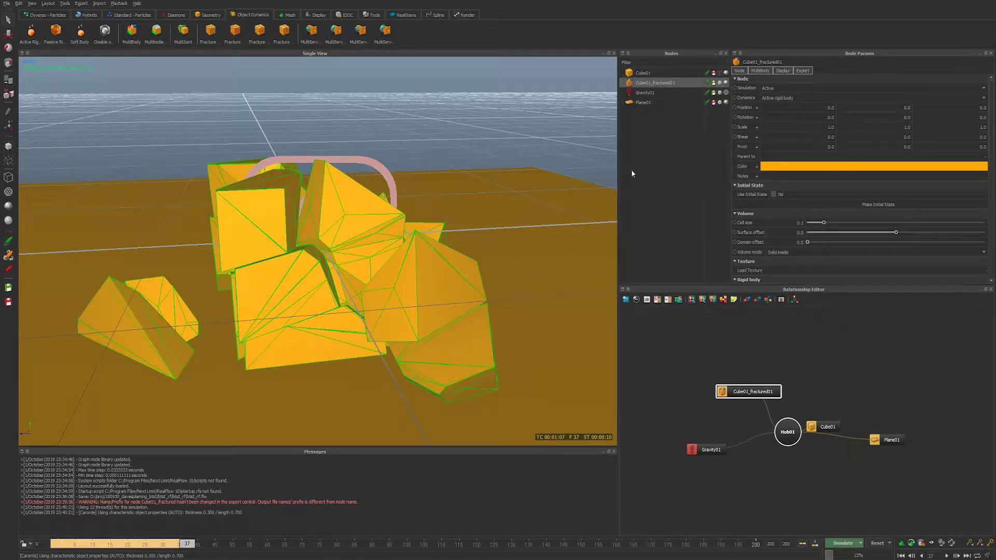
key(Delete)
click(647, 73)
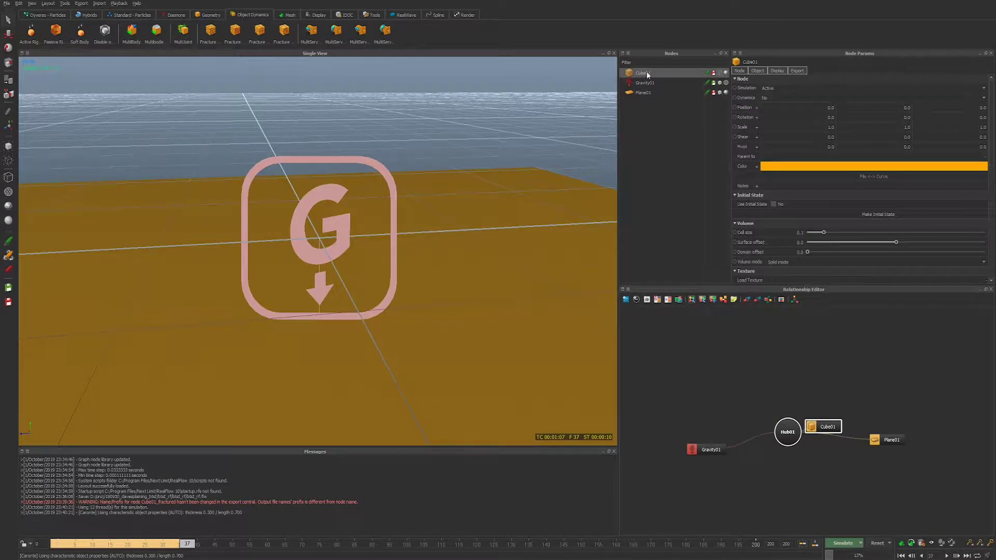
click(209, 30)
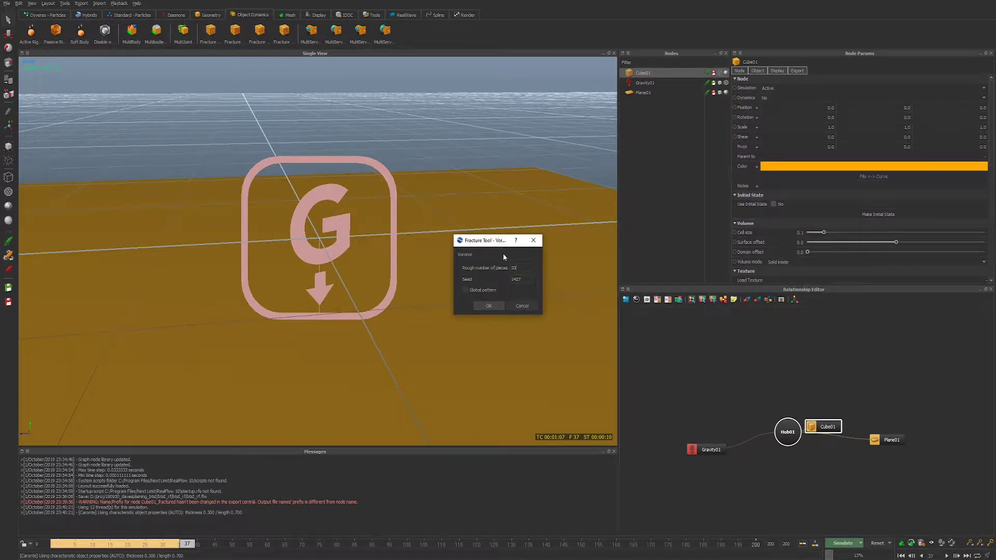
double_click(520, 269)
text(50)
click(489, 306)
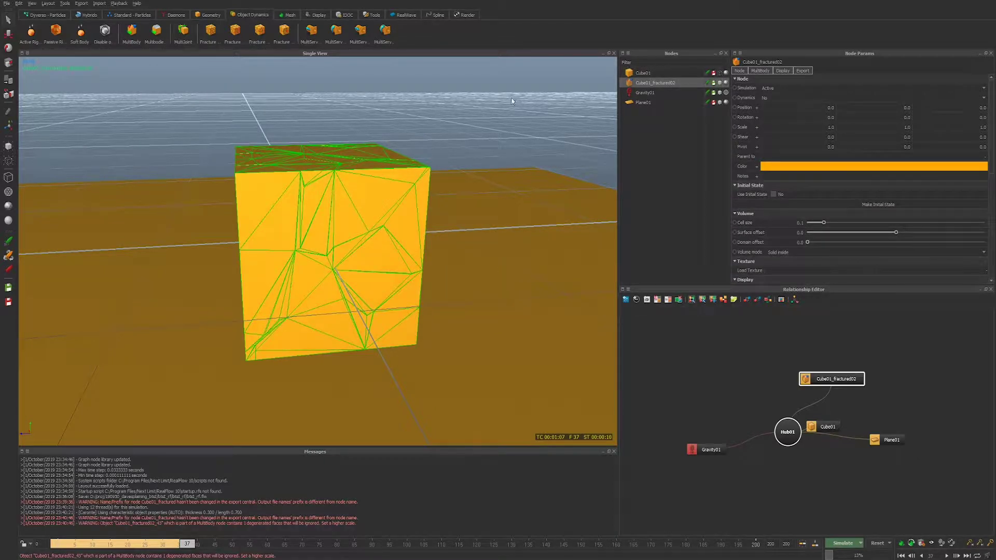
Examine the new fracture pattern from several angles and review the fractured cube's node parameters.
alt+drag(431, 231, 368, 241)
scroll(376, 243, up, 5)
scroll(390, 241, down, 4)
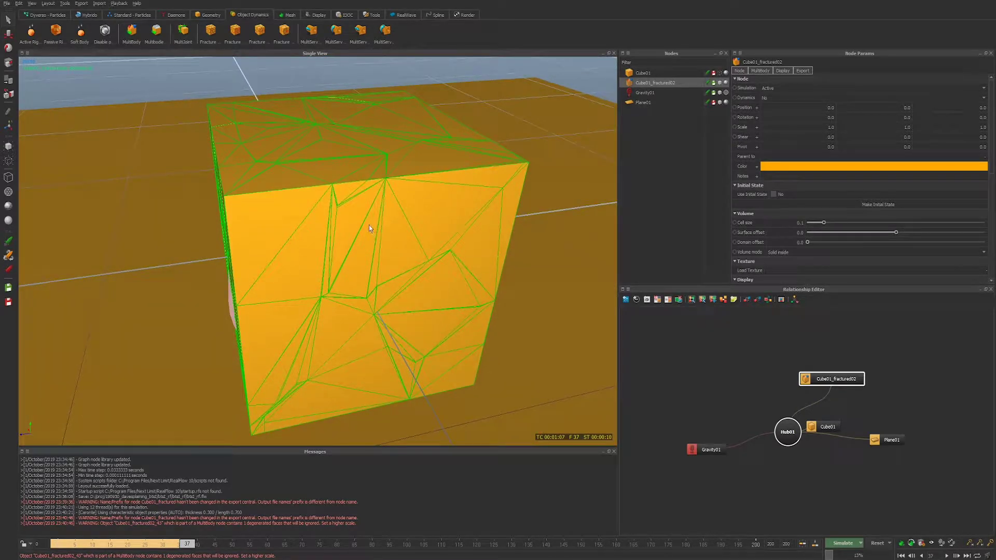
mouse_move(381, 221)
alt+mouse_down()
mouse_move(350, 210)
mouse_move(378, 214)
alt+mouse_up()
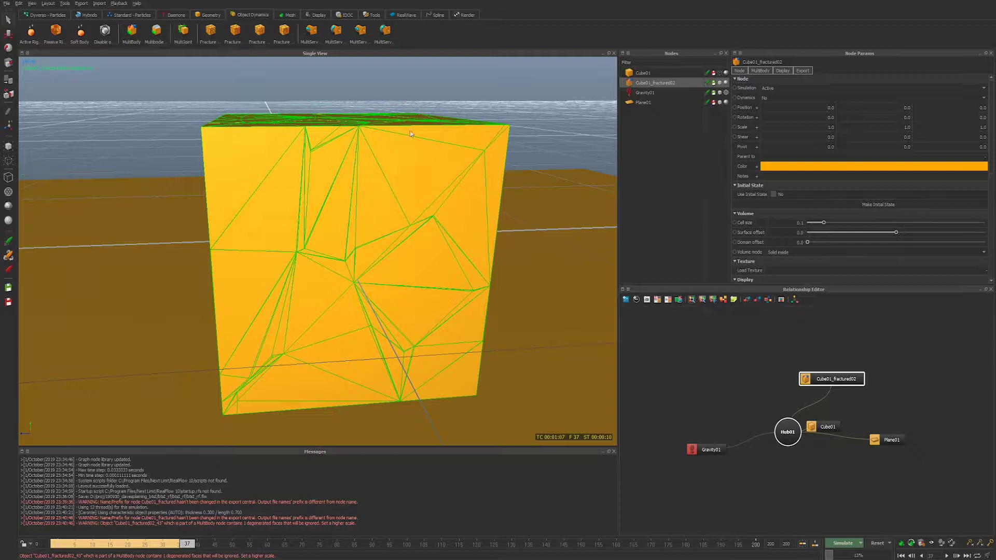
alt+drag(570, 162, 514, 188)
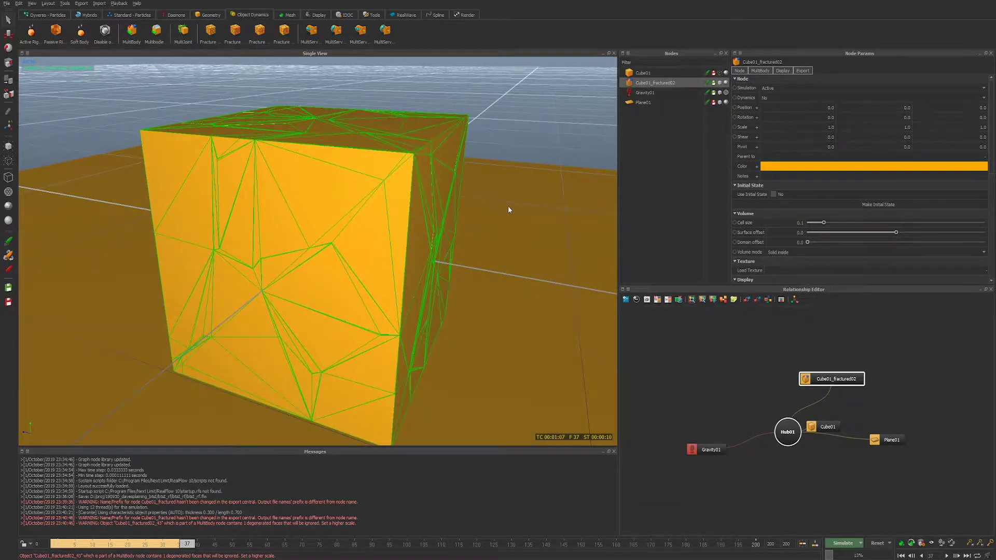
scroll(765, 244, down, 12)
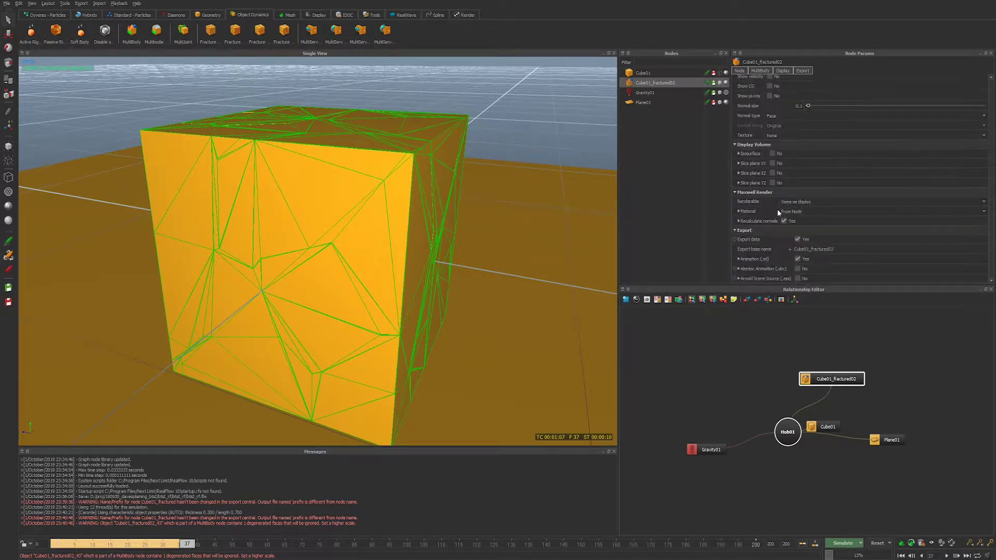
scroll(782, 218, up, 3)
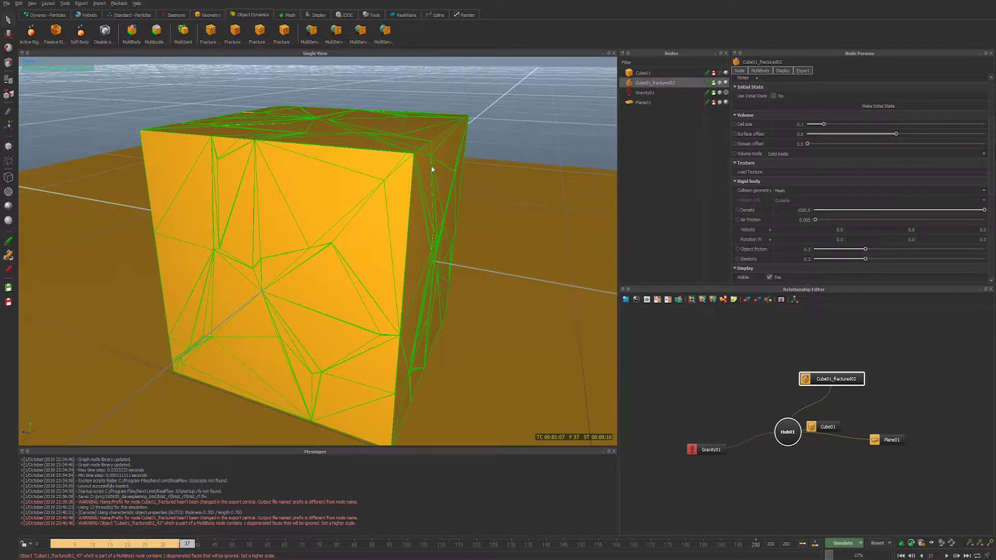
alt+right_drag(461, 314, 416, 297)
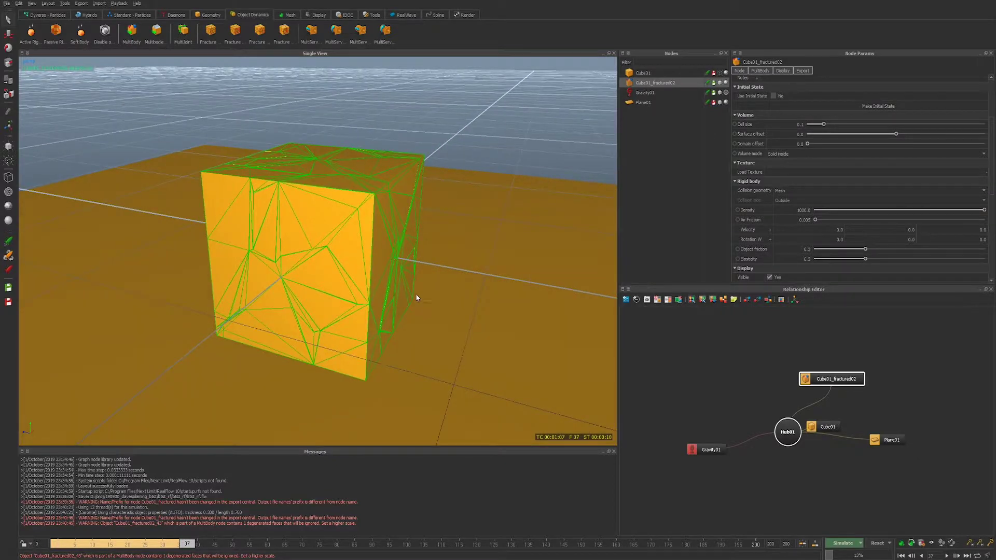
Run the rigid-body simulation of the 50-piece cube, watch the pieces collapse from several angles, and stop it.
alt+drag(416, 297, 390, 305)
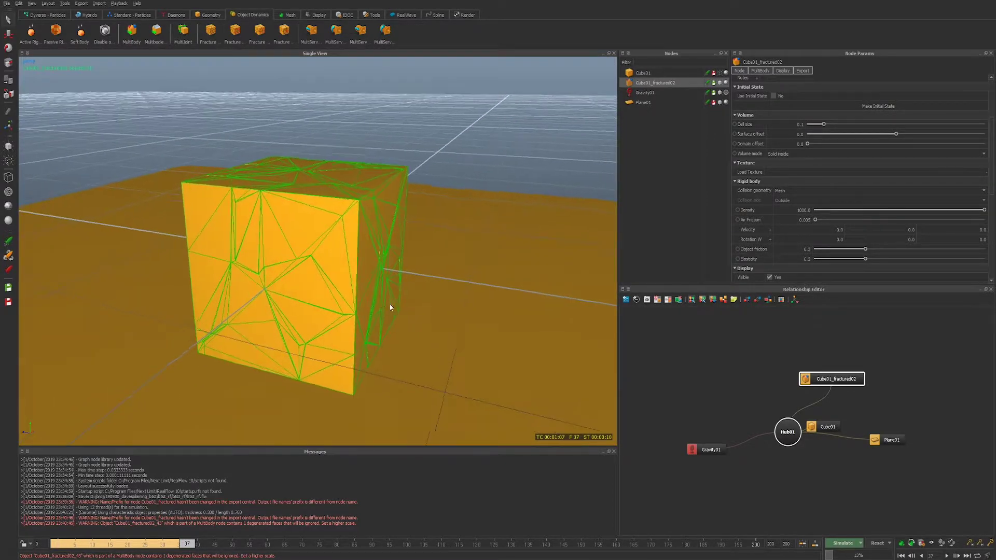
alt+right_drag(390, 305, 415, 295)
click(415, 290)
alt+drag(415, 291, 400, 373)
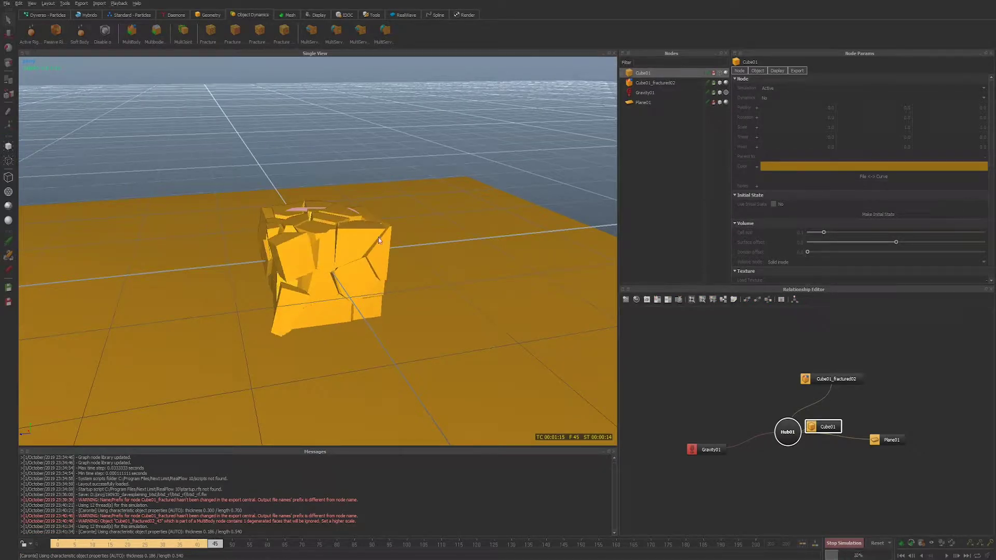
alt+drag(277, 272, 234, 322)
mouse_move(301, 312)
alt+right_down()
mouse_move(372, 328)
mouse_move(303, 305)
alt+right_up()
alt+drag(305, 308, 306, 341)
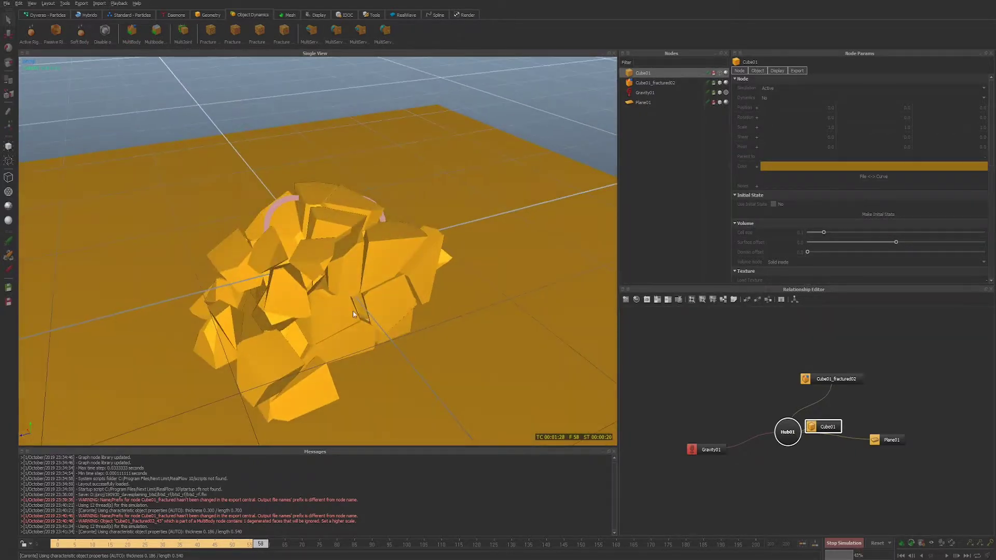
key(Escape)
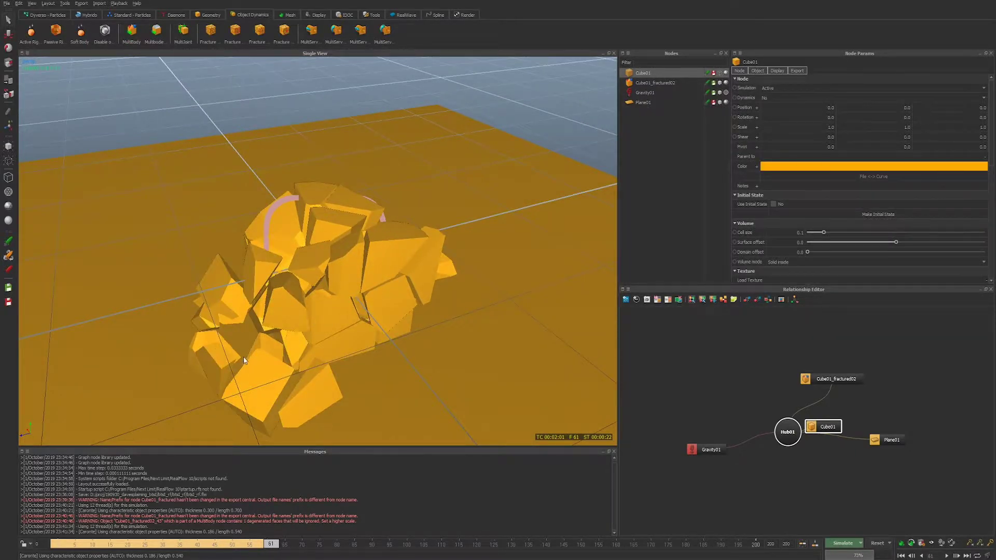
Reset the simulation and delete the original unfractured cube.
key(ctrl+r)
key(Return)
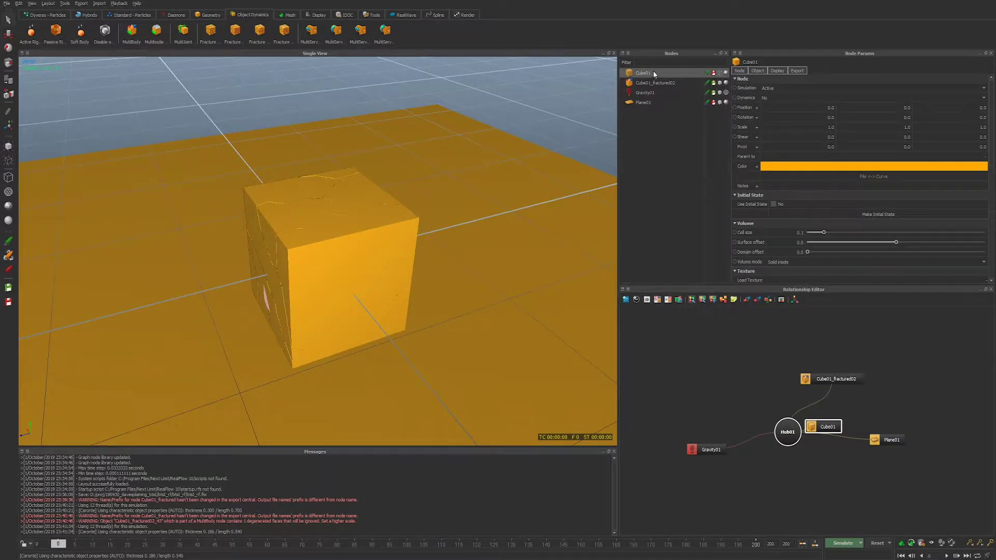
key(Delete)
Fracture the already fractured cube again with the Voronoi fracture tool, using a new rough number of pieces.
click(662, 74)
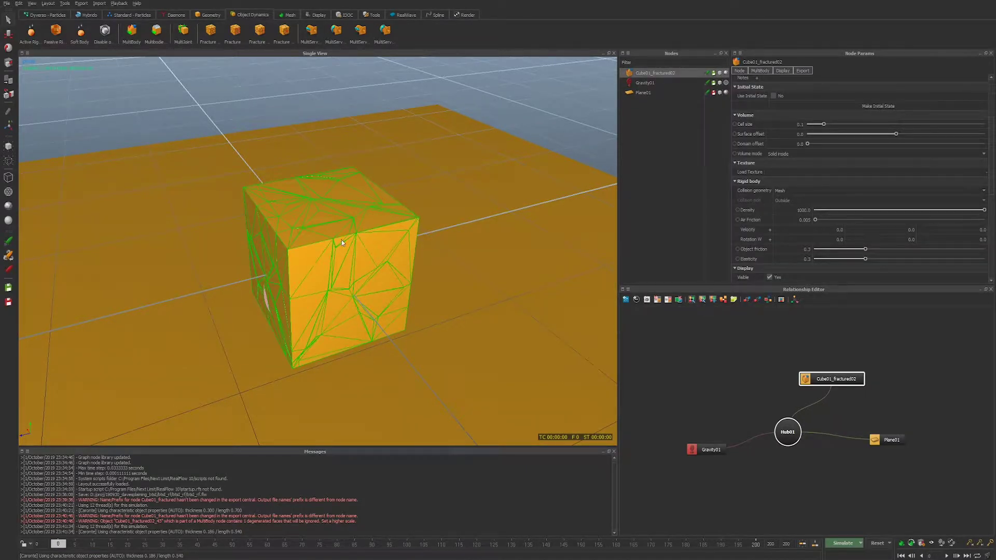
click(211, 29)
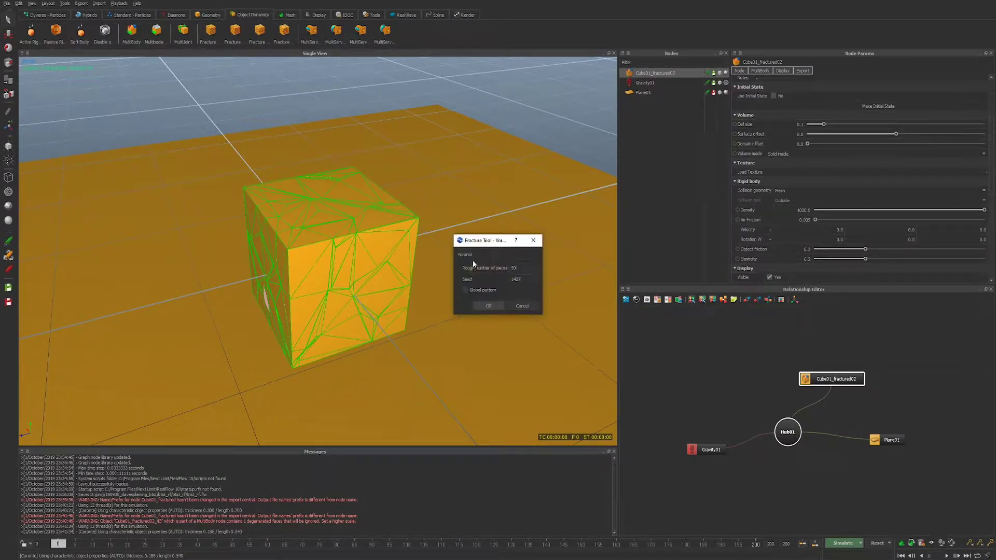
drag(526, 268, 433, 255)
click(483, 305)
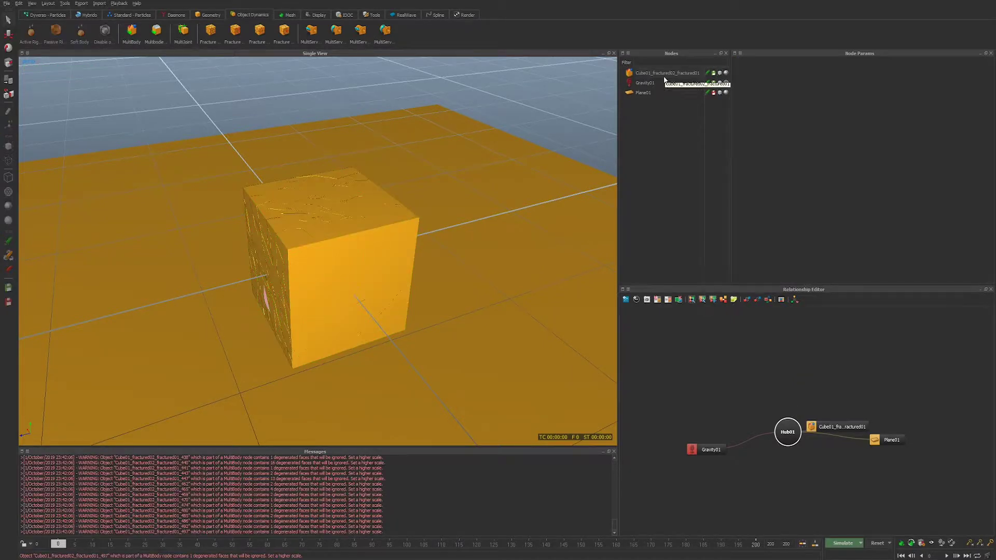
Make the newly fractured cube an active rigid body and start simulating it.
click(30, 34)
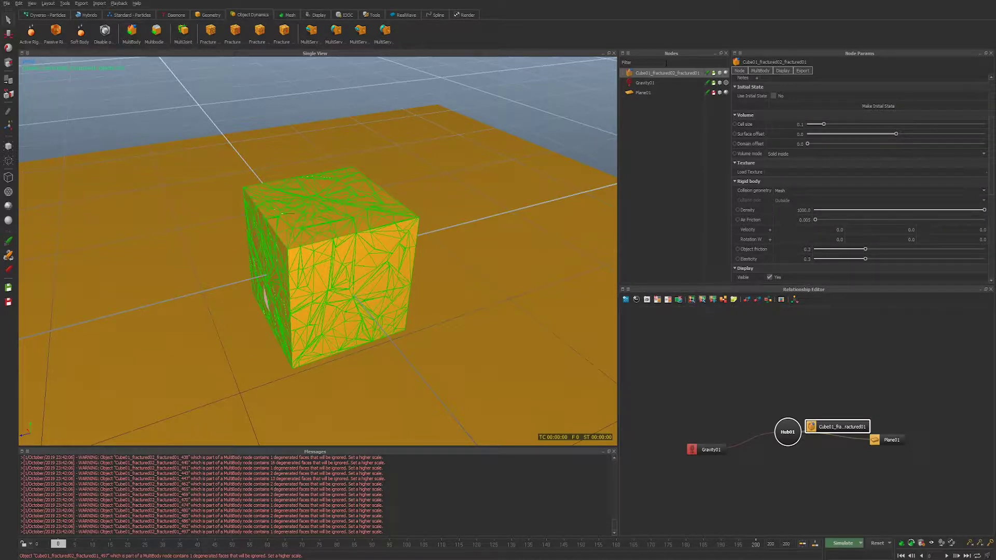
drag(842, 426, 758, 381)
key(ctrl+a)
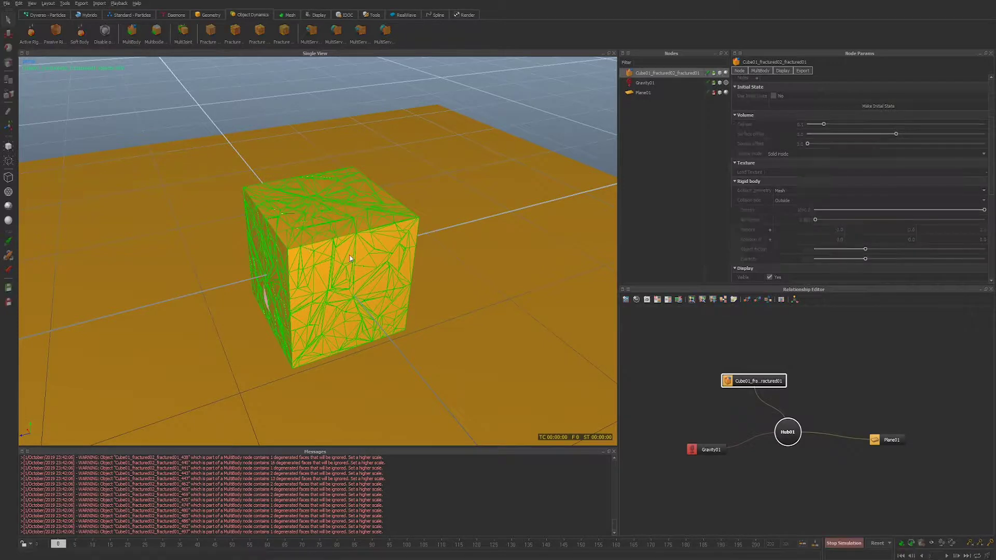
alt+drag(348, 262, 344, 301)
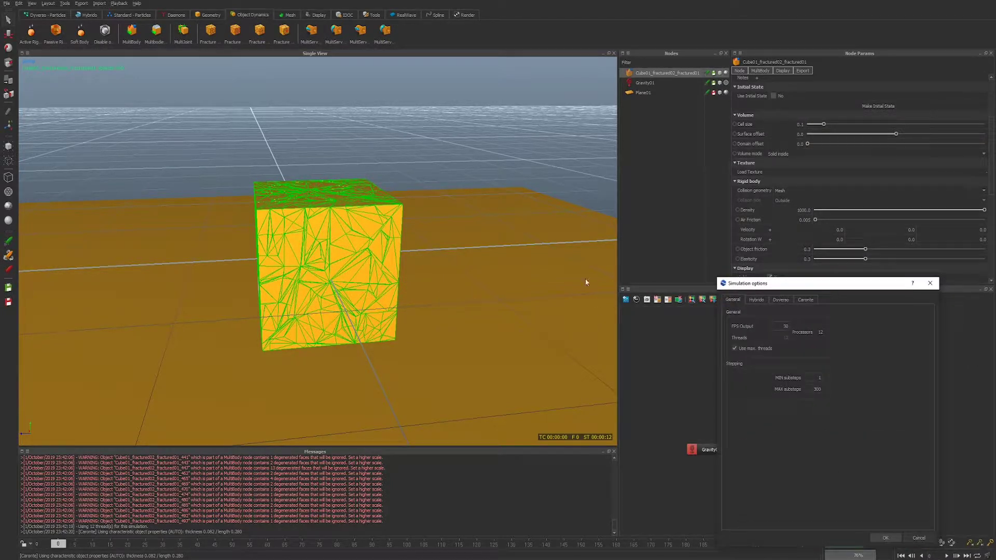
Set the Caronte solver quality to 10 in the simulation options and save the scene.
click(805, 300)
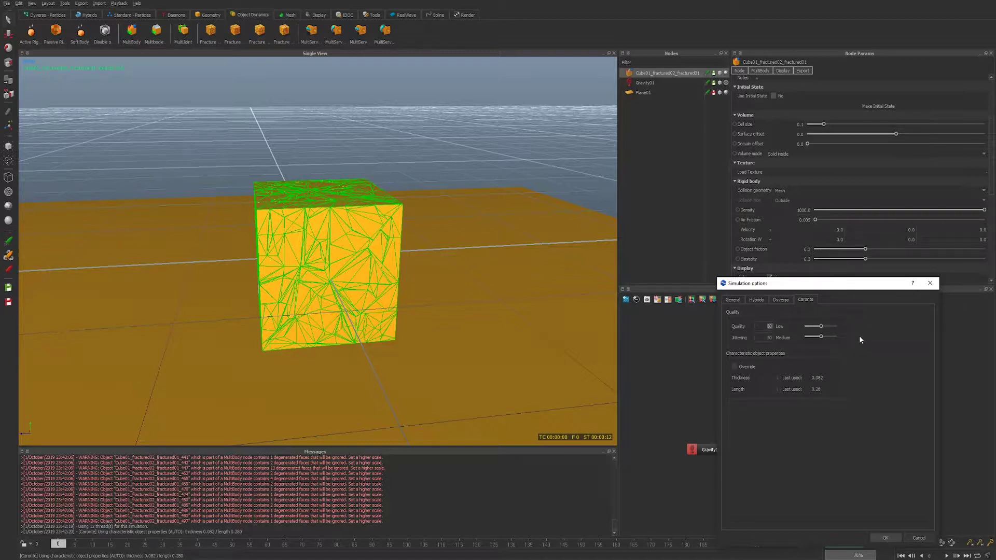
text(10)
click(885, 538)
key(ctrl+s)
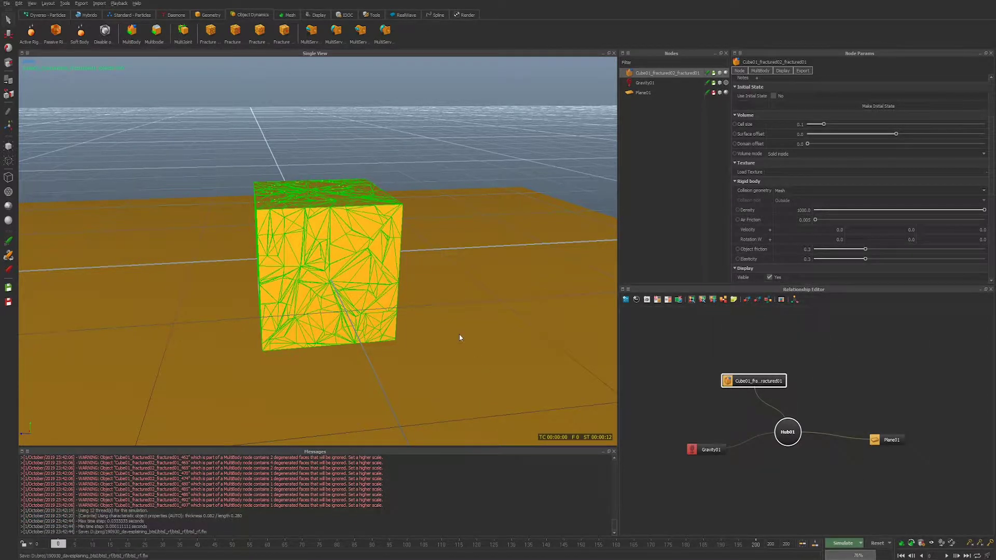
Simulate the finely fractured cube, stop the run, and inspect the collapsed pile of pieces on the ground plane from several angles.
key(ctrl+a)
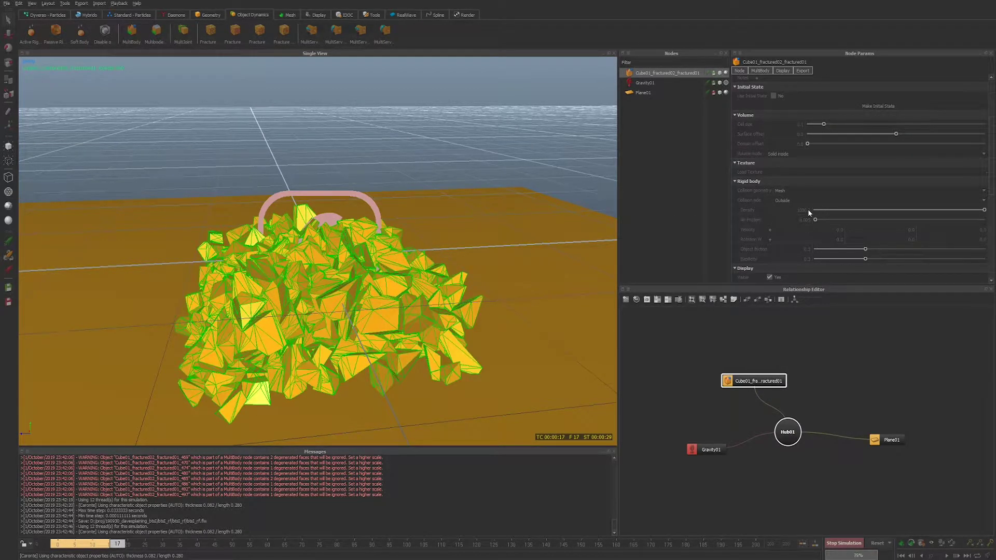
key(alt+a)
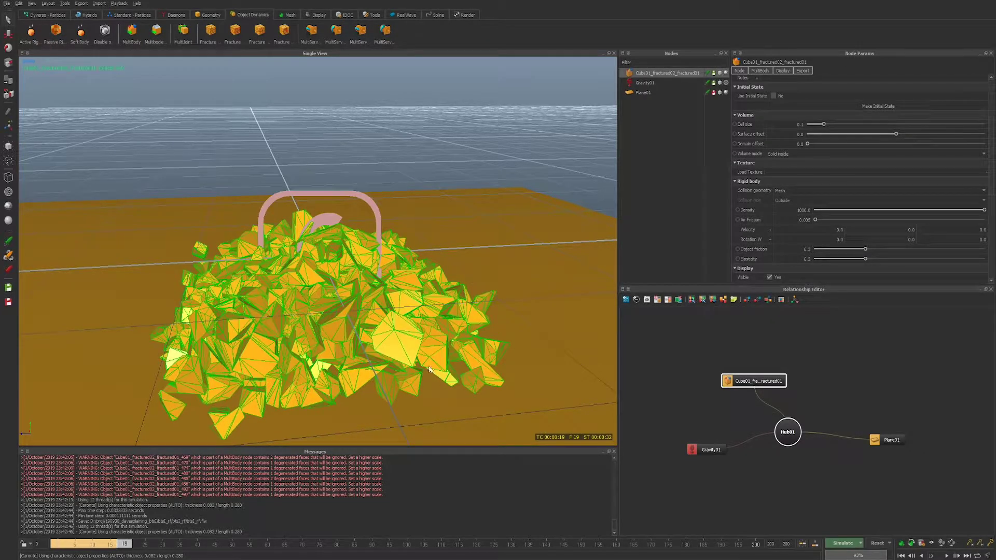
key(alt+a)
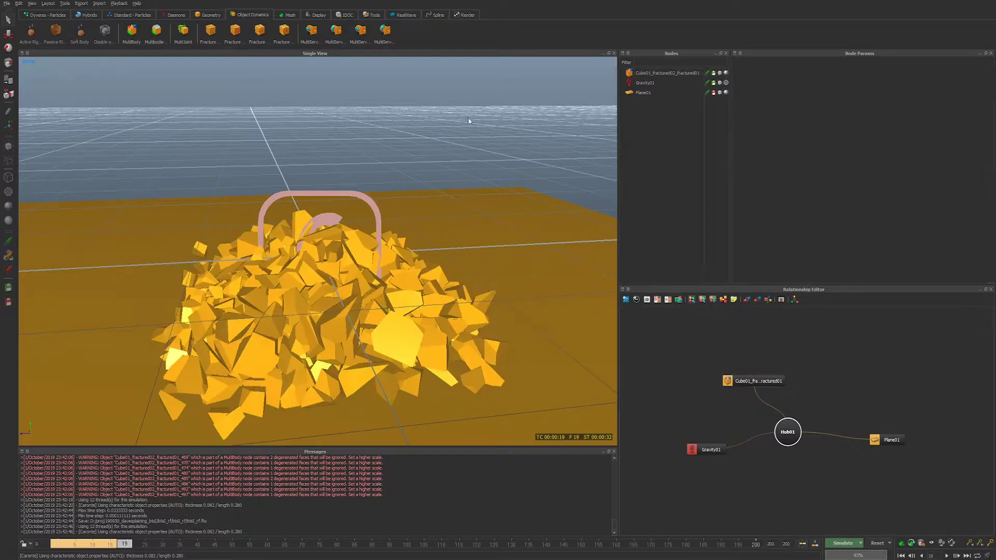
alt+drag(348, 203, 340, 243)
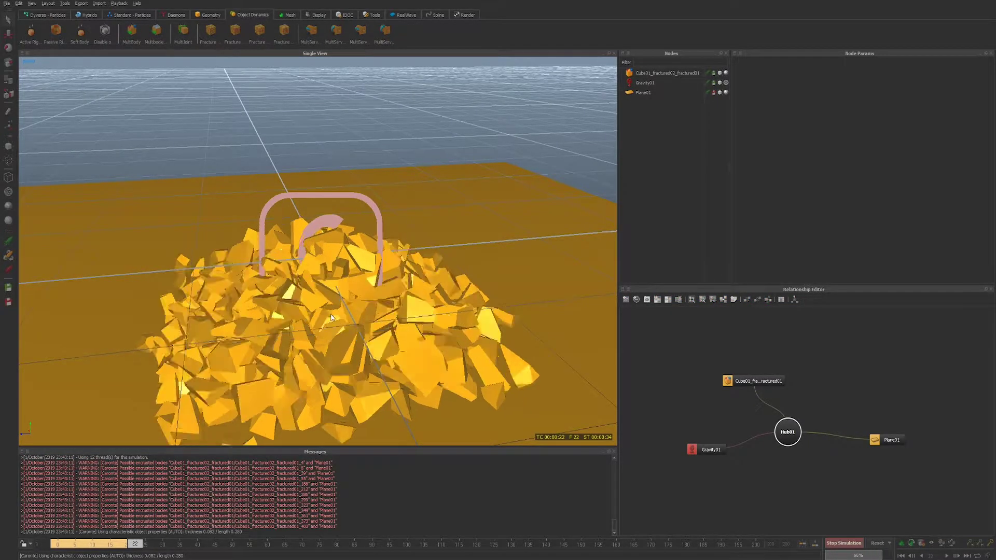
alt+drag(430, 310, 343, 324)
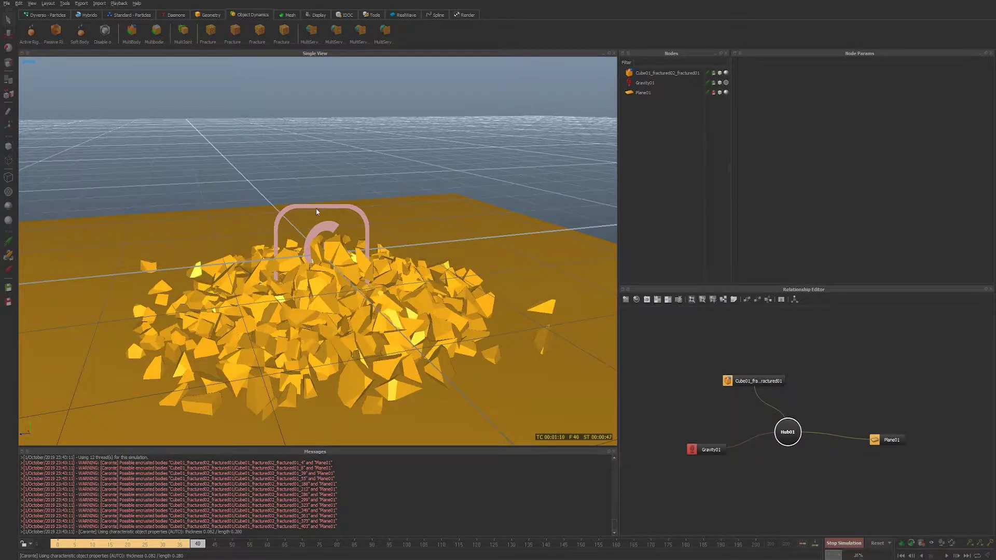
key(alt+a)
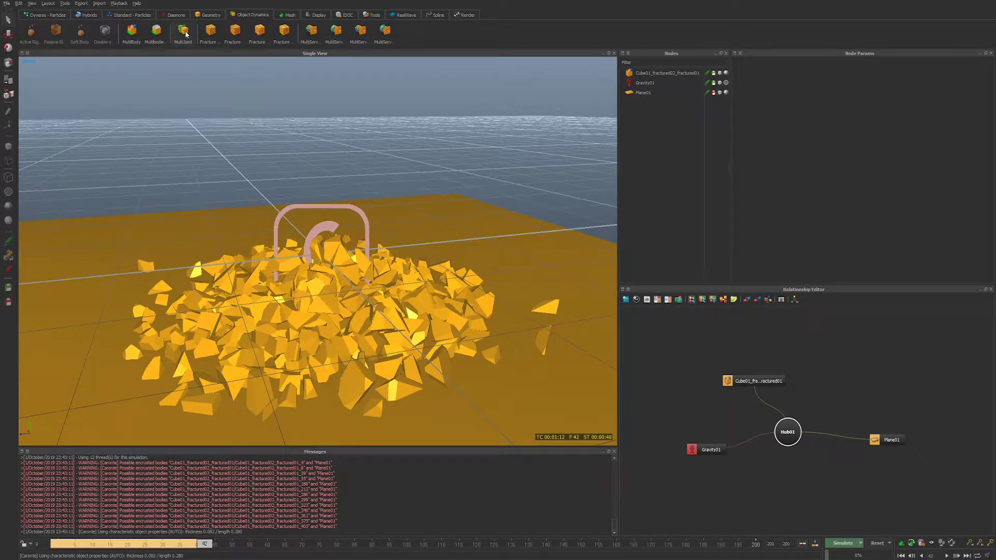
mouse_move(293, 240)
alt+mouse_down()
mouse_move(346, 241)
mouse_move(323, 275)
mouse_move(297, 243)
alt+mouse_up()
alt+right_drag(297, 243, 313, 247)
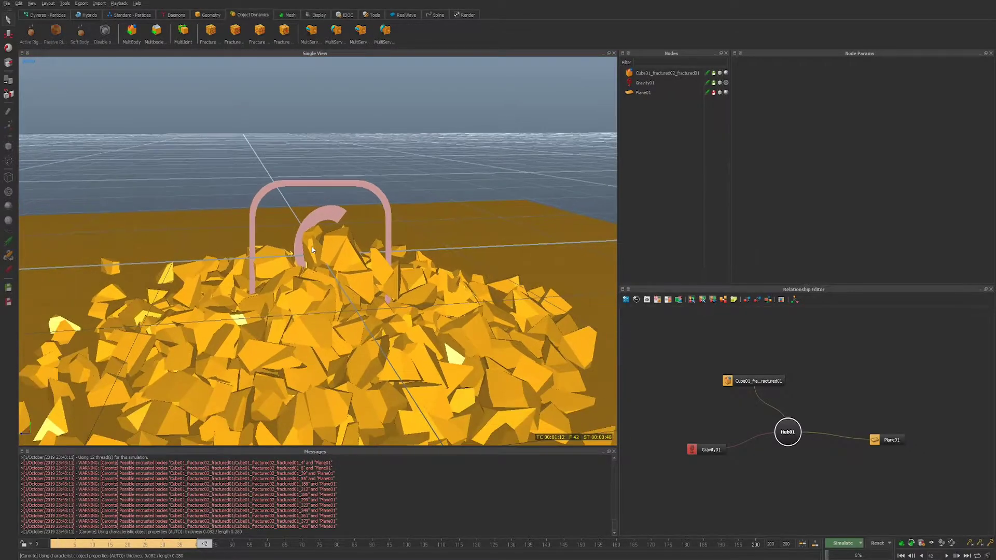
alt+middle_drag(312, 247, 315, 191)
alt+right_drag(316, 192, 285, 194)
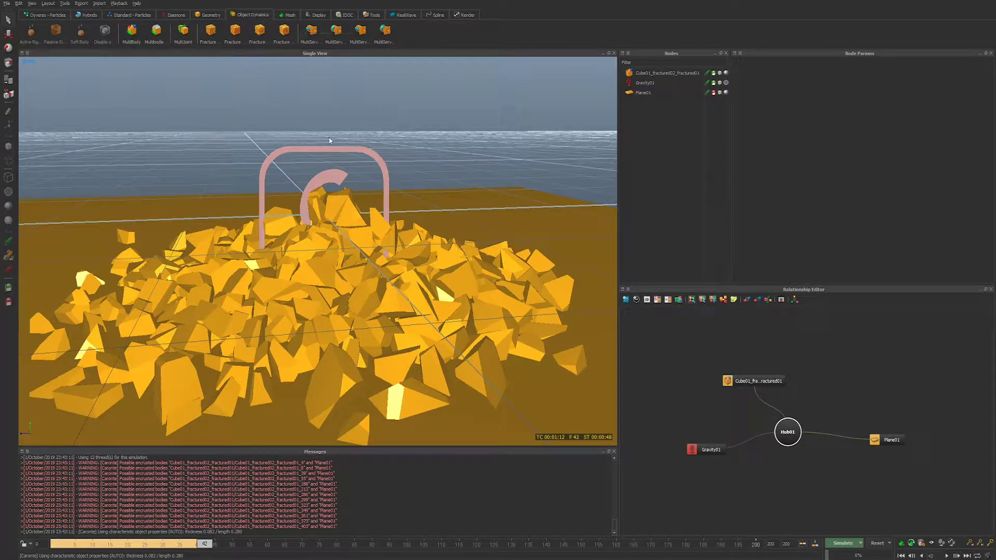
Delete the finely fractured cube and add a new cube to the scene.
click(658, 73)
key(Delete)
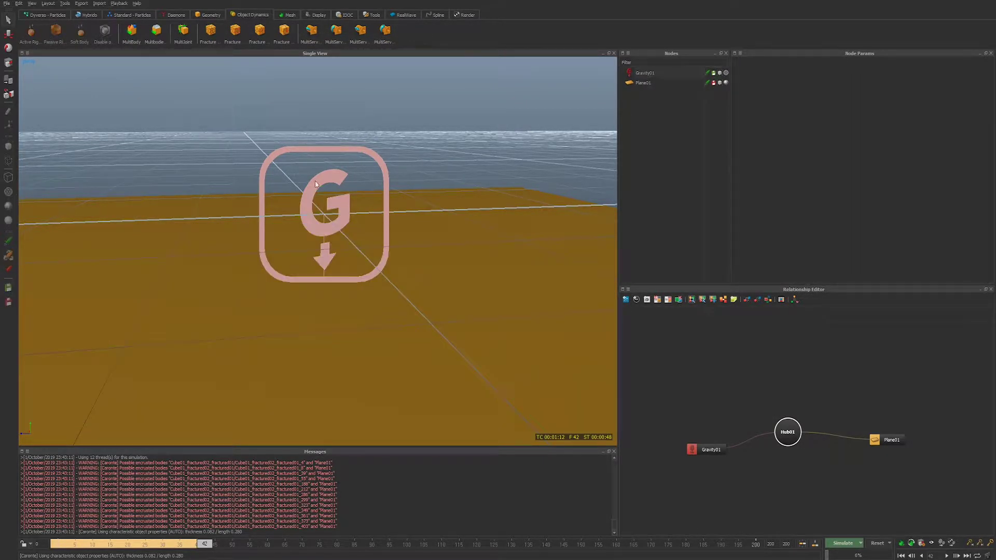
click(209, 15)
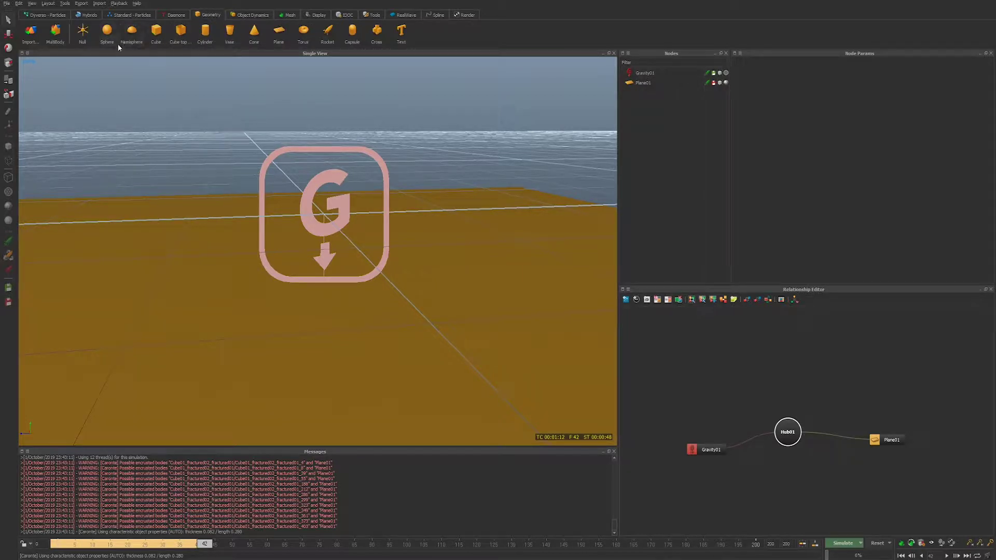
click(182, 36)
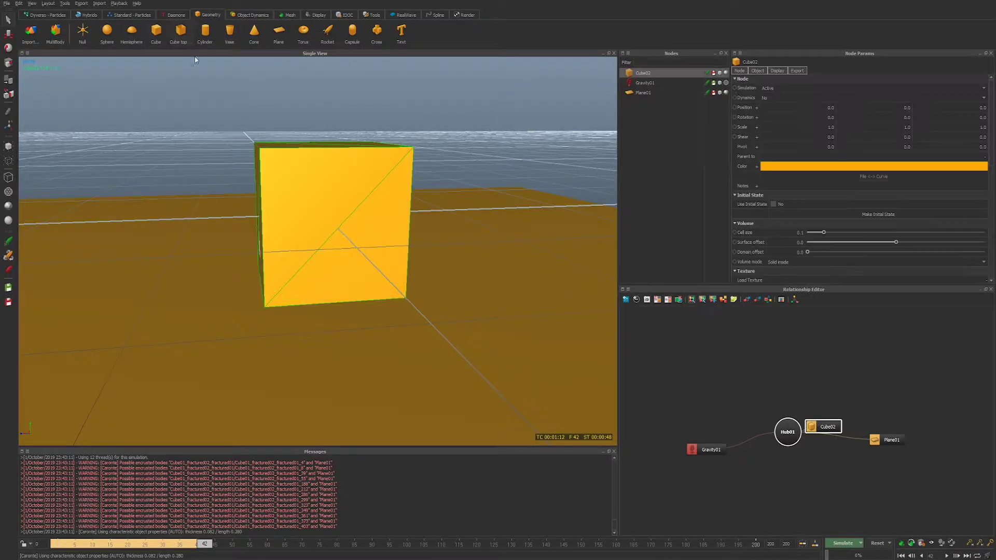
Add a cylinder inside the cube, scale it to about 0.136 in X and Z, and stretch it along Y beyond the cube.
alt+drag(283, 202, 306, 223)
alt+right_drag(306, 223, 389, 249)
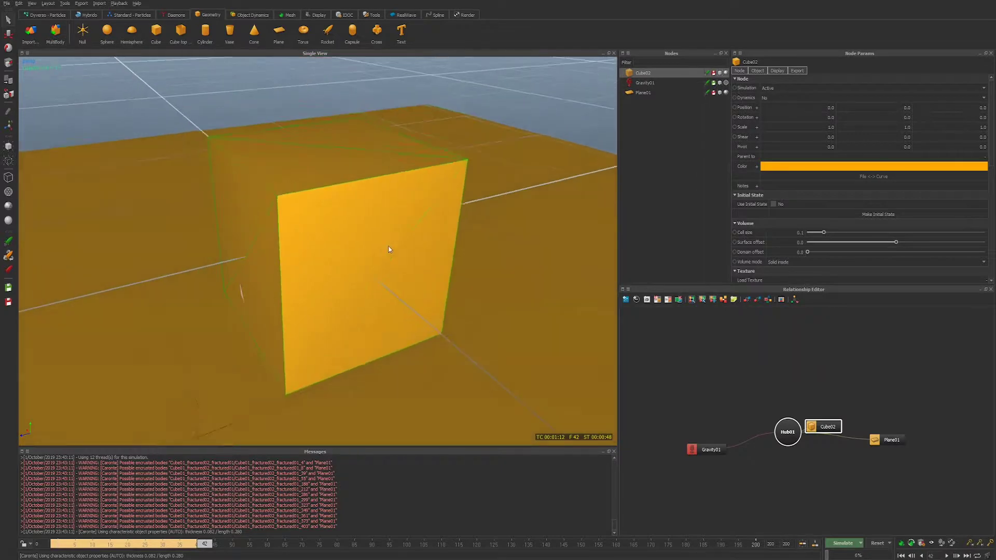
alt+drag(389, 248, 362, 243)
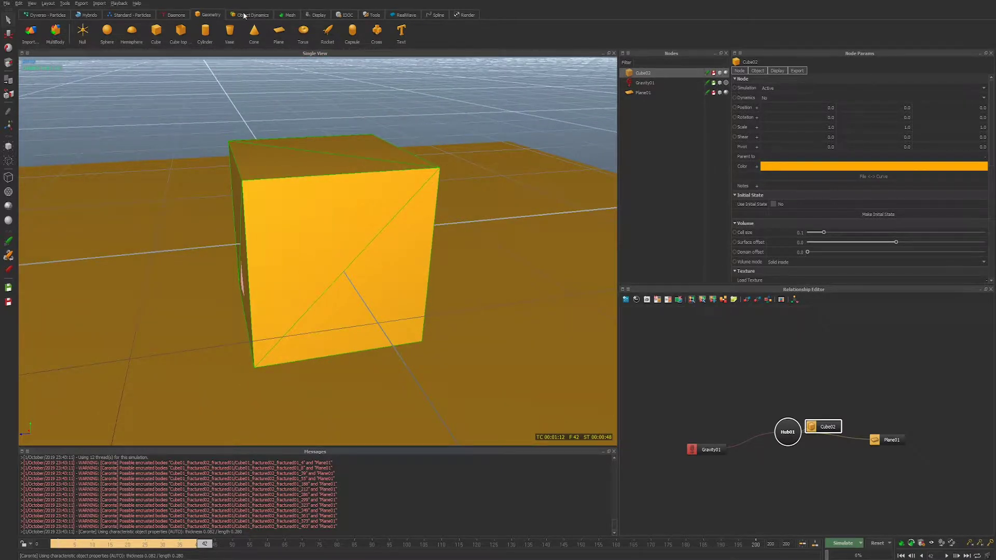
click(211, 33)
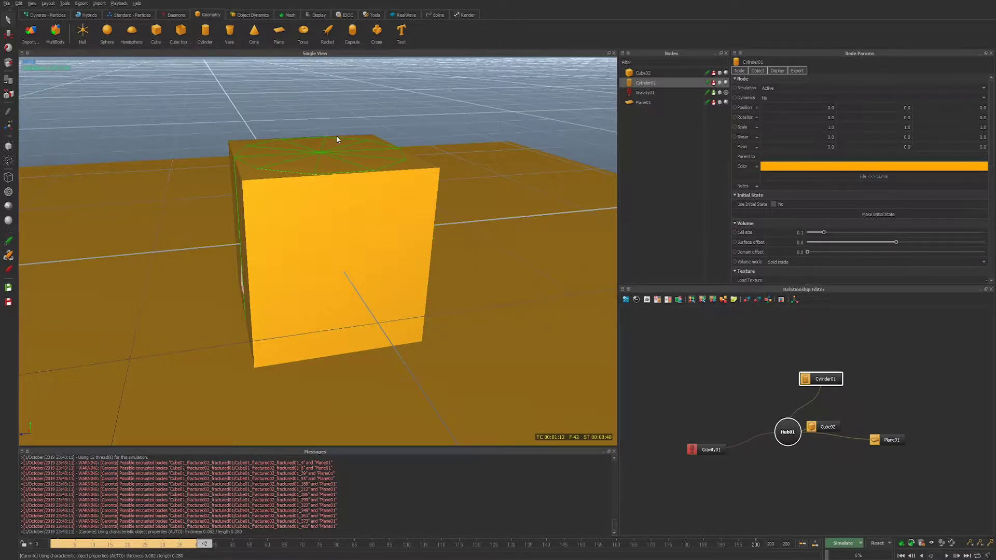
key(r)
drag(320, 234, 303, 239)
drag(321, 172, 321, 105)
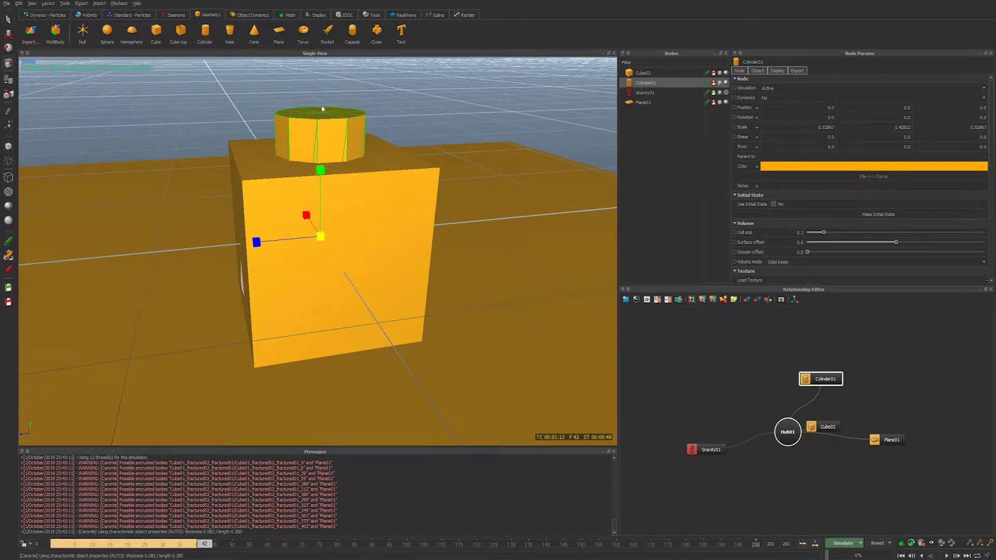
drag(313, 235, 305, 232)
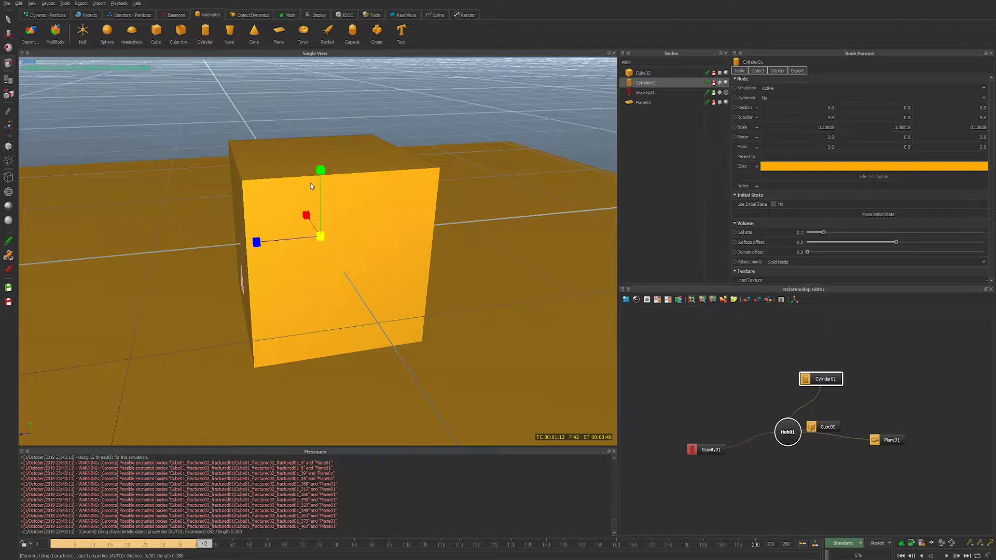
drag(320, 171, 327, 115)
Rotate the thin cylinder about 93 degrees around Z so that it sticks out through the cube's side.
key(e)
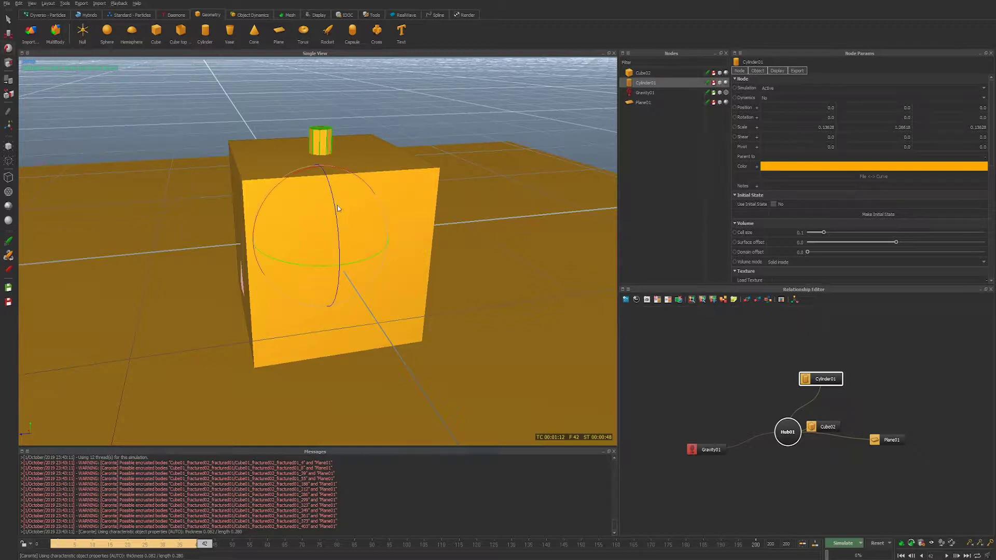
drag(334, 203, 539, 337)
key(q)
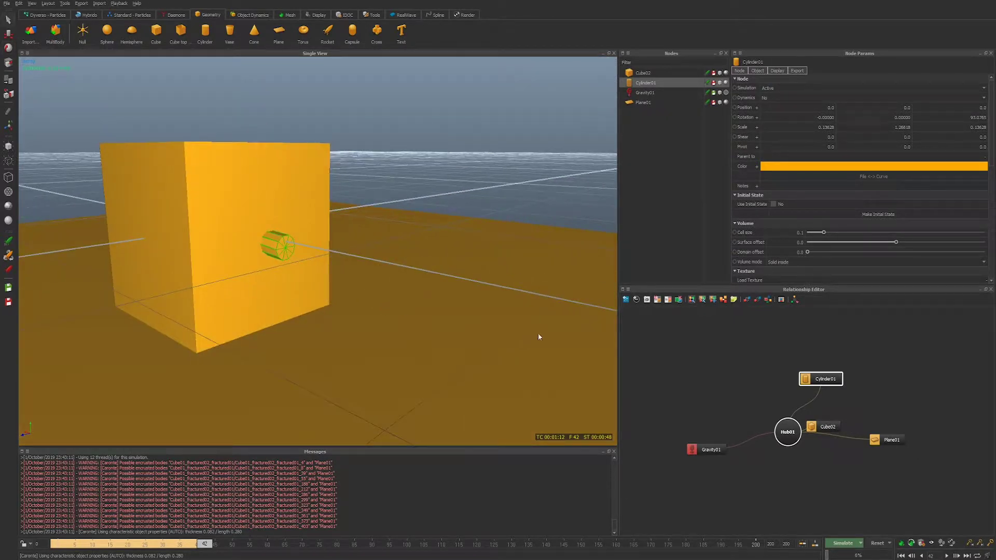
Start a Voronoi By Steering Geometry fracture on the cube and assign Cylinder01 as its steering geometry.
click(291, 175)
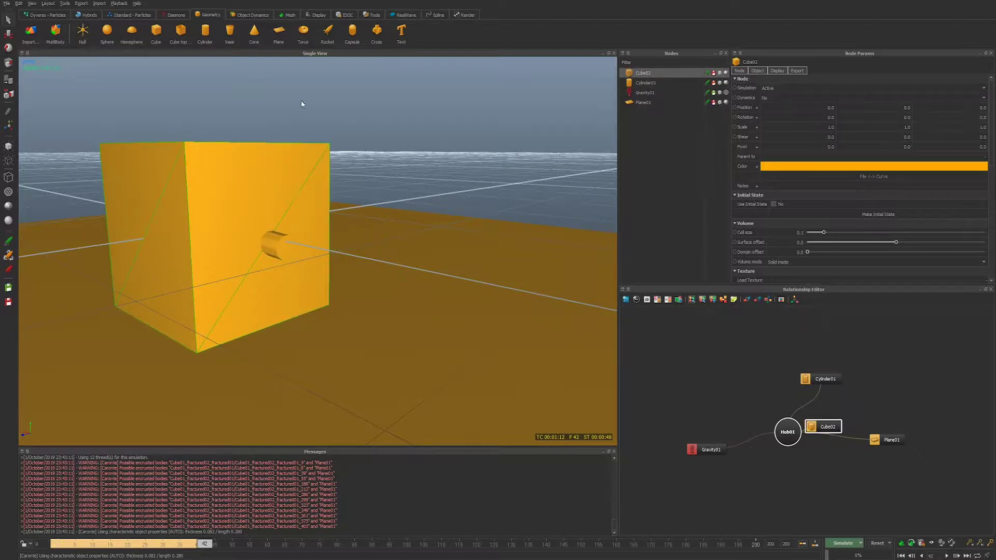
click(252, 14)
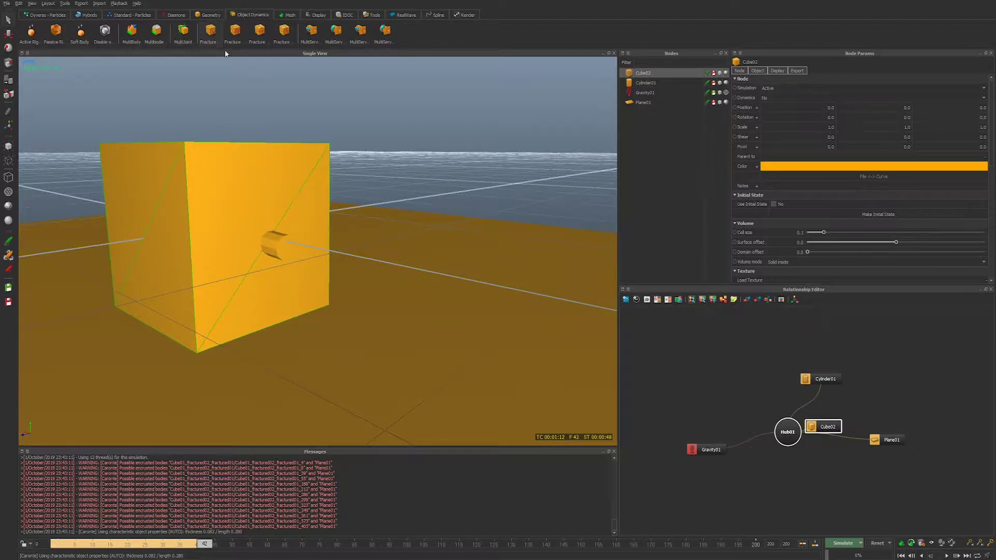
click(234, 35)
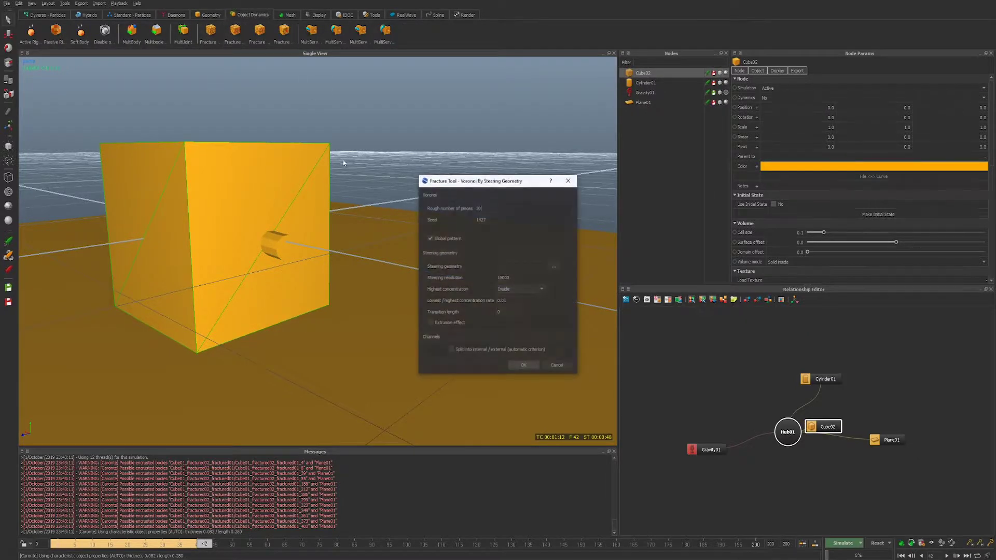
click(554, 265)
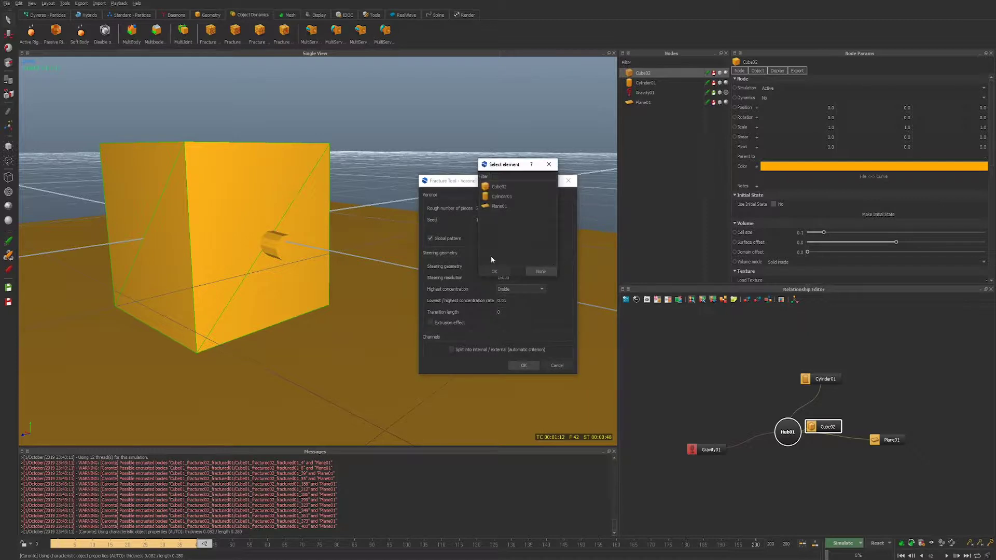
click(496, 195)
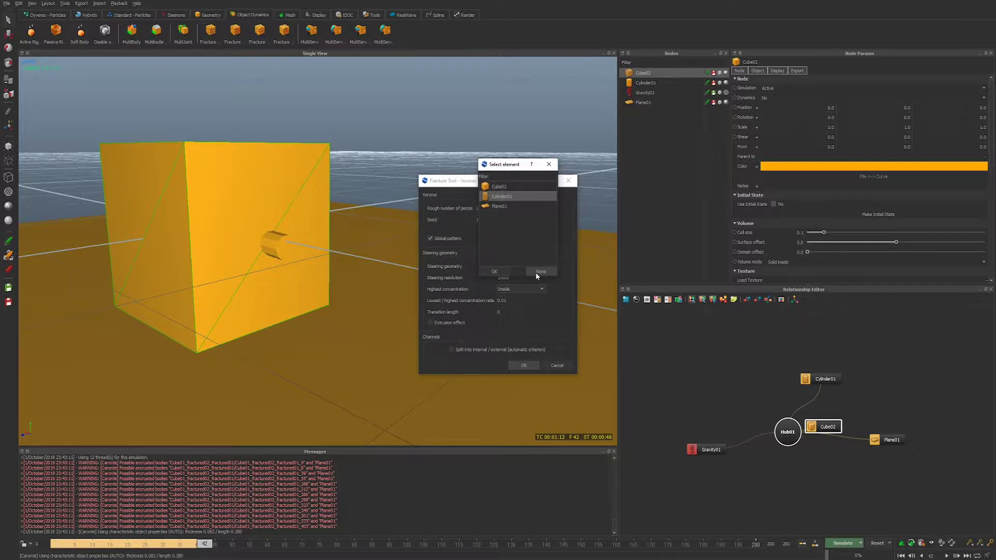
click(495, 271)
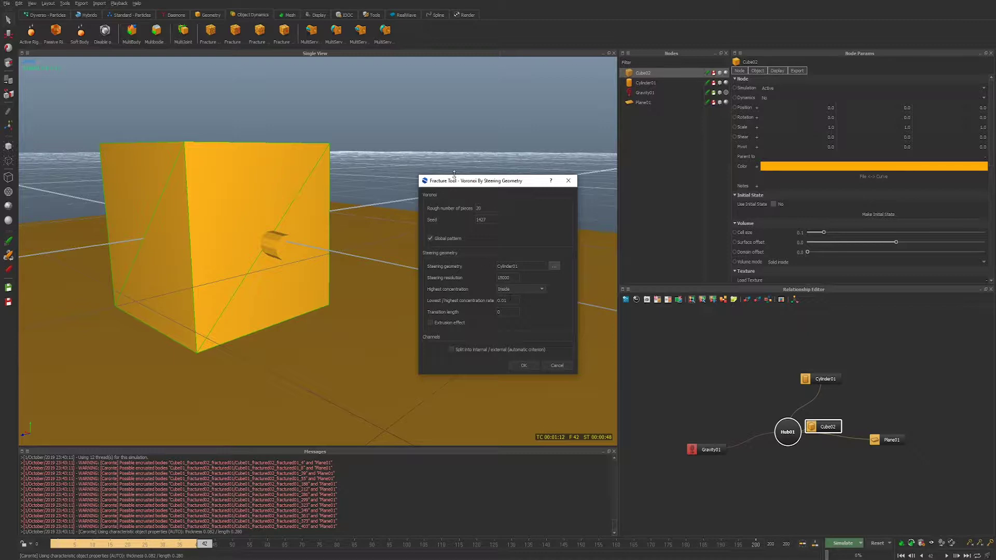
Set the rough number of pieces to 50, fracture the cube, and inspect the pattern around the cylinder.
drag(490, 212, 345, 208)
text(50)
click(524, 365)
click(281, 243)
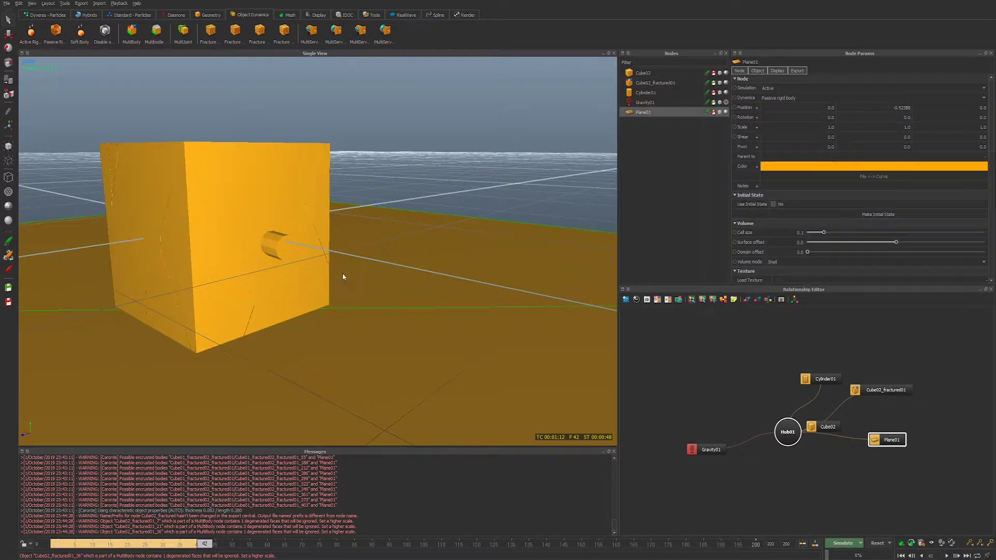
alt+drag(342, 273, 283, 218)
click(488, 229)
click(473, 249)
Look up "steering" in the help index and read the Voronoi by Steering Geometry page.
click(120, 4)
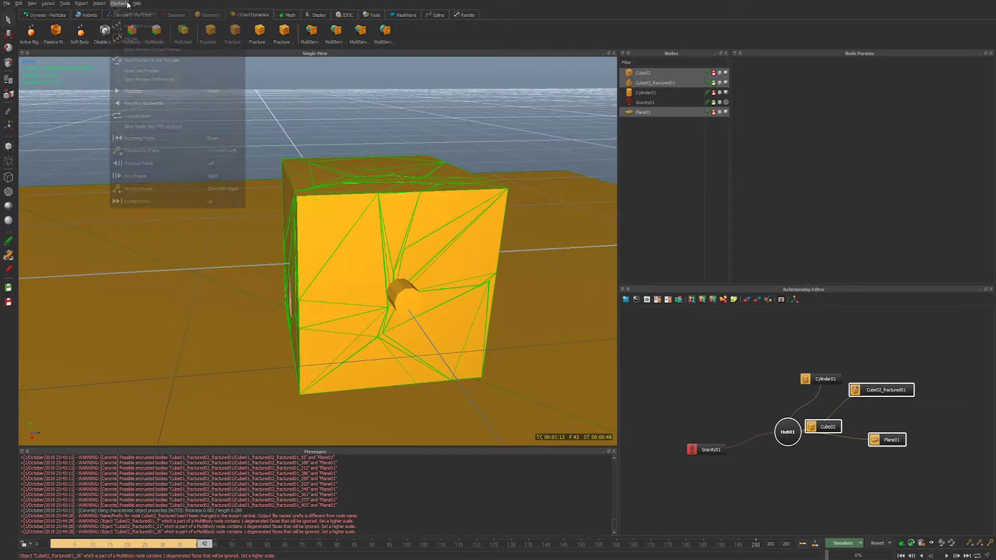
click(156, 13)
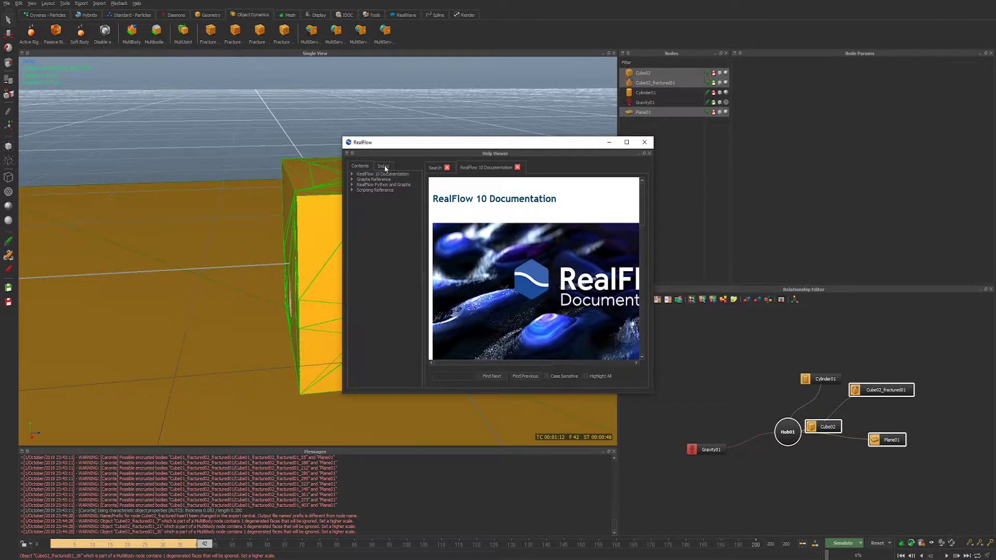
click(384, 166)
text(steering)
click(380, 188)
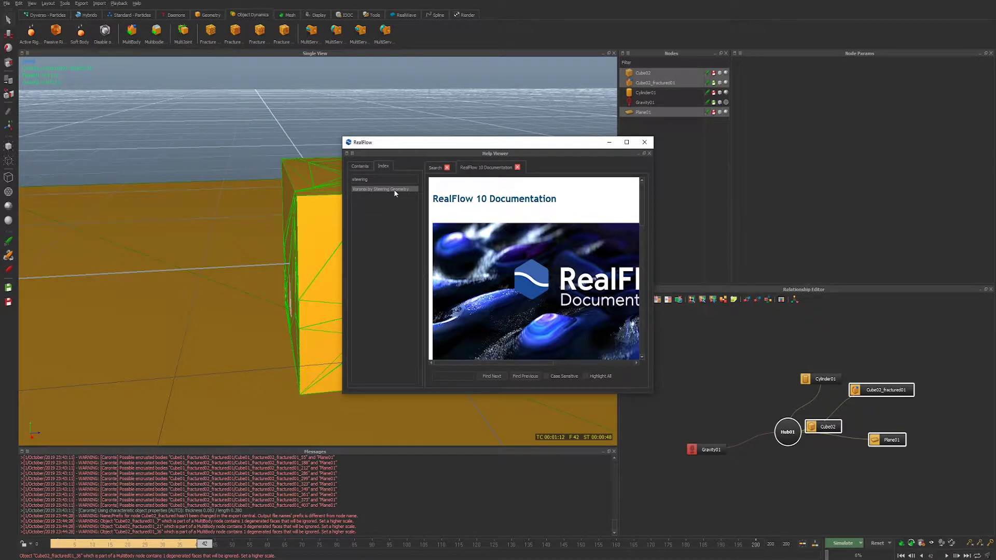
double_click(393, 189)
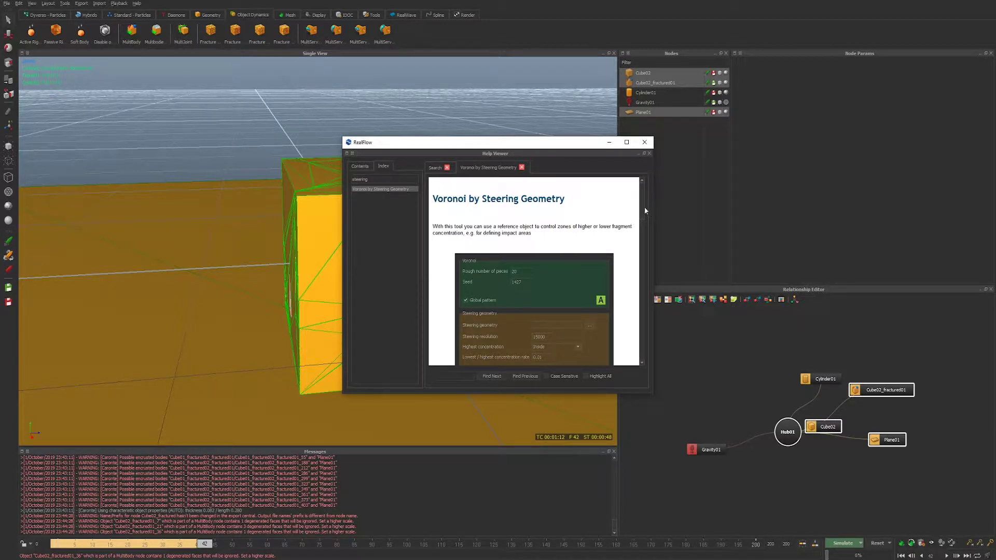
drag(642, 215, 649, 311)
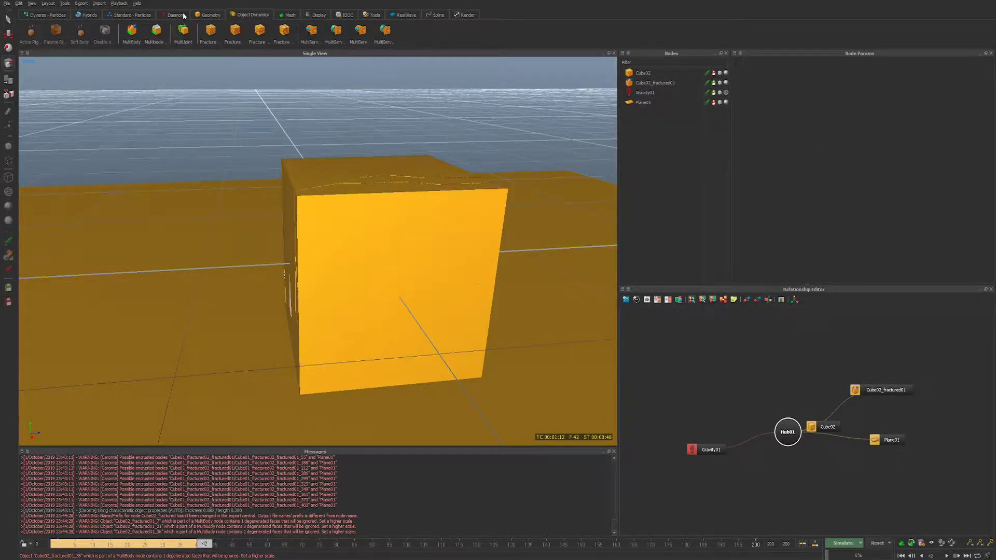
Add another cube and move it along Z to about -0.42 so that it partly overlaps the first cube.
click(212, 15)
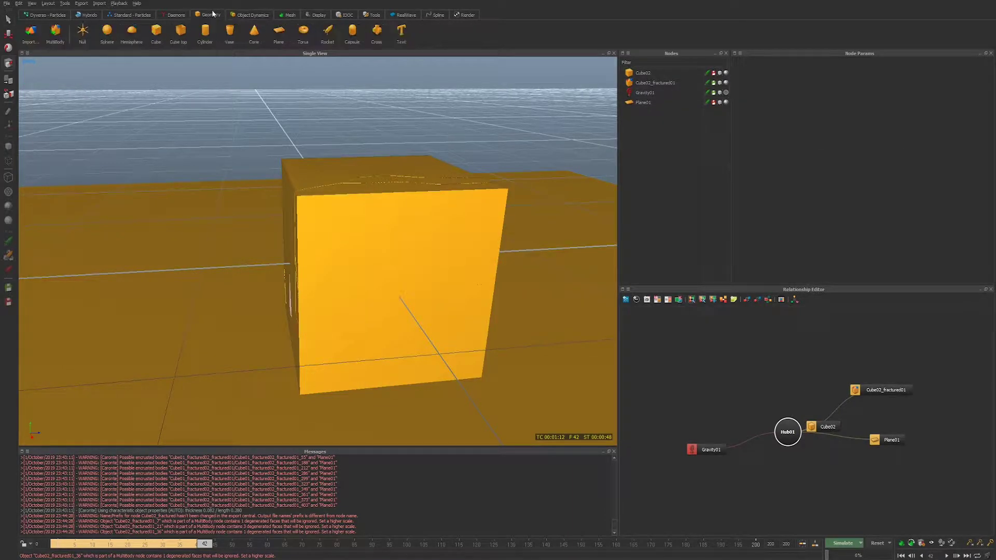
click(157, 33)
drag(437, 256, 370, 278)
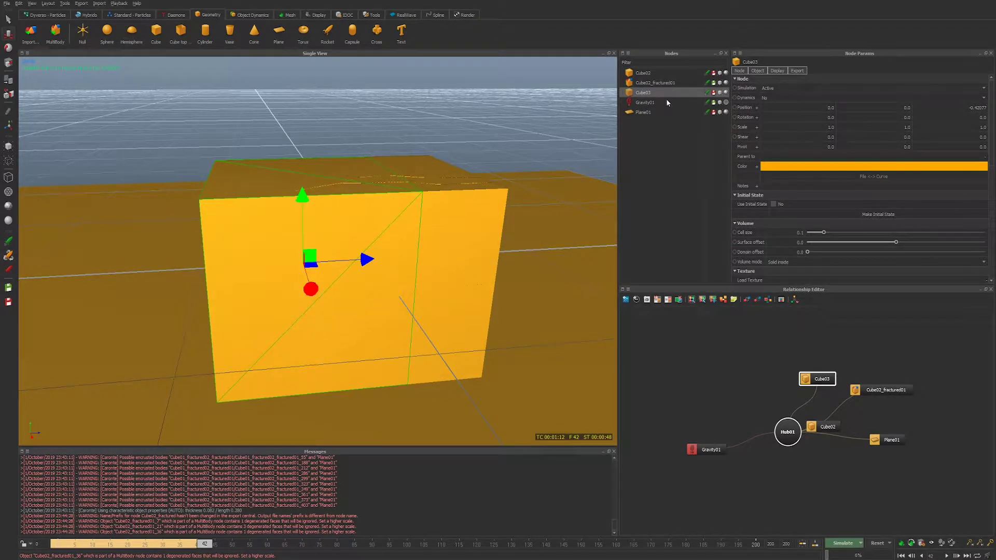
Delete the cylinder-steered fractured cube and start a Voronoi By Steering Geometry fracture on the original cube, Cube02.
click(656, 83)
key(Delete)
click(659, 73)
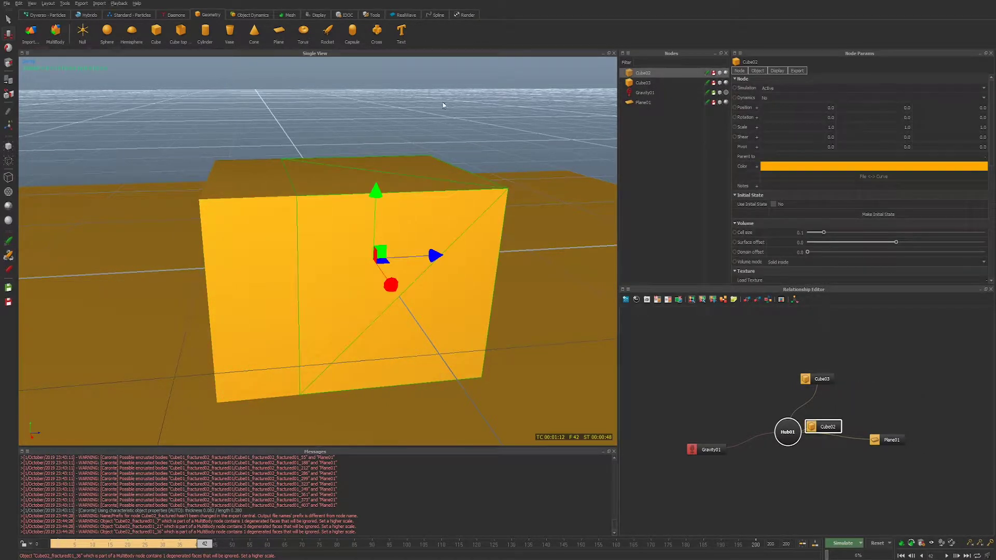
click(251, 15)
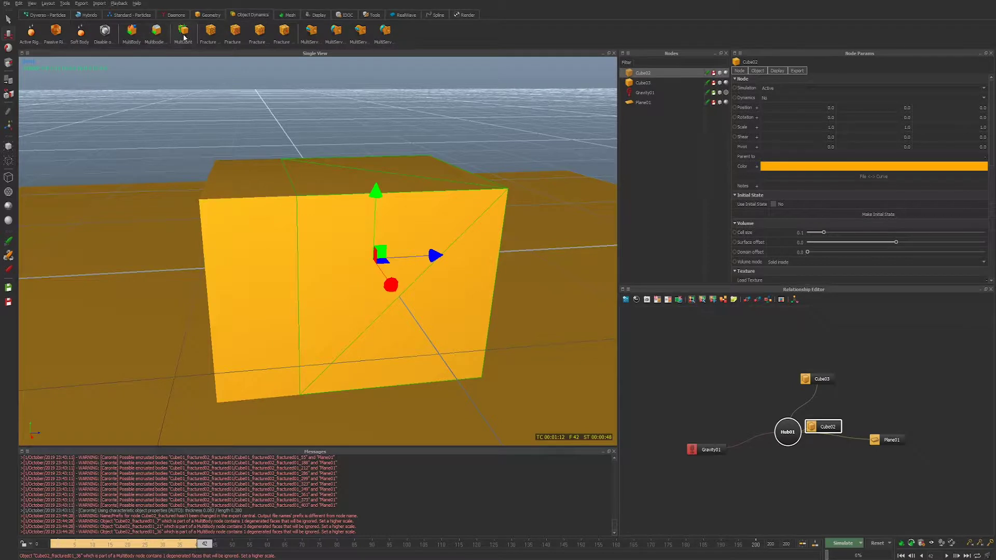
click(236, 32)
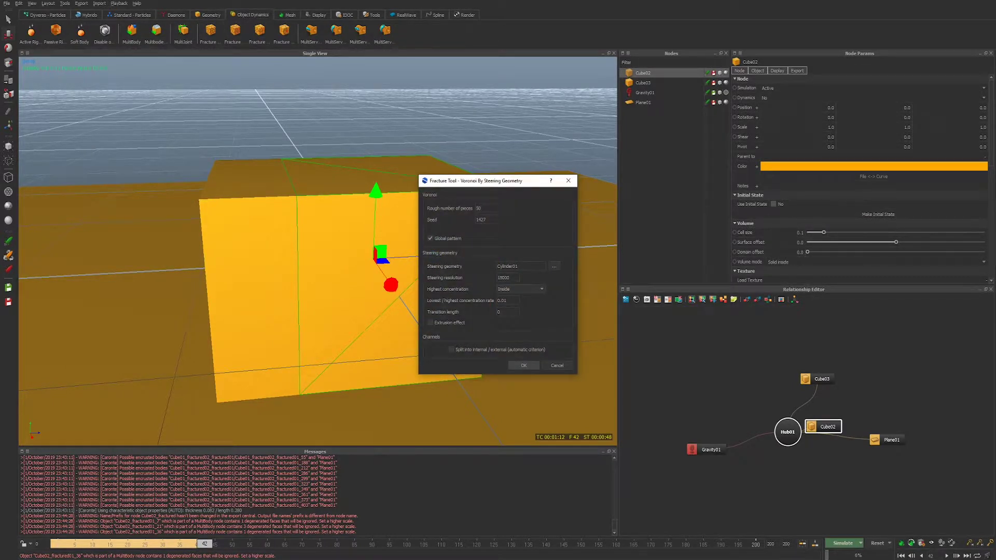
Fracture Cube02 into roughly 100 pieces with Cube03 as steering geometry and inspect the pieces in the overlap.
text(100)
click(555, 267)
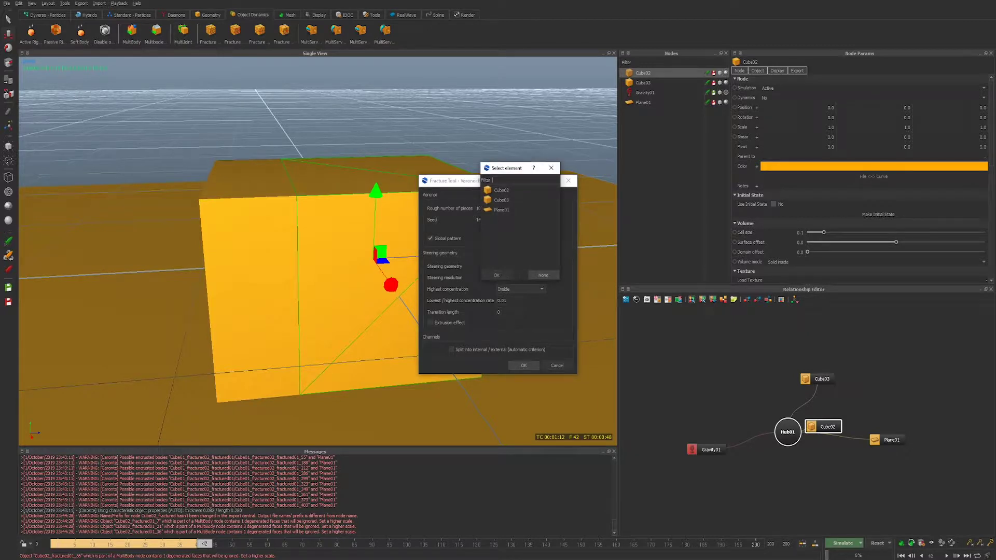
double_click(508, 199)
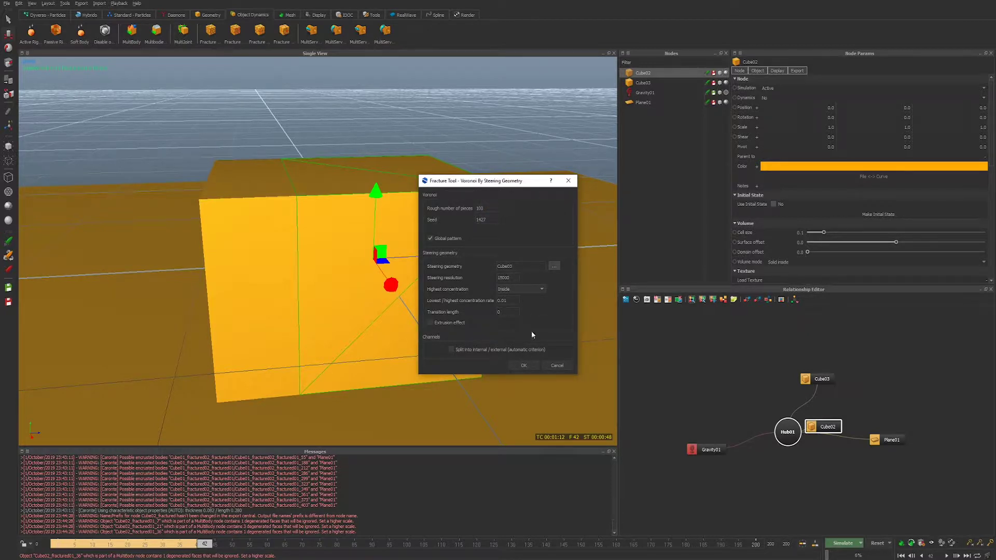
click(528, 366)
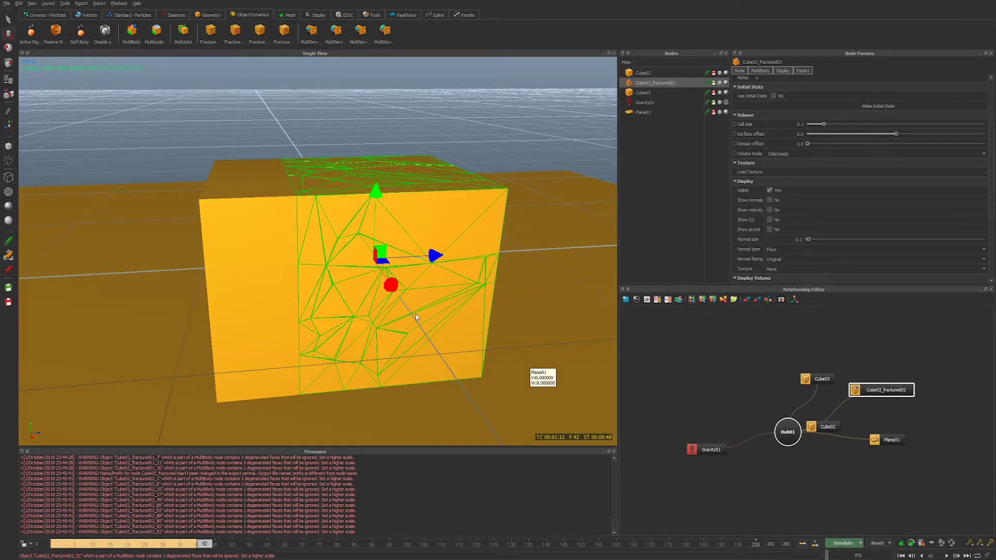
alt+drag(415, 314, 316, 282)
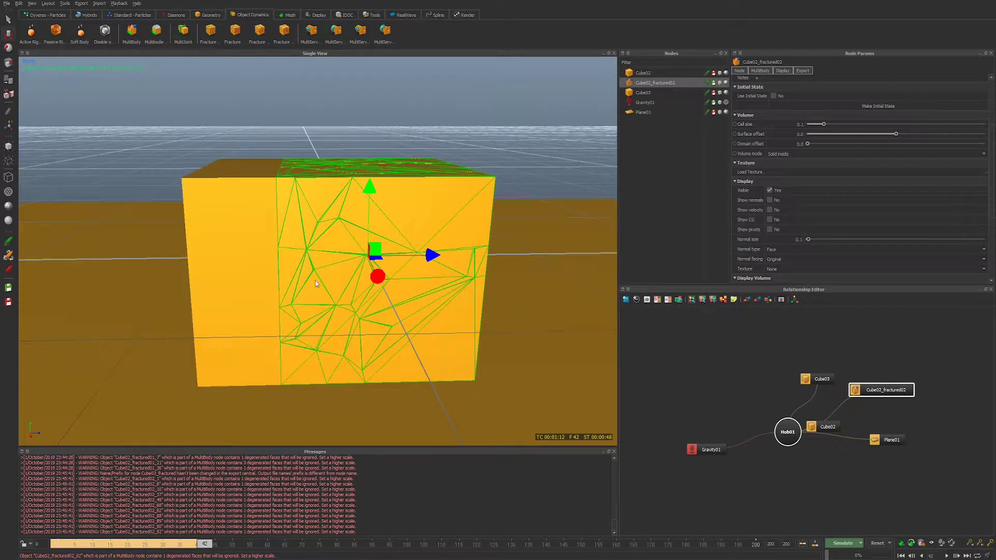
alt+drag(330, 221, 289, 241)
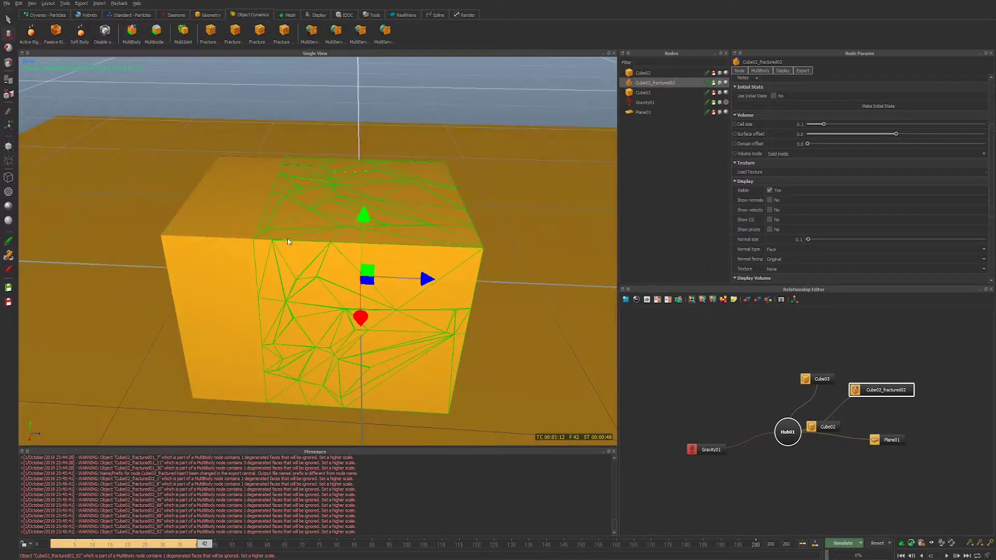
Delete the overlapping steering cube and the fractured cube, keeping the original cube.
click(252, 196)
key(Delete)
click(652, 84)
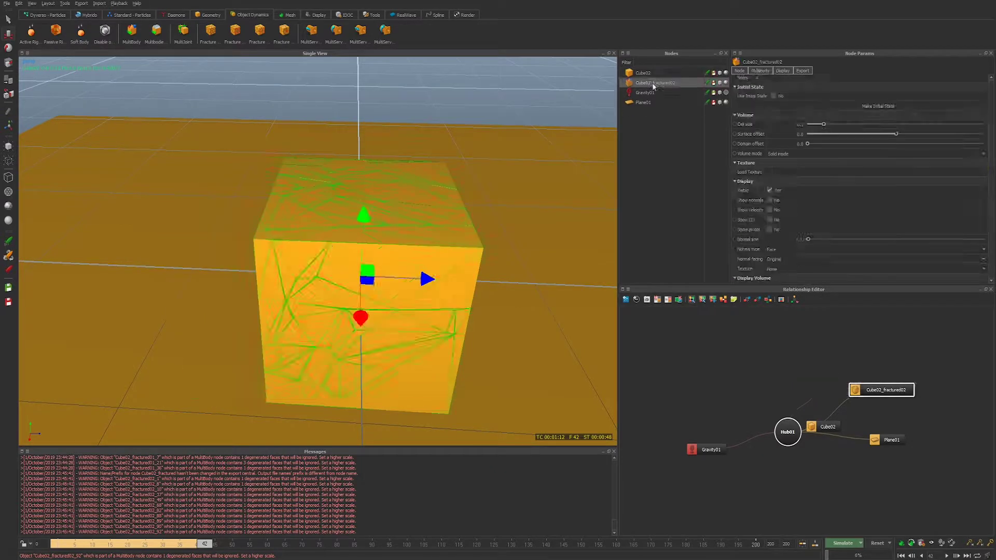
key(Delete)
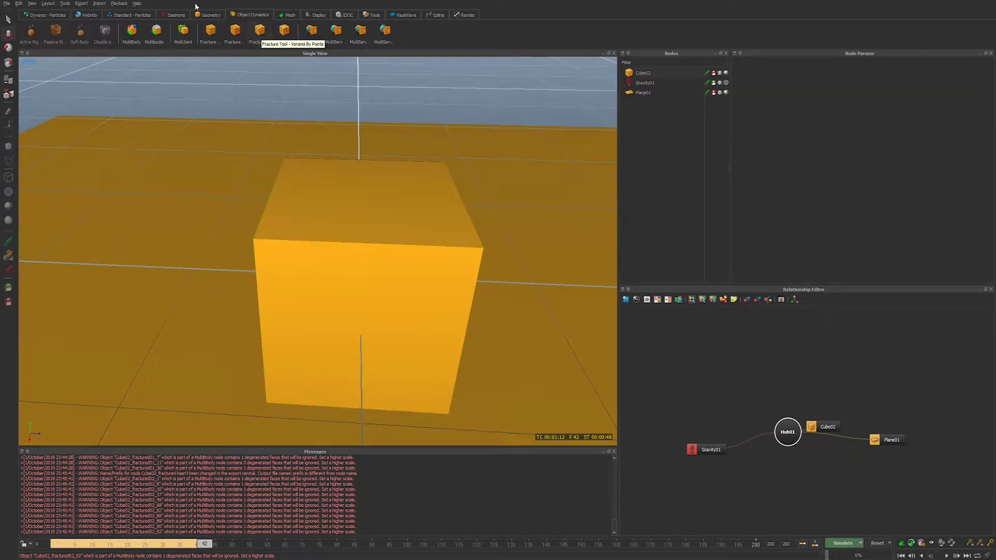
click(138, 4)
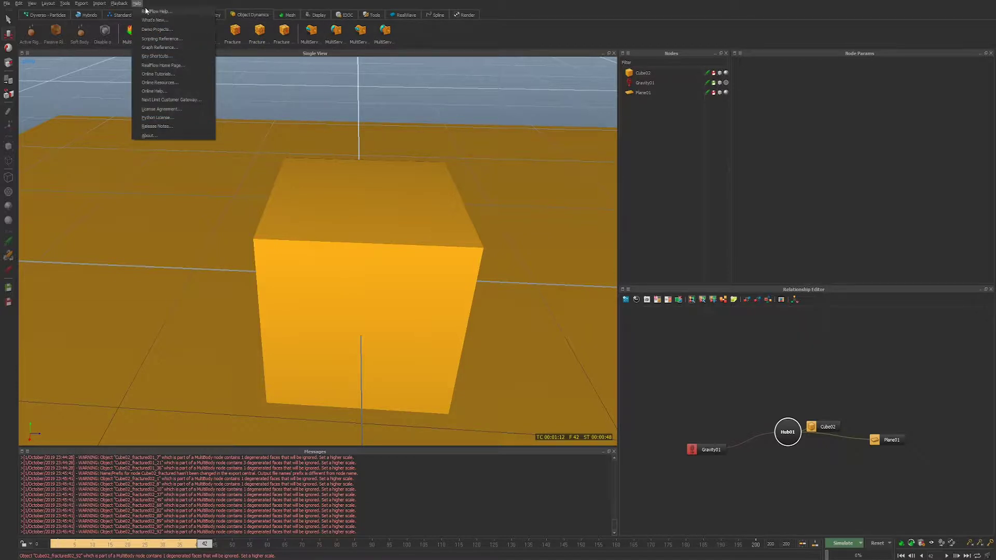
click(247, 24)
Add a cylinder, scale it to about 0.154, and place it on the cube's top face at about Y 0.53, Z -0.32.
click(209, 15)
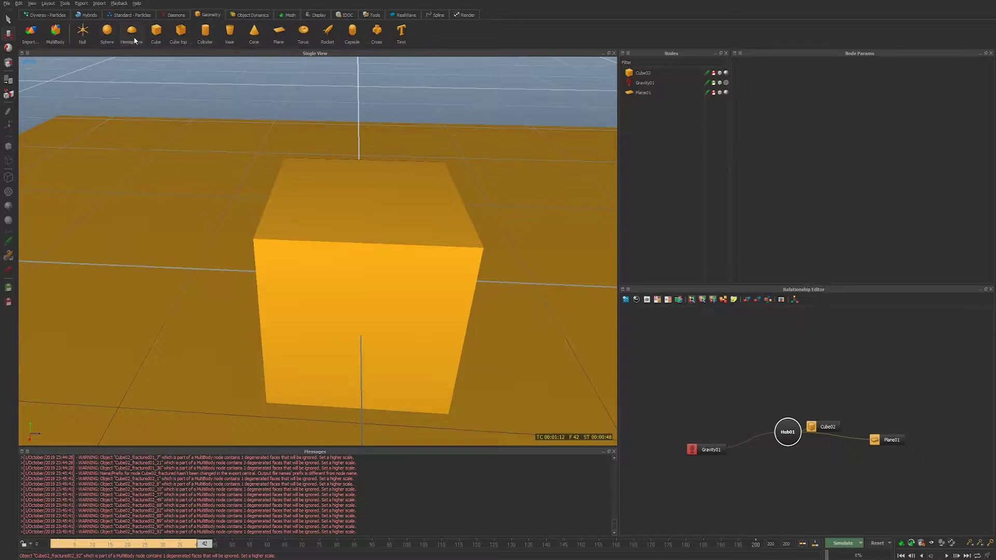
click(209, 38)
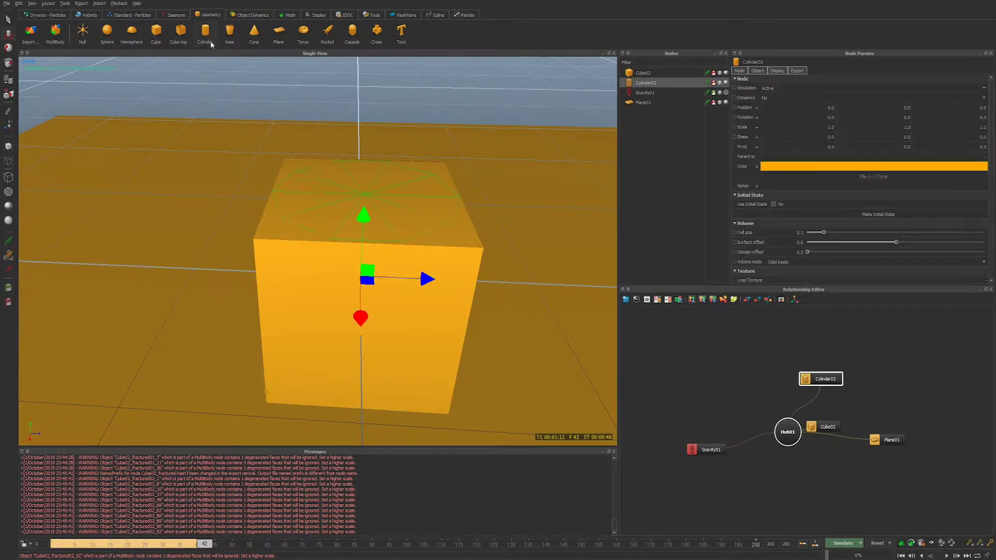
drag(362, 273, 277, 193)
key(w)
key(r)
key(w)
drag(301, 97, 300, 117)
Fracture Cube02 with Voronoi By Points, using Cylinder02 as the points source.
click(365, 222)
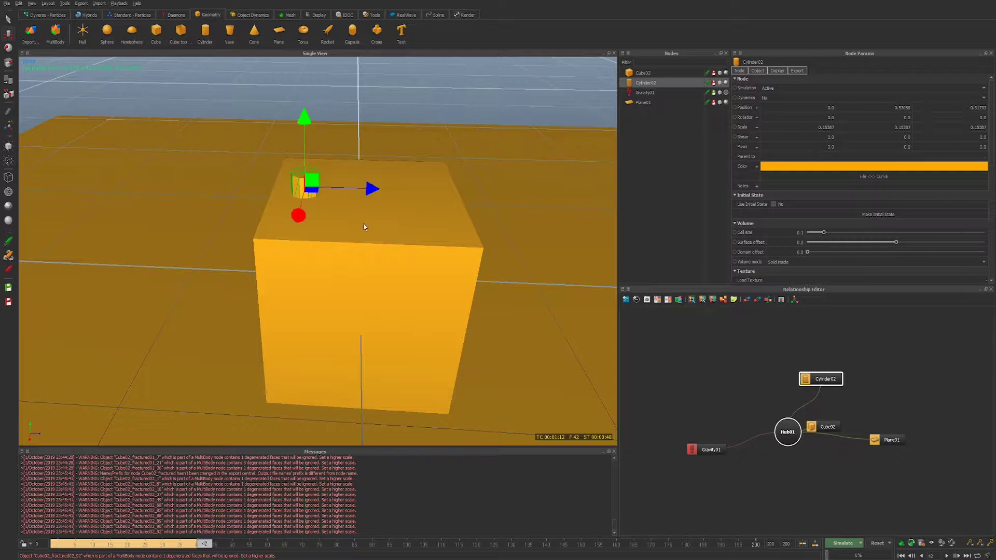
click(251, 15)
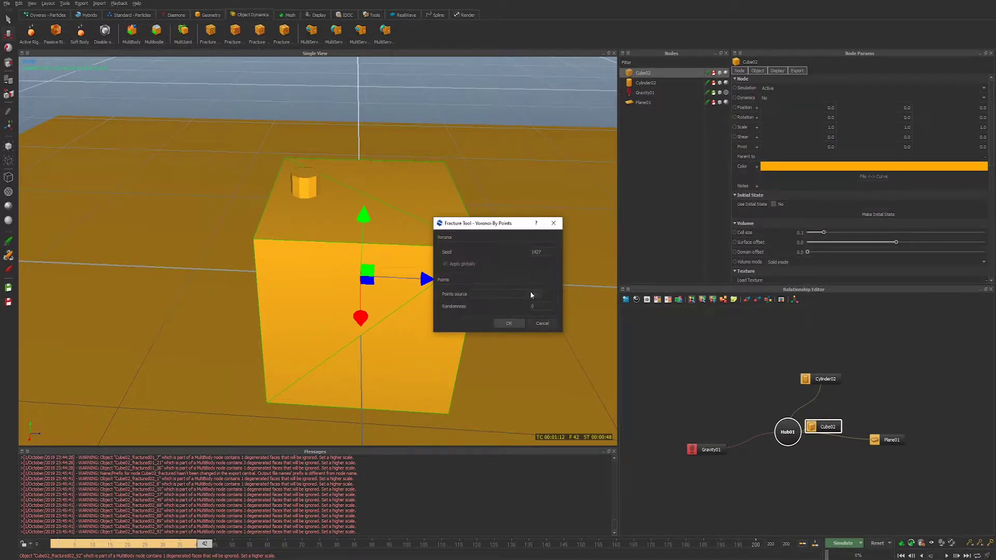
click(533, 295)
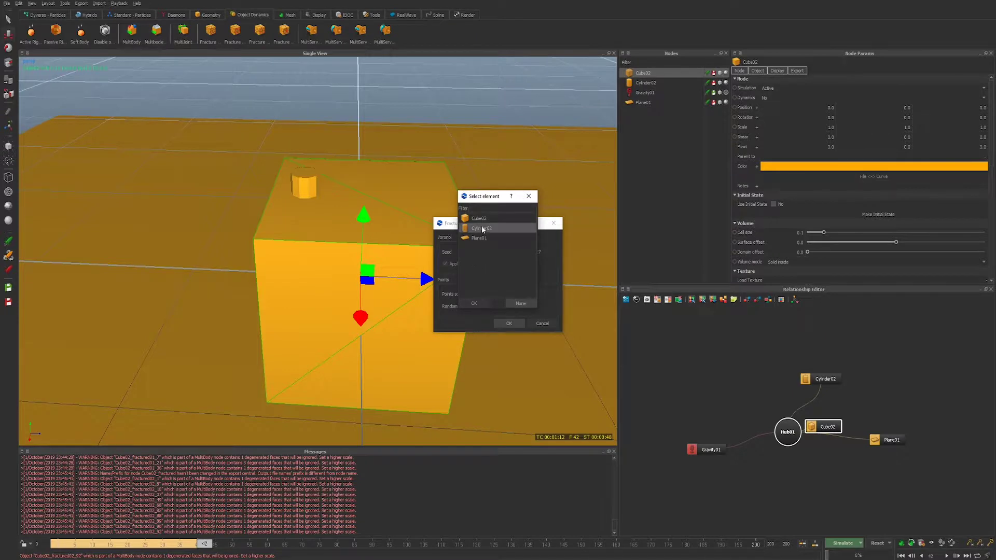
double_click(481, 228)
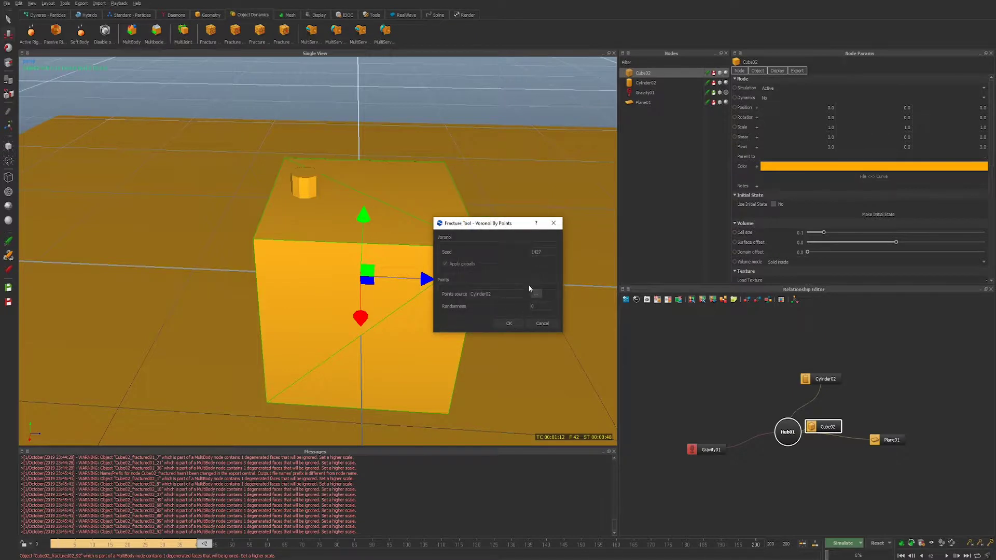
click(512, 323)
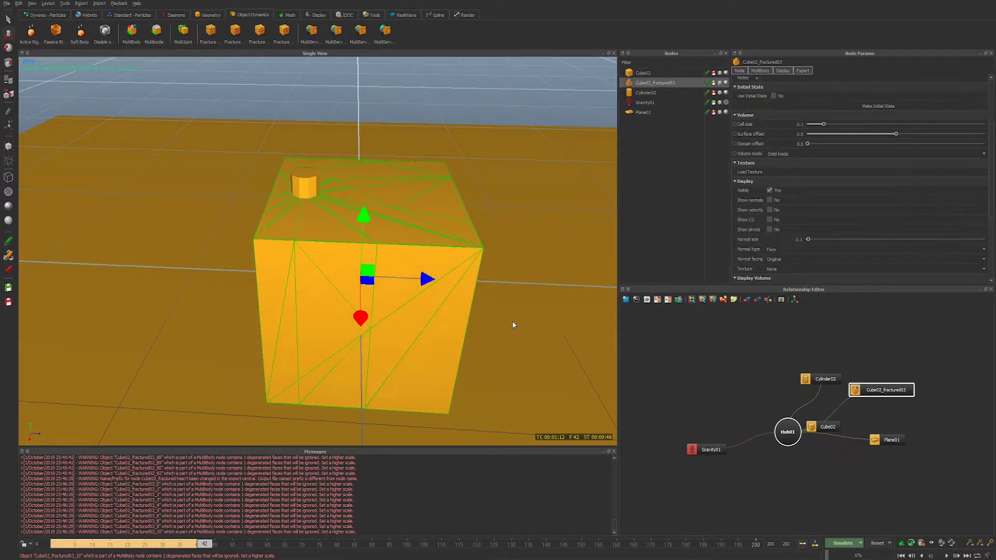
Examine up close how the fracture lines on the cube's top face relate to the small cylinder.
click(310, 185)
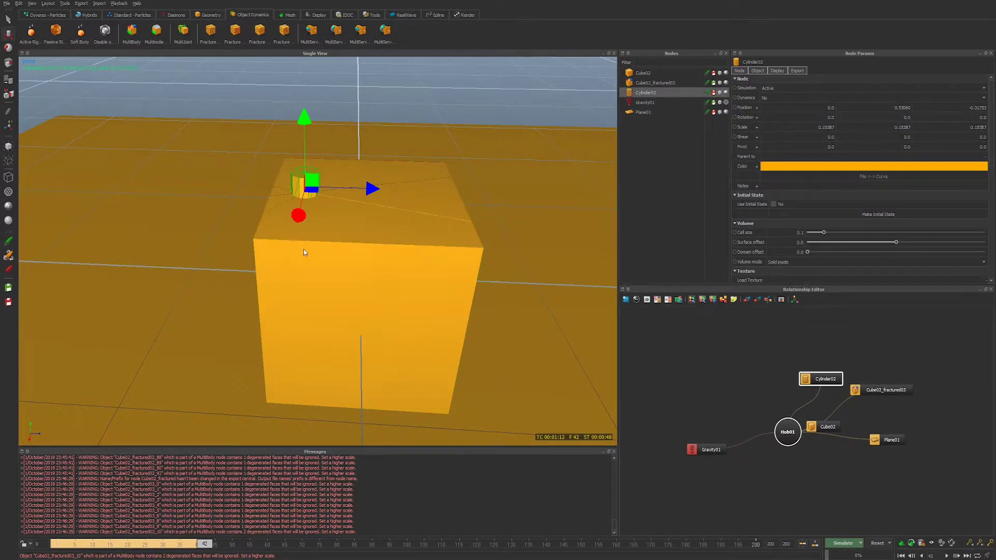
scroll(304, 249, up, 5)
alt+middle_drag(303, 249, 347, 284)
scroll(442, 272, up, 2)
alt+middle_drag(442, 272, 381, 309)
scroll(369, 314, down, 3)
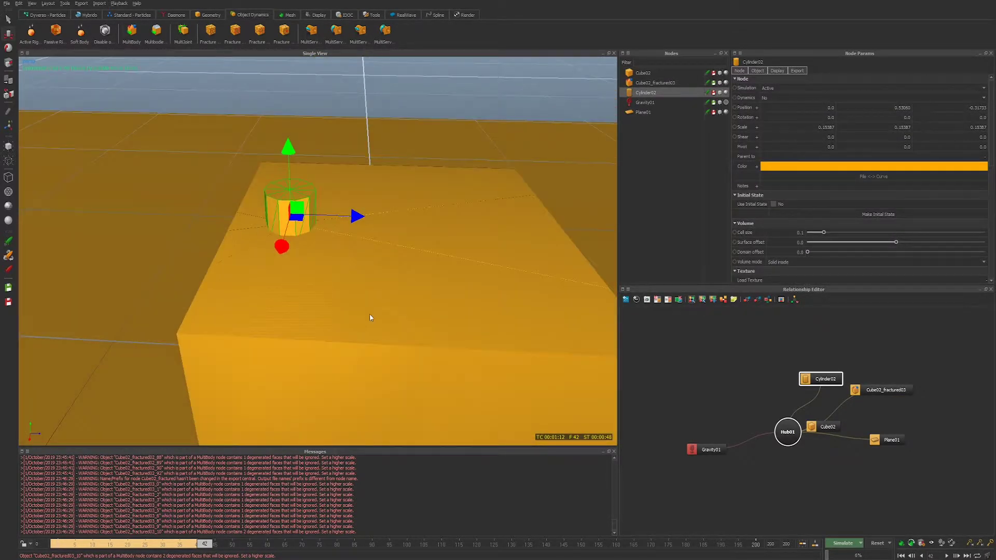
alt+drag(370, 317, 491, 283)
click(638, 75)
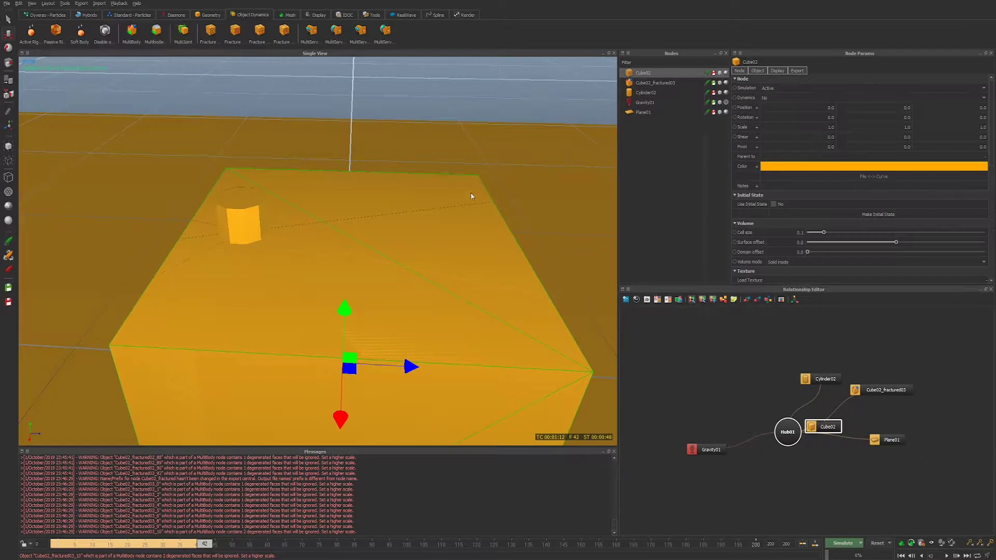
Hide Cube02 and delete the small cylinder on its top face.
key(h)
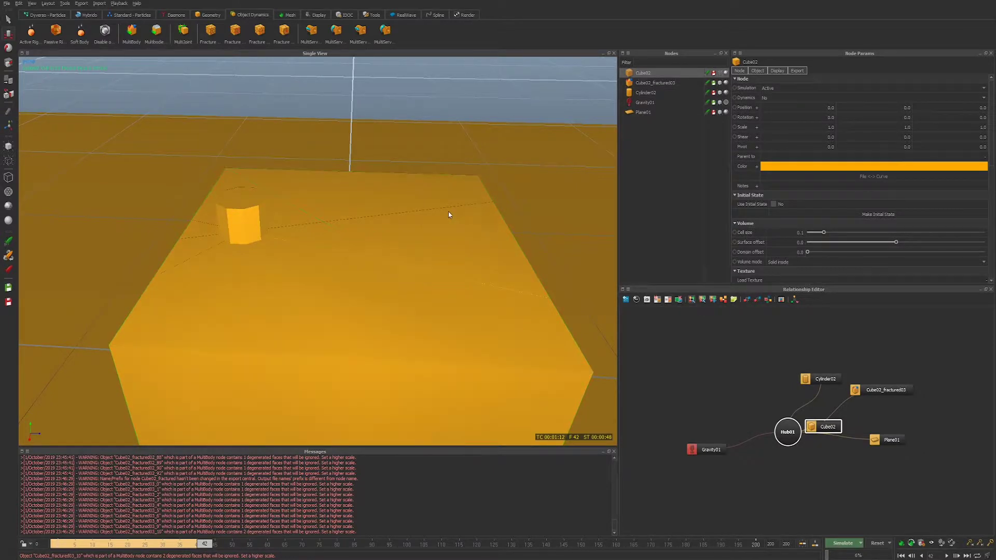
click(251, 217)
key(Delete)
Delete the point-fractured cube and make the original Cube02 visible again.
alt+drag(384, 282, 284, 266)
alt+right_drag(285, 266, 338, 279)
alt+middle_drag(338, 276, 375, 317)
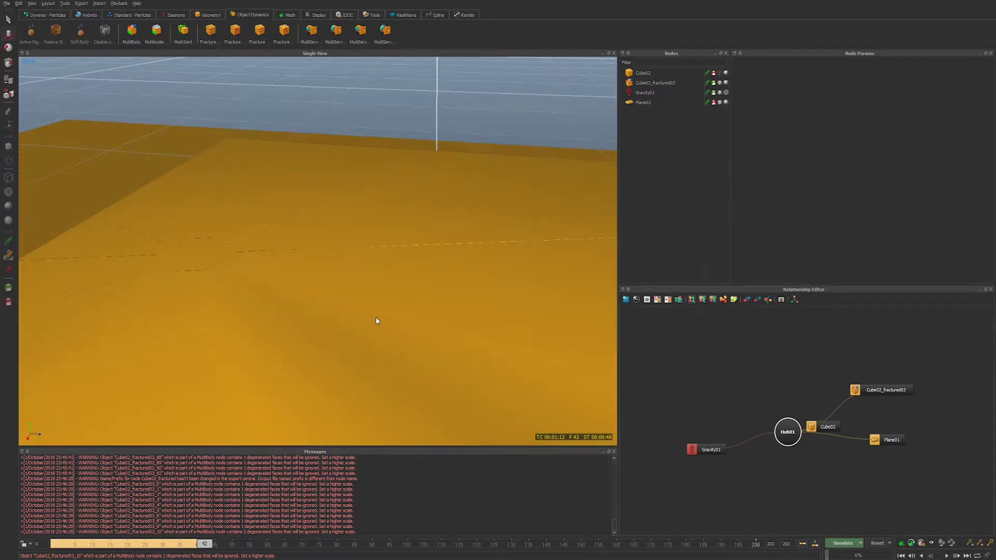
alt+right_drag(414, 287, 387, 304)
alt+middle_drag(387, 305, 323, 301)
mouse_move(322, 304)
alt+mouse_down()
mouse_move(406, 303)
mouse_move(325, 308)
alt+mouse_up()
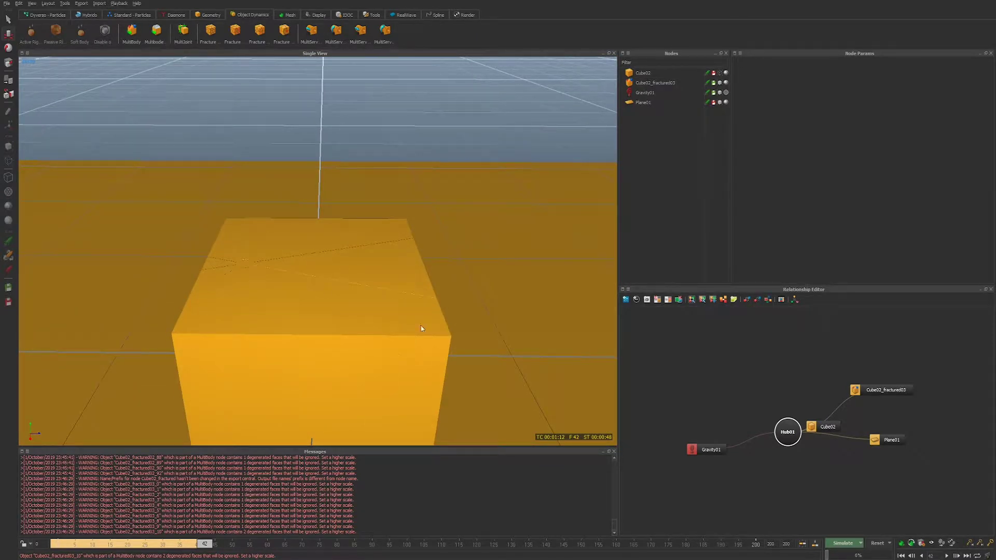
click(649, 73)
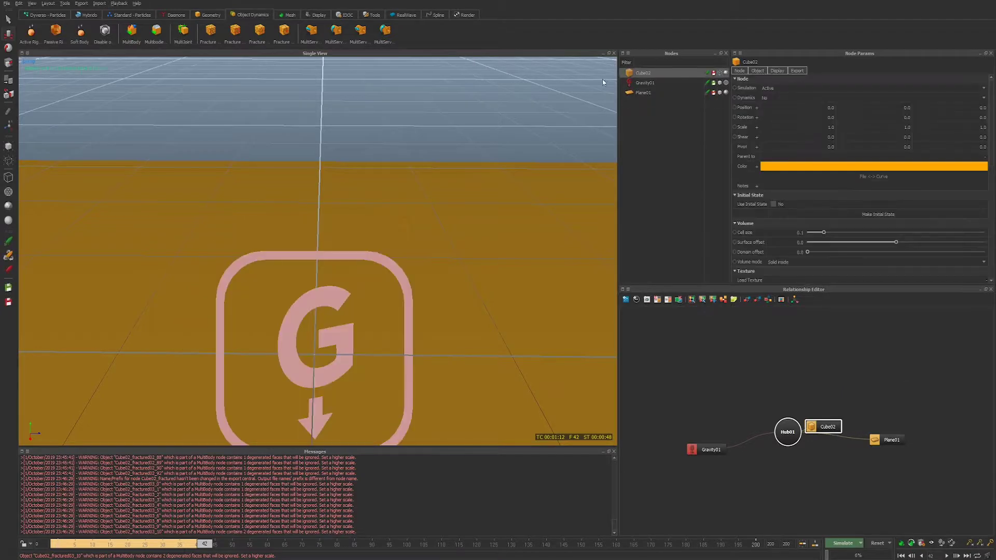
click(720, 73)
Scale Cube02 into a thin upright panel of about 0.03 by 2.60 by 2.60 and move it to about Y 1.02, Z -0.31.
key(r)
alt+drag(389, 269, 348, 259)
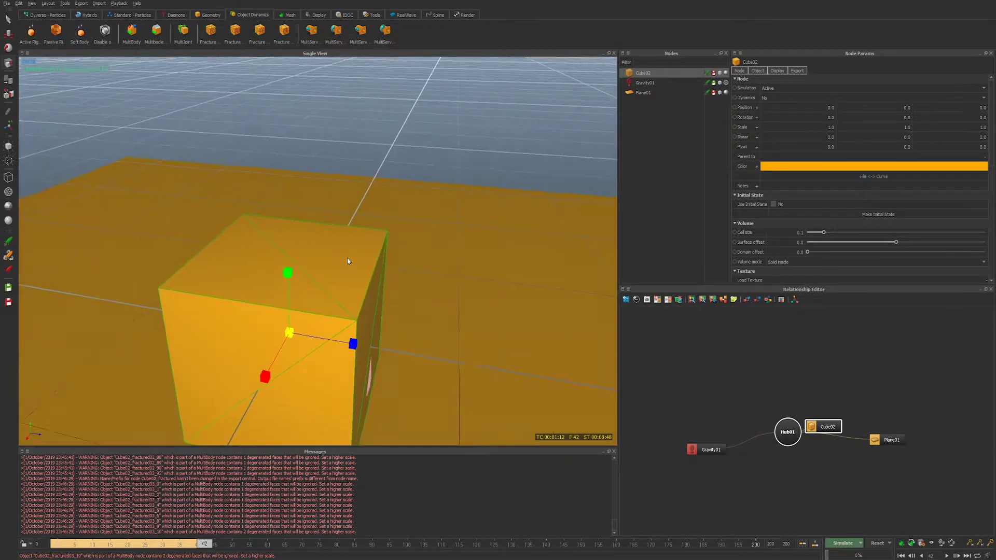
alt+right_drag(348, 259, 280, 262)
alt+drag(280, 262, 380, 307)
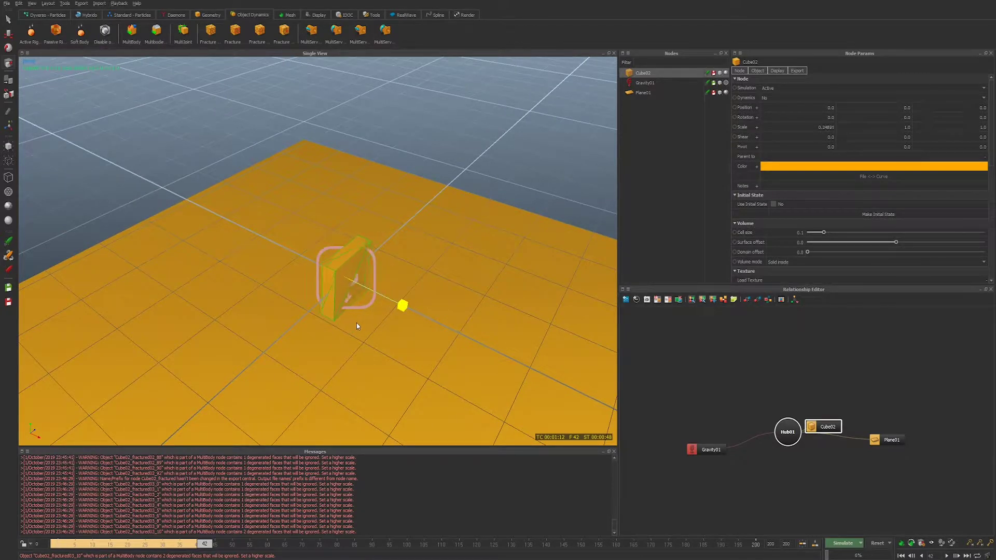
drag(344, 278, 374, 248)
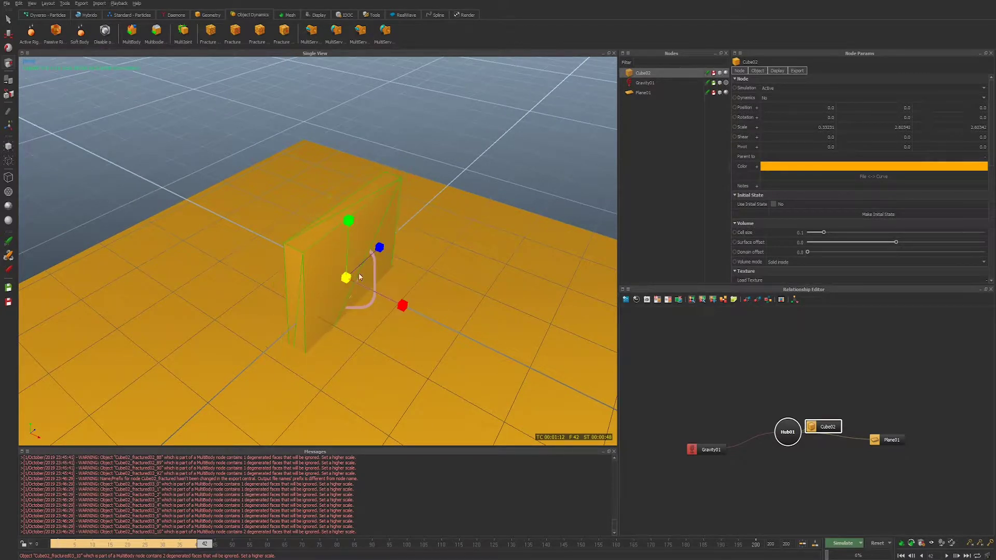
drag(402, 306, 384, 302)
key(w)
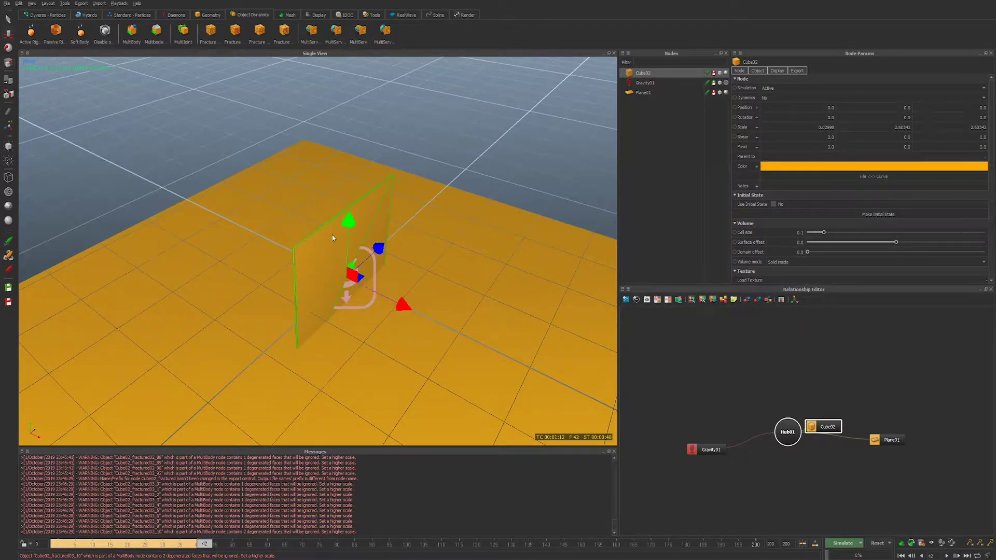
alt+drag(332, 235, 318, 213)
Fracture the panel with Voronoi Radial, using Cube02 as the reference source and X as the front direction.
click(283, 32)
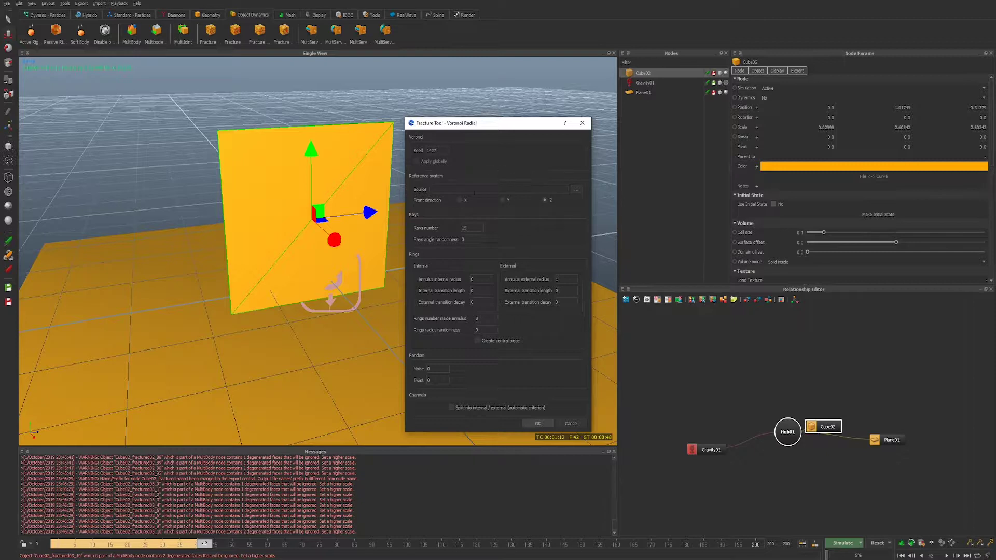
click(578, 190)
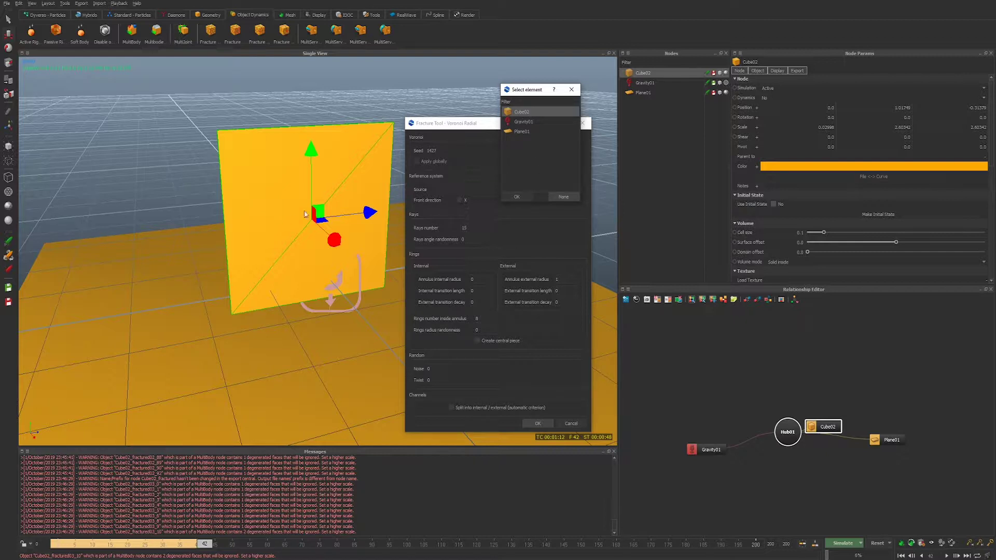
click(518, 196)
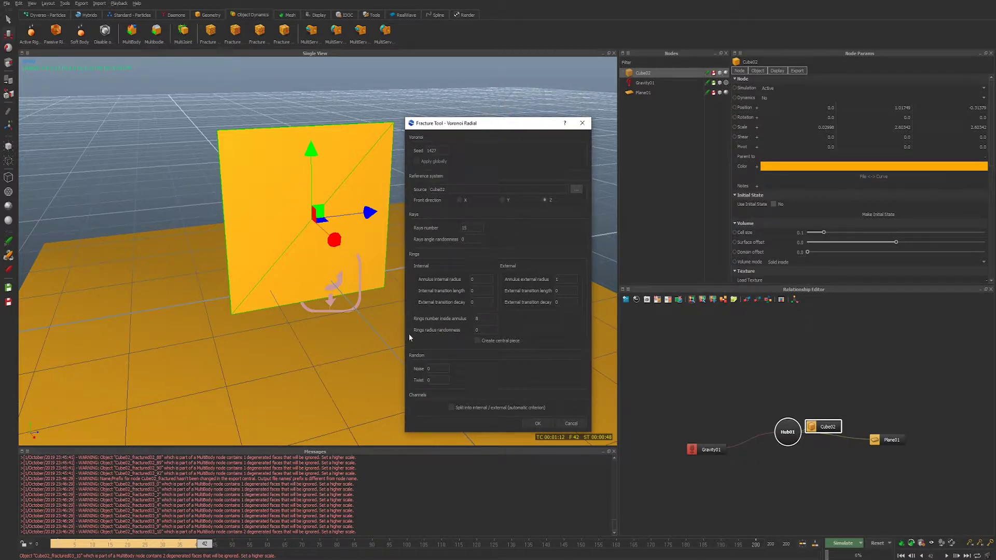
click(460, 200)
click(535, 424)
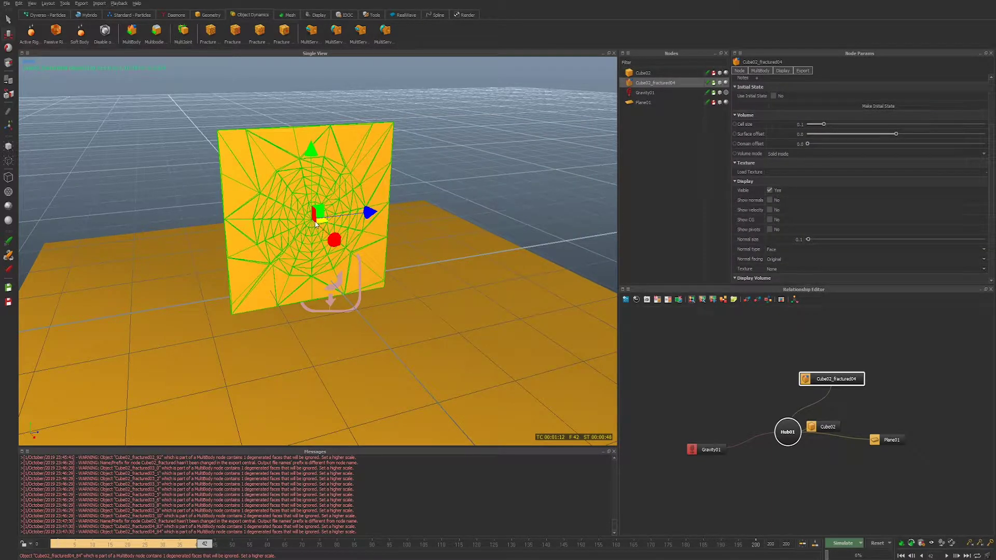
Inspect the radial fracture pattern up close and delete the fractured panel.
scroll(323, 264, up, 5)
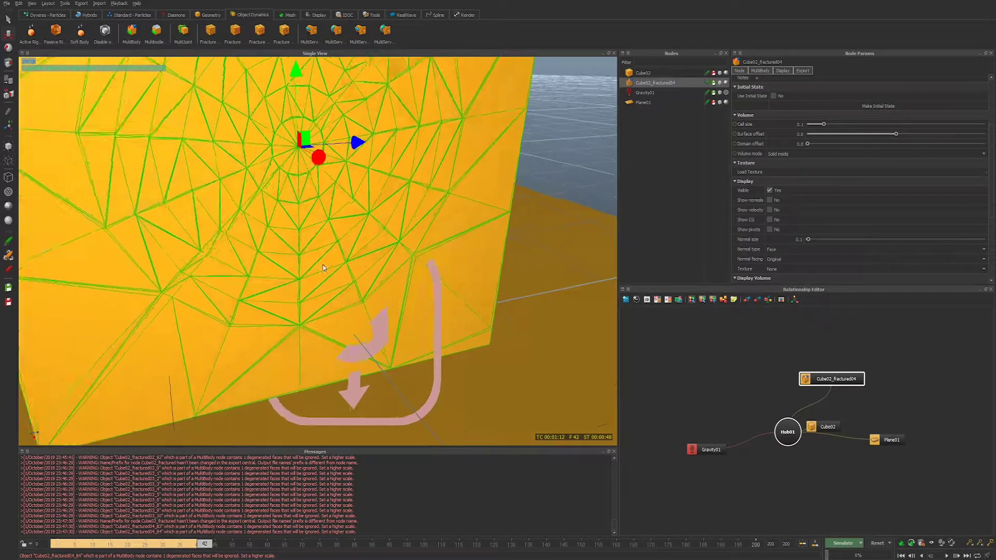
scroll(322, 265, down, 3)
alt+middle_drag(318, 259, 343, 301)
alt+drag(344, 302, 274, 290)
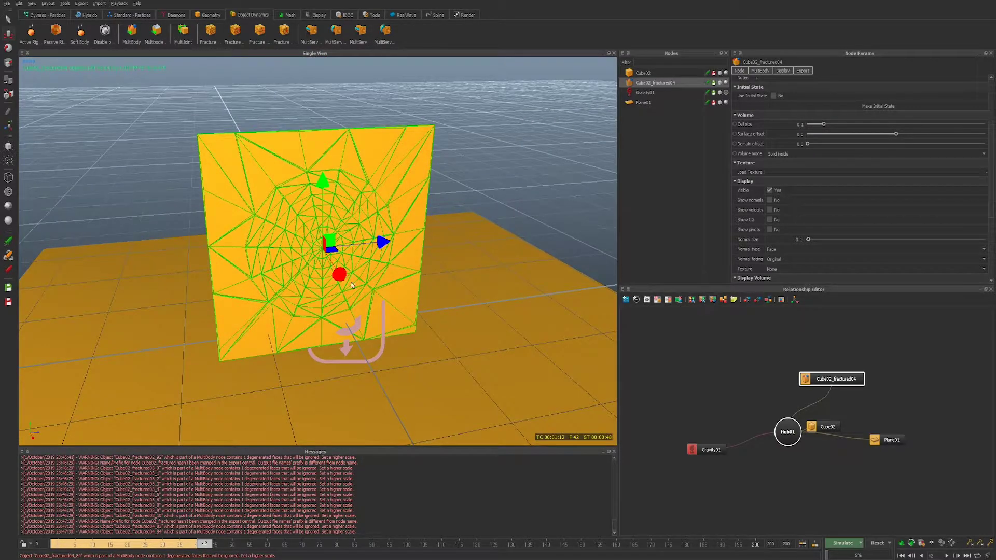
key(Delete)
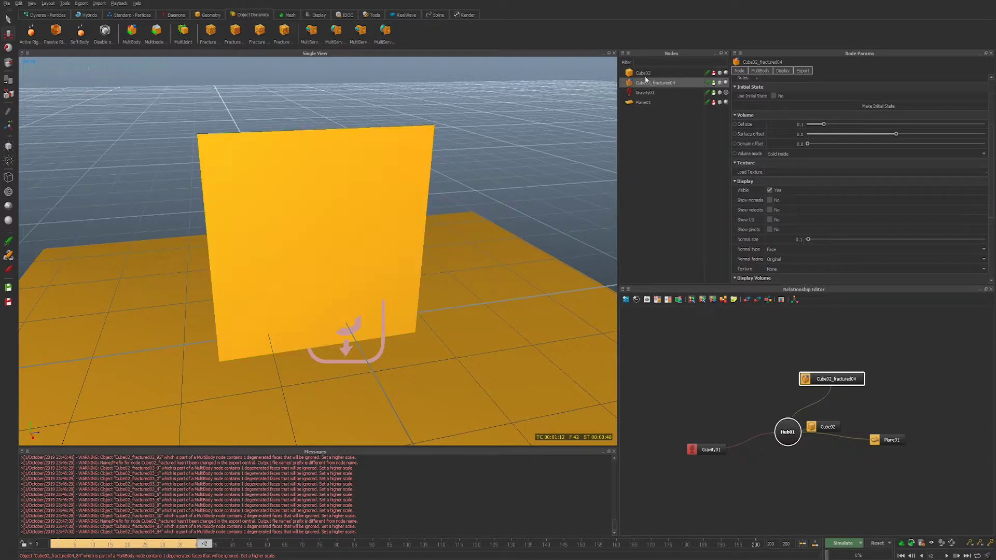
click(645, 76)
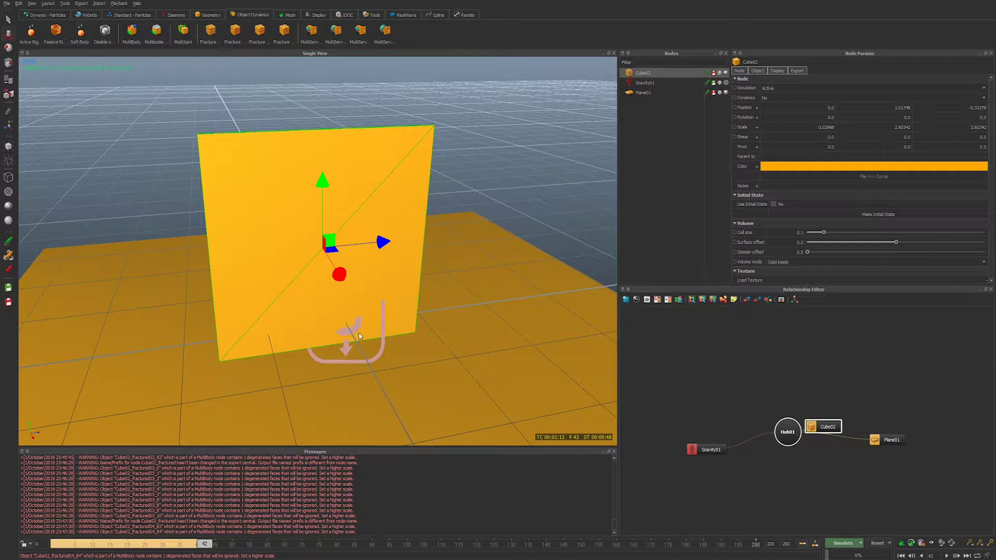
click(289, 32)
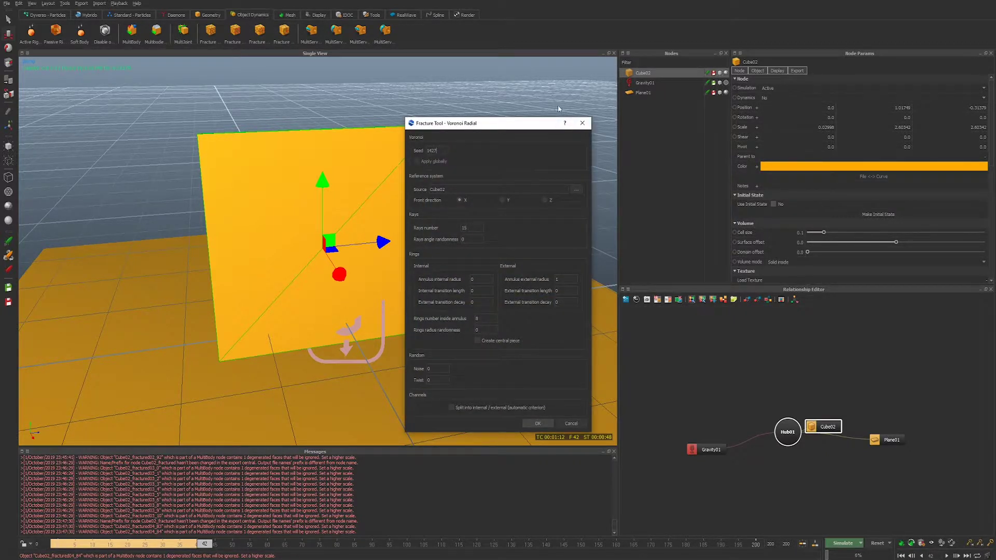
click(582, 123)
Add a null object and place it near an upper corner of the panel, at about Z -1.08.
click(208, 15)
click(83, 33)
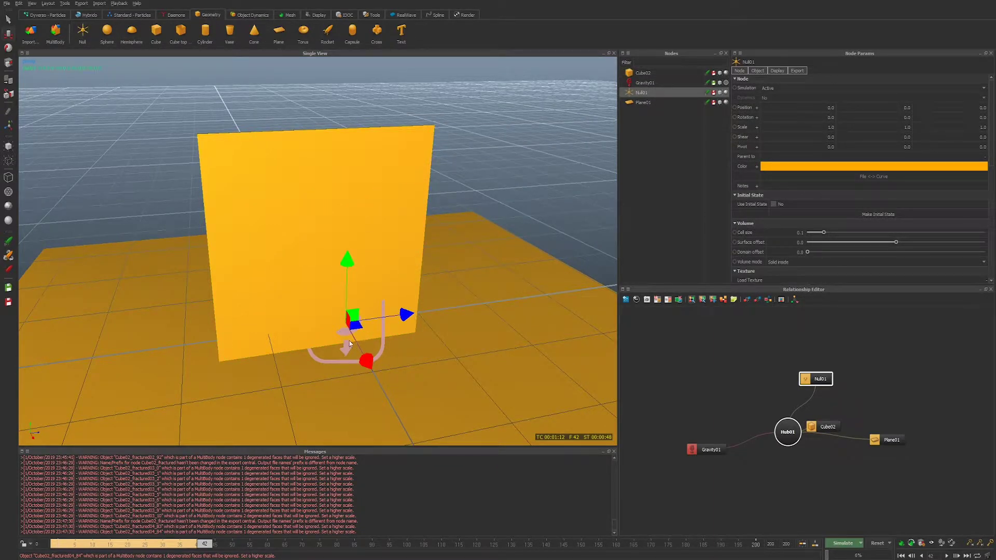
drag(353, 320, 263, 178)
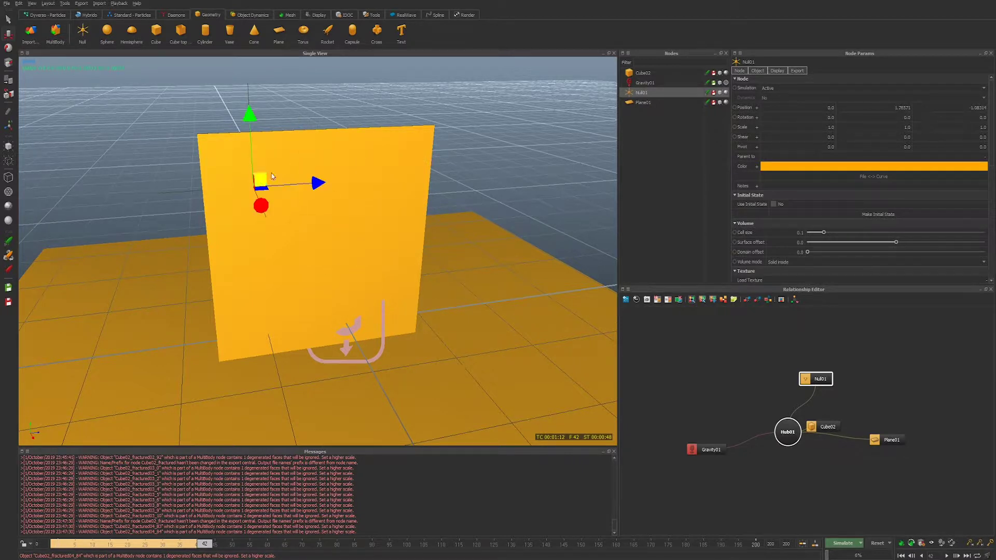
Fracture Cube02 with Voronoi Radial, using Null01 as the reference source.
click(643, 73)
click(252, 15)
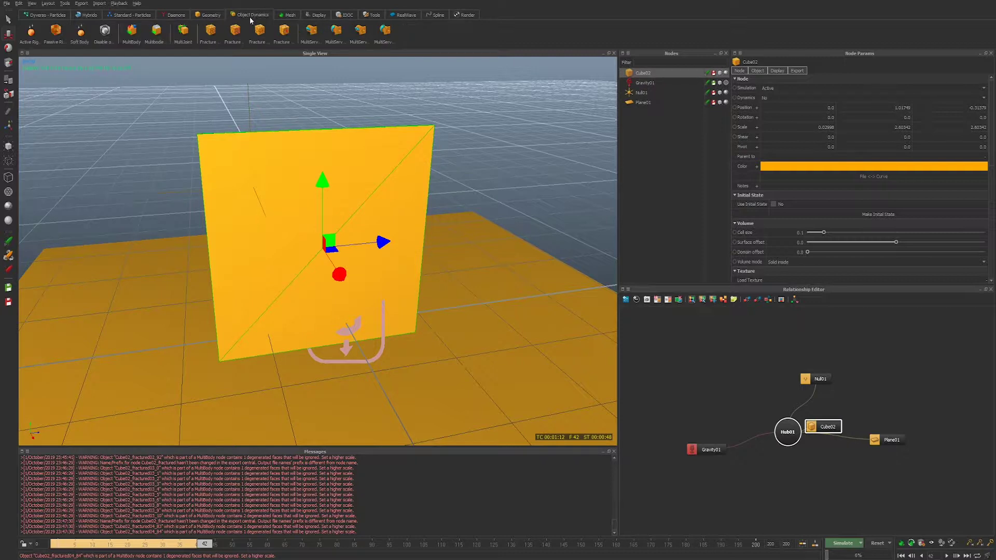
click(290, 38)
click(576, 189)
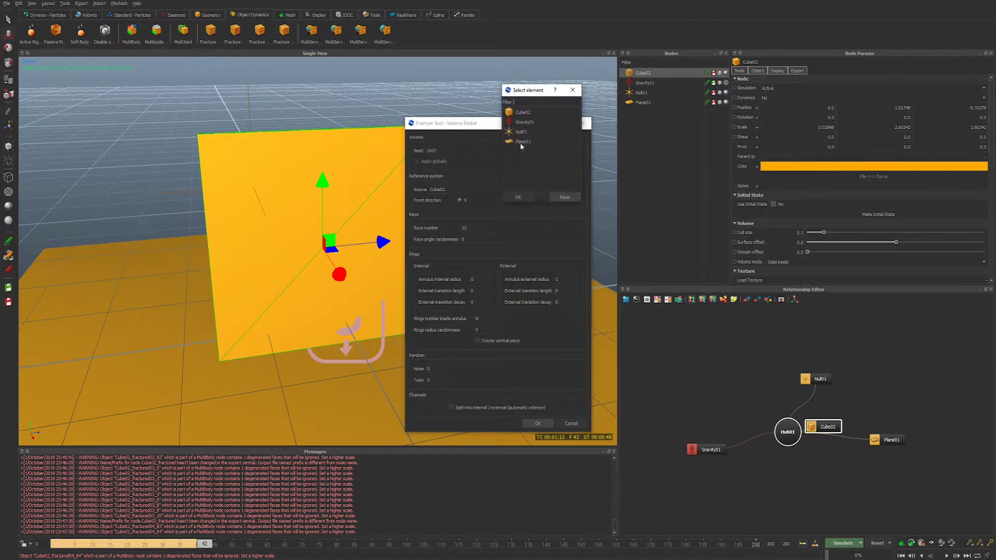
double_click(521, 132)
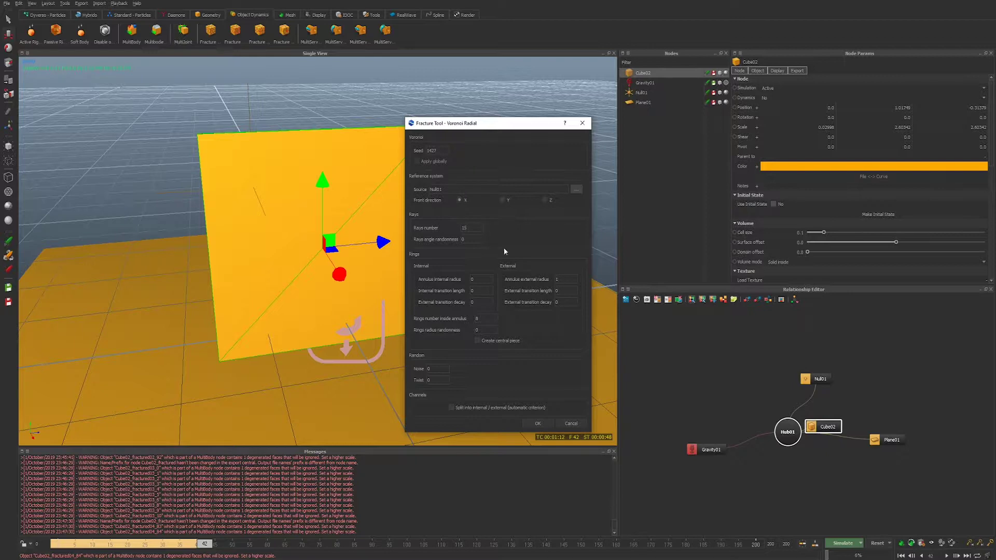
click(537, 421)
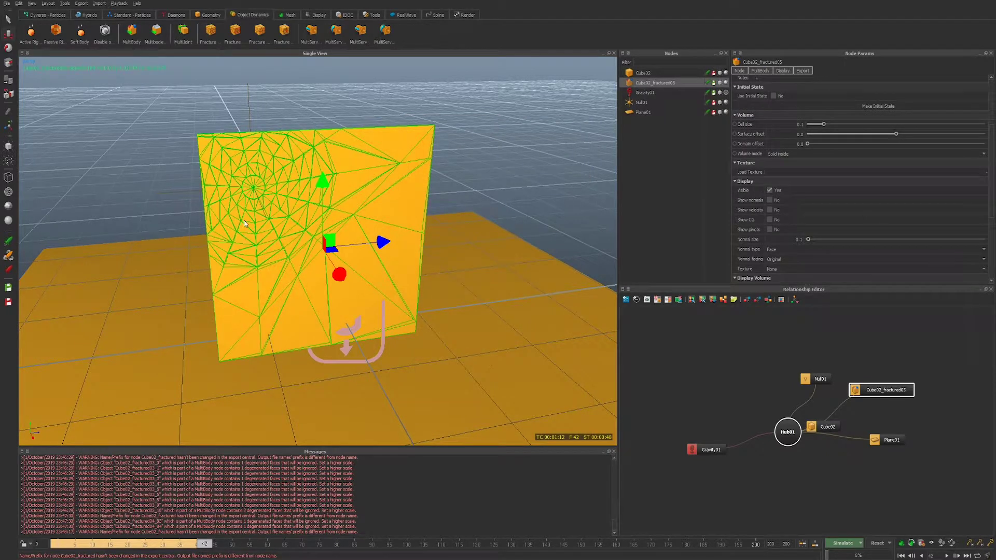
Undo the null-centred fracture and move Null01 closer to the panel's centre, at about Y 1.46, Z -0.65.
key(ctrl+z)
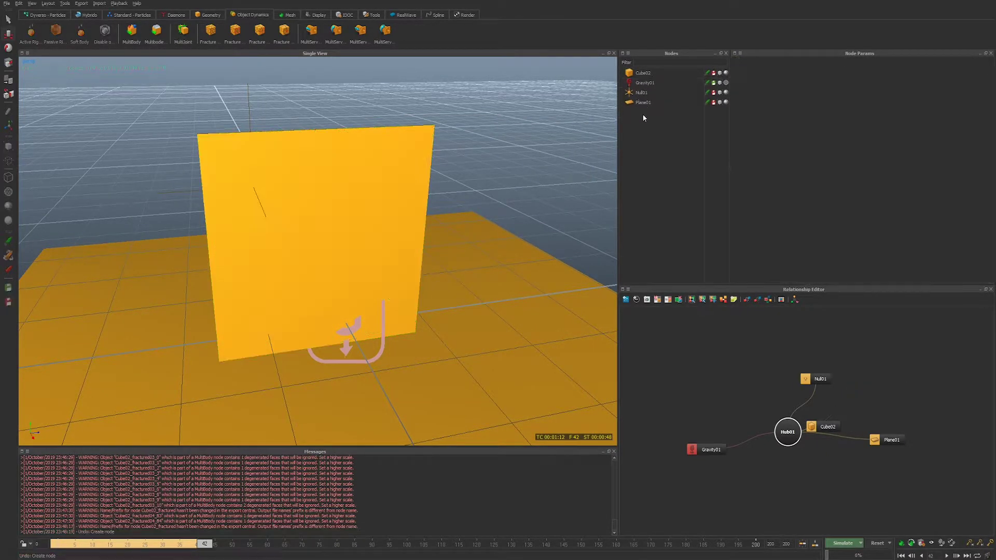
click(642, 102)
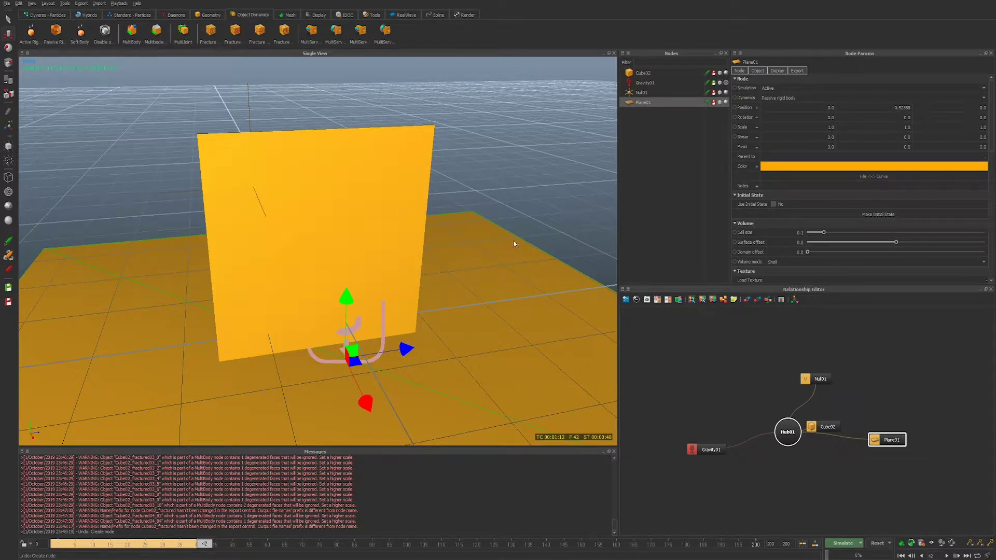
click(641, 92)
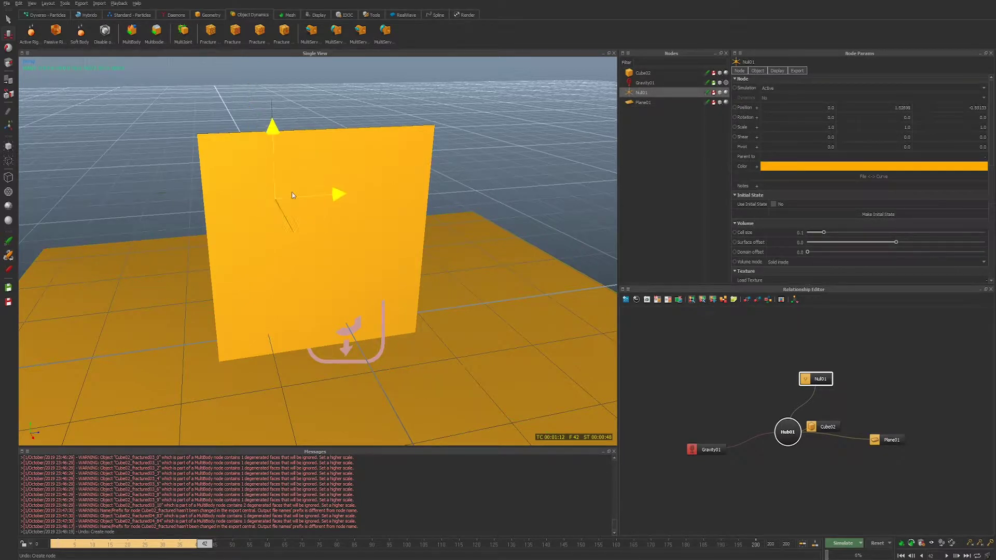
Fracture Cube02 with Voronoi Radial using 32 rays and 0.5 for rays angle randomness, noise and twist.
click(285, 31)
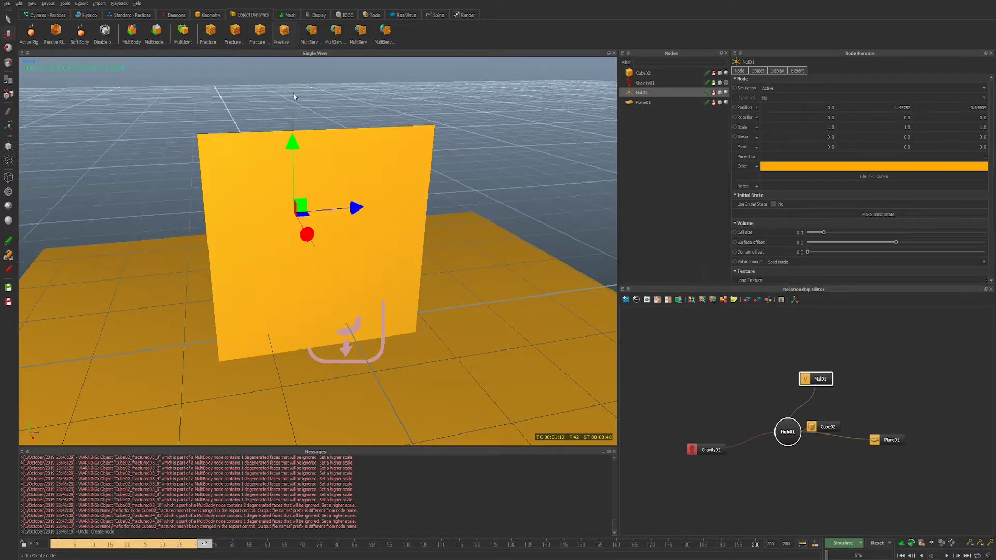
click(581, 123)
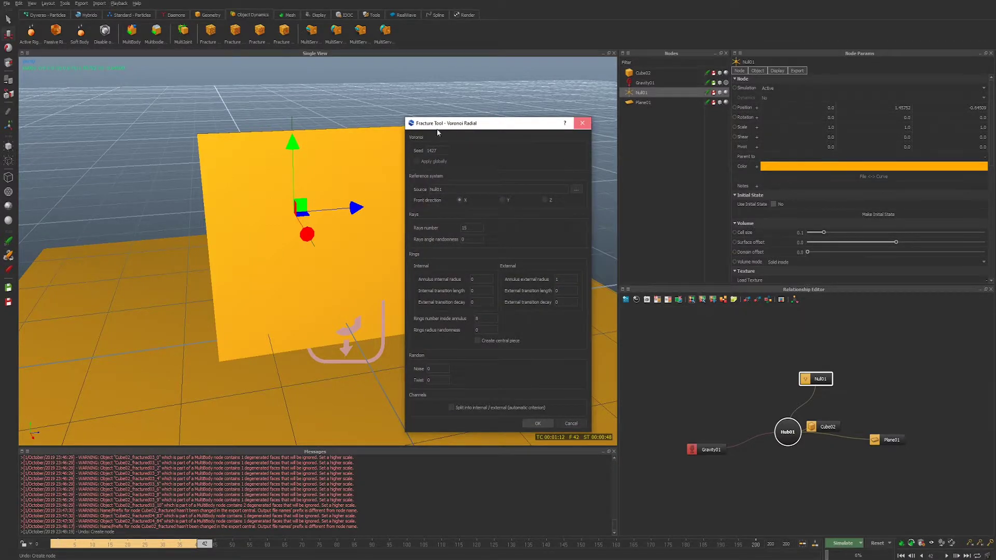
click(278, 28)
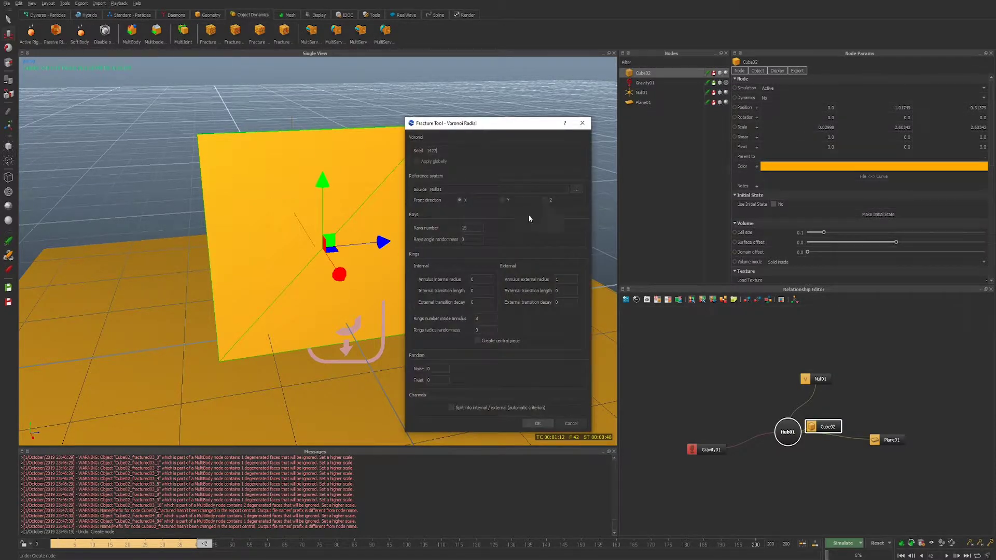
double_click(475, 229)
text(32)
key(Tab)
key(shift+Left)
text(5)
click(534, 424)
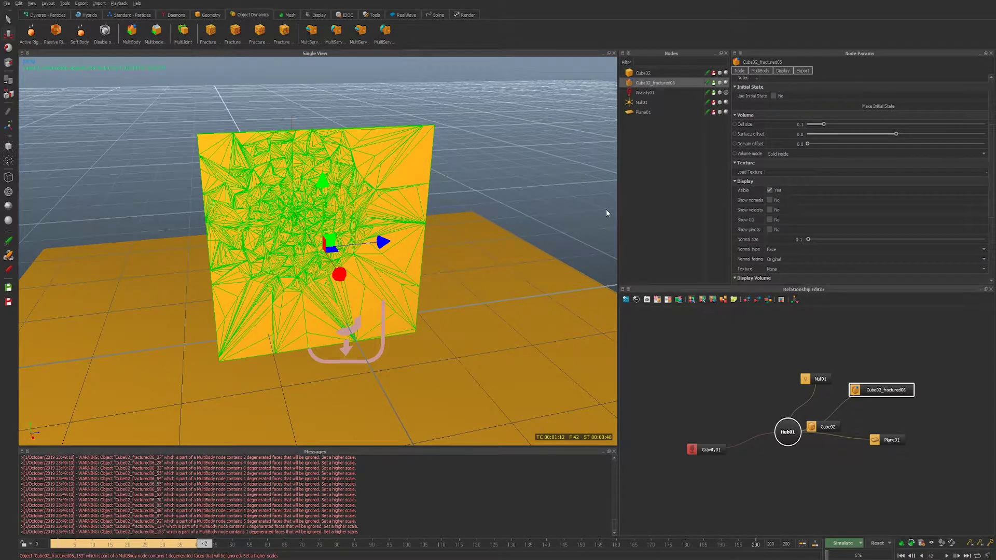
Undo that fracture and redo the radial fracture of Cube02 with noise 0.1, twist 0.1 and rays angle randomness 0.25.
key(ctrl+z)
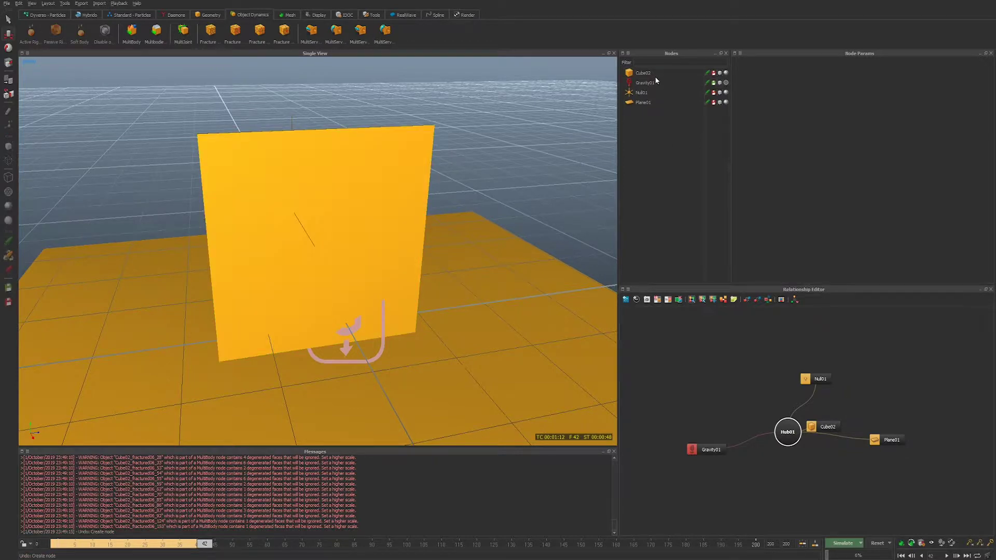
click(643, 73)
click(284, 31)
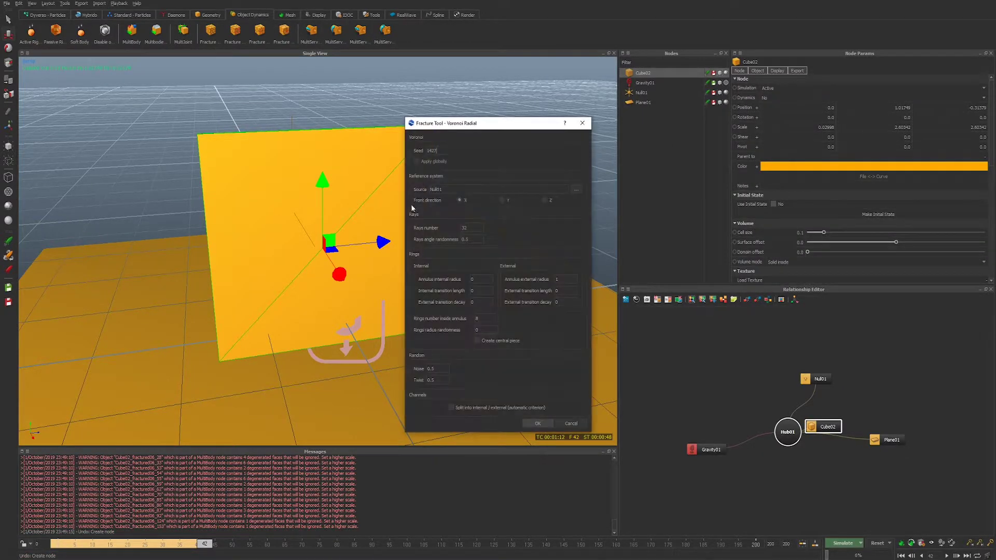
double_click(439, 370)
text(.1)
key(Tab)
text(.1)
double_click(476, 237)
text(.25)
click(538, 424)
alt+drag(372, 261, 393, 264)
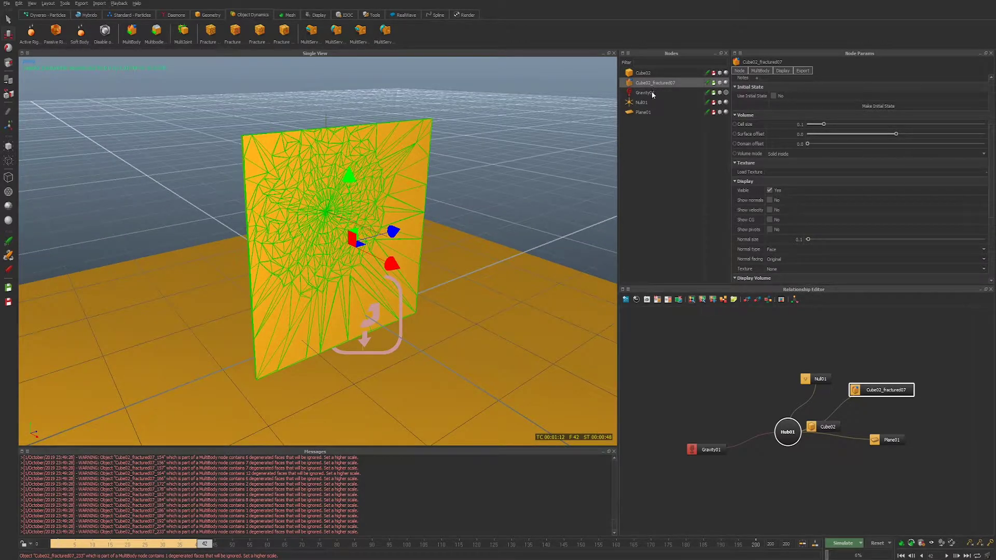
Delete Null01 and the original Cube02, and select the remaining fractured panel.
click(641, 103)
key(Delete)
click(643, 72)
key(Delete)
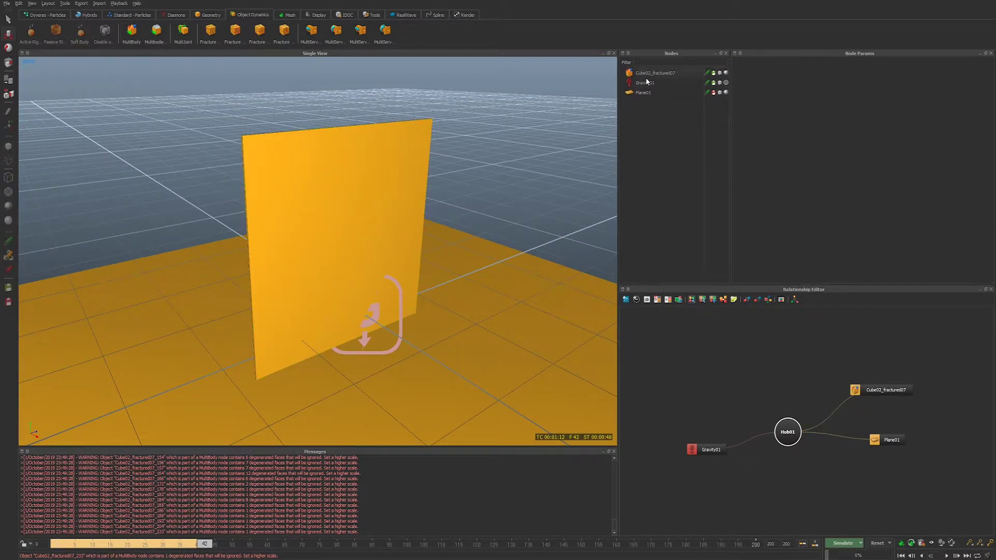
click(646, 74)
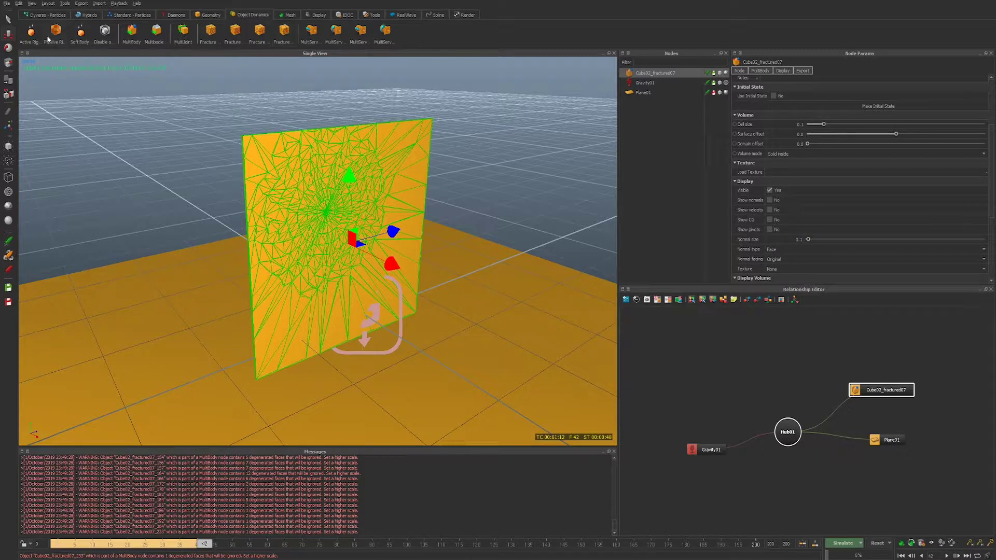
Make the radially fractured panel an active rigid body and simulate it from frame 0.
click(32, 32)
alt+drag(399, 251, 398, 259)
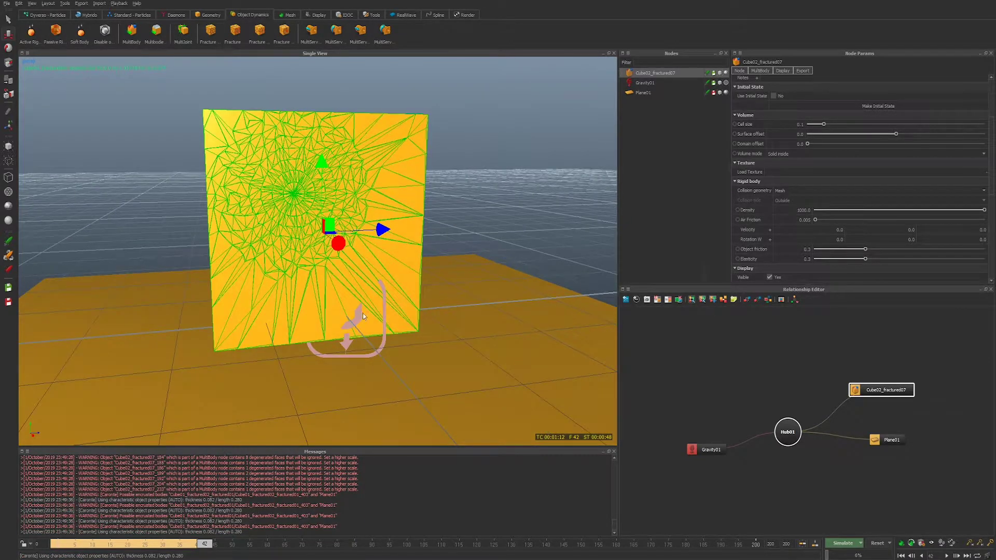
key(alt+r)
key(Return)
key(alt+a)
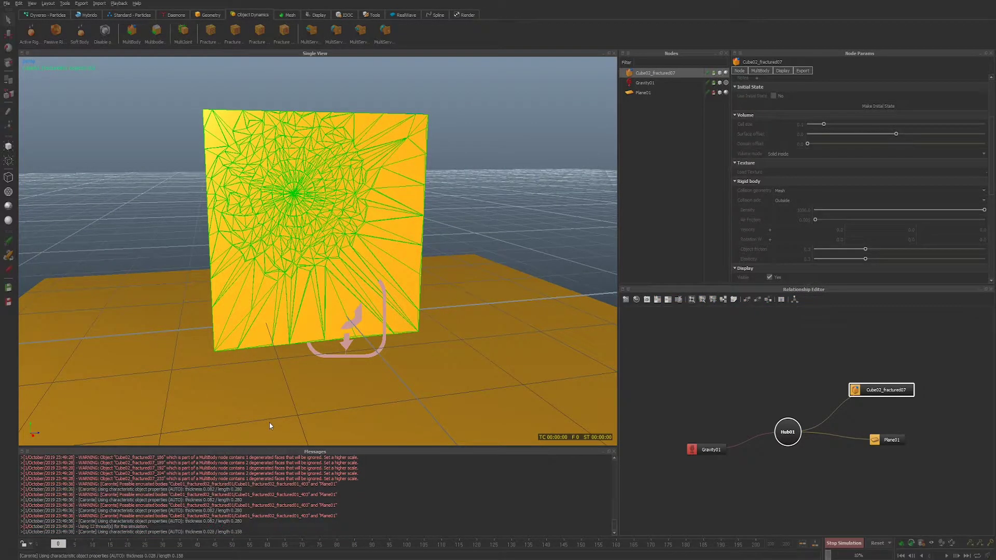
click(480, 182)
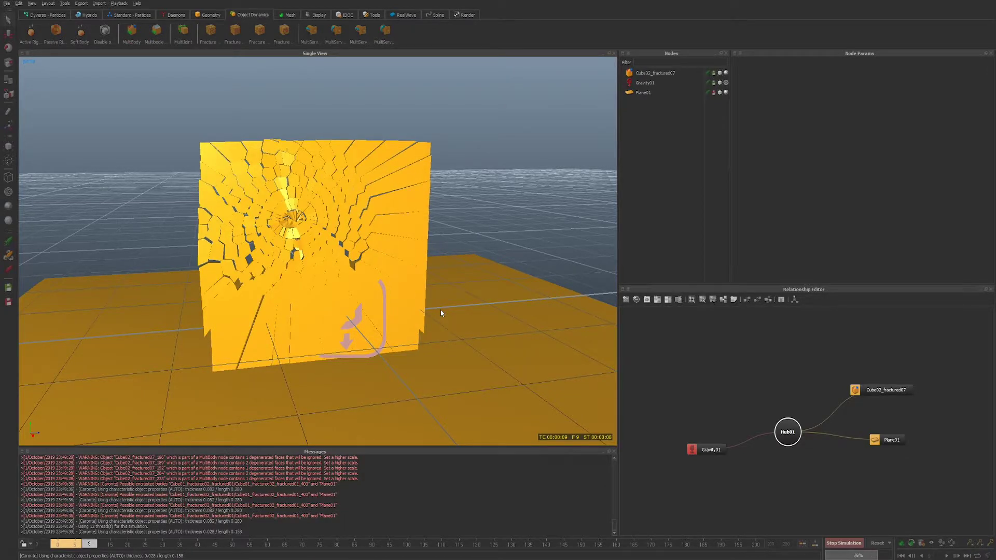
Stop the panel's simulation at about frame 10, reset it to frame 0, and select the fractured panel.
key(Escape)
alt+drag(433, 311, 334, 313)
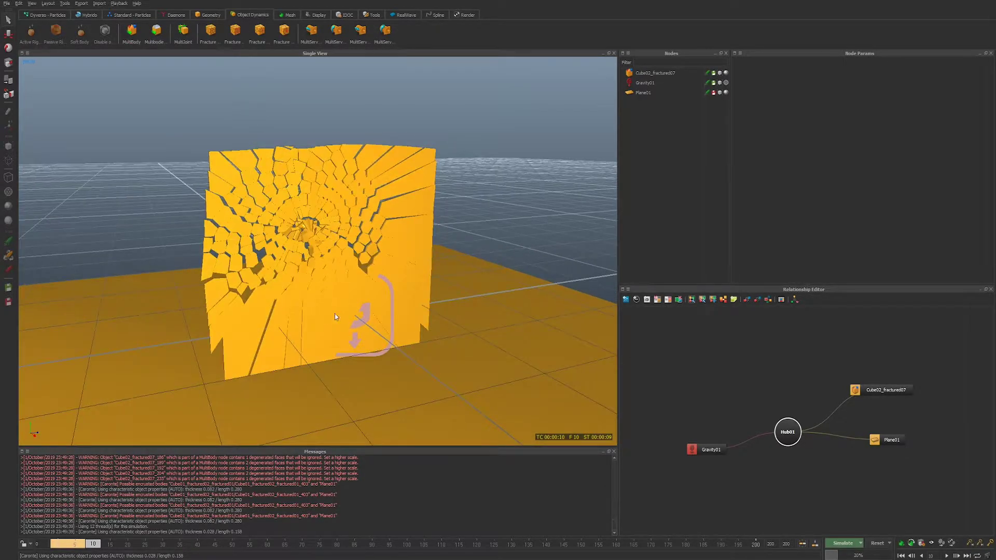
key(alt+r)
key(Return)
alt+drag(316, 274, 318, 245)
click(332, 215)
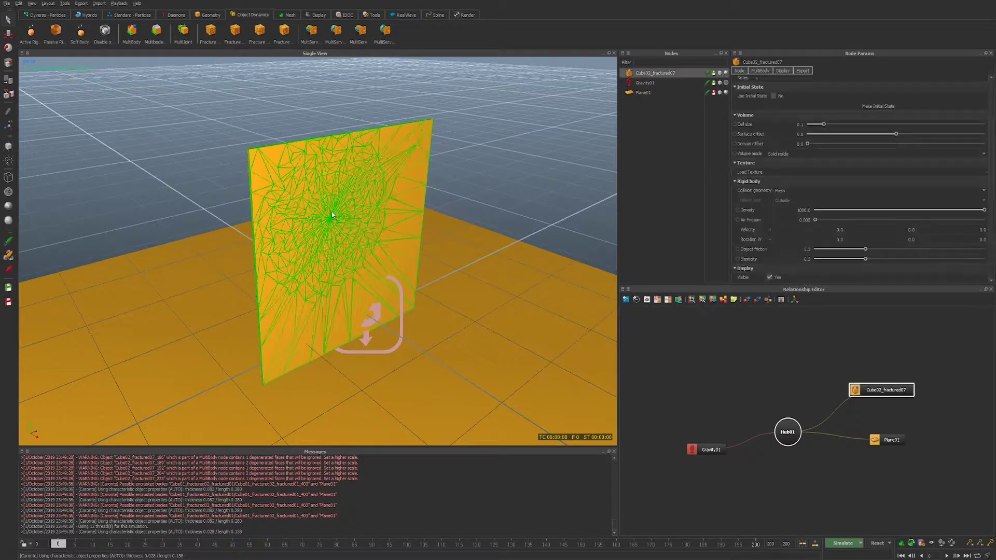
Add a sphere, scale it to about 0.28, and place it at the fracture centre, about Y 1.47, Z -0.68.
click(208, 15)
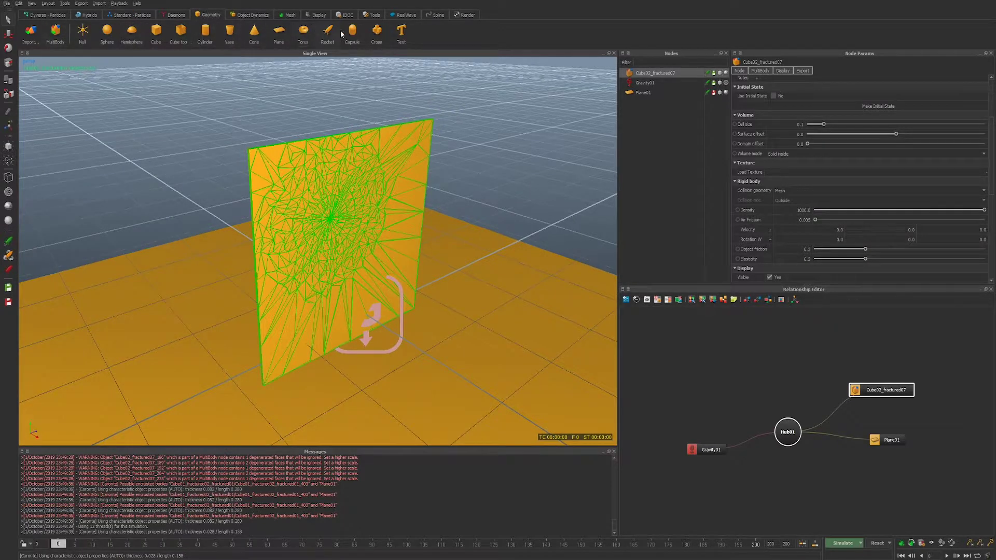
click(107, 32)
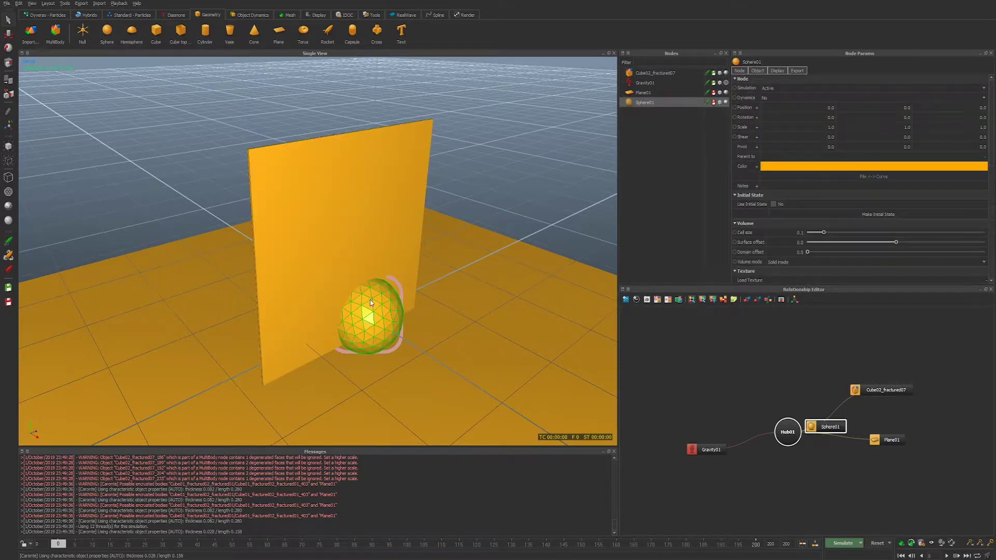
key(w)
alt+drag(402, 313, 269, 251)
key(r)
key(w)
click(293, 232)
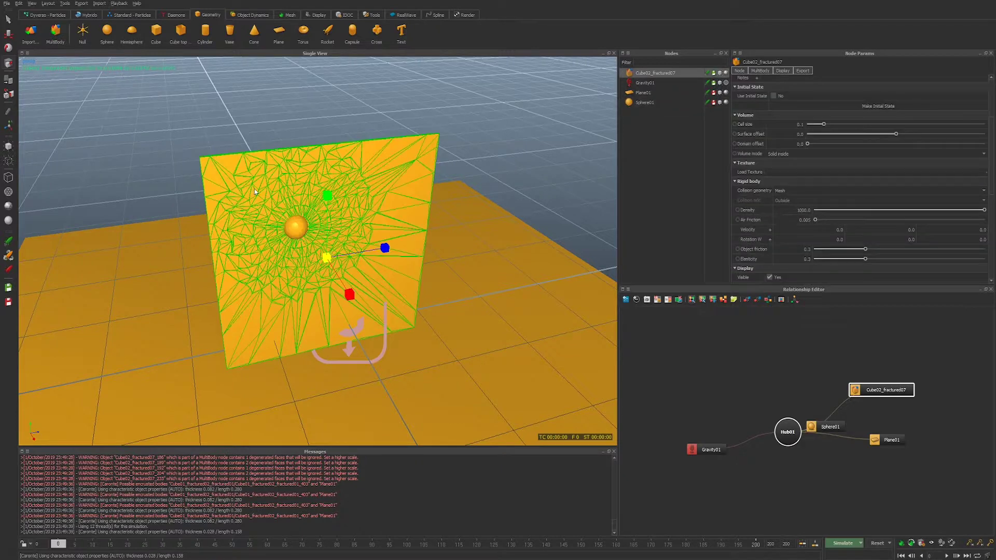
Scale the sphere down to about 0.187 and move it in front of the panel, at about X 0.83, Z -0.63.
click(294, 231)
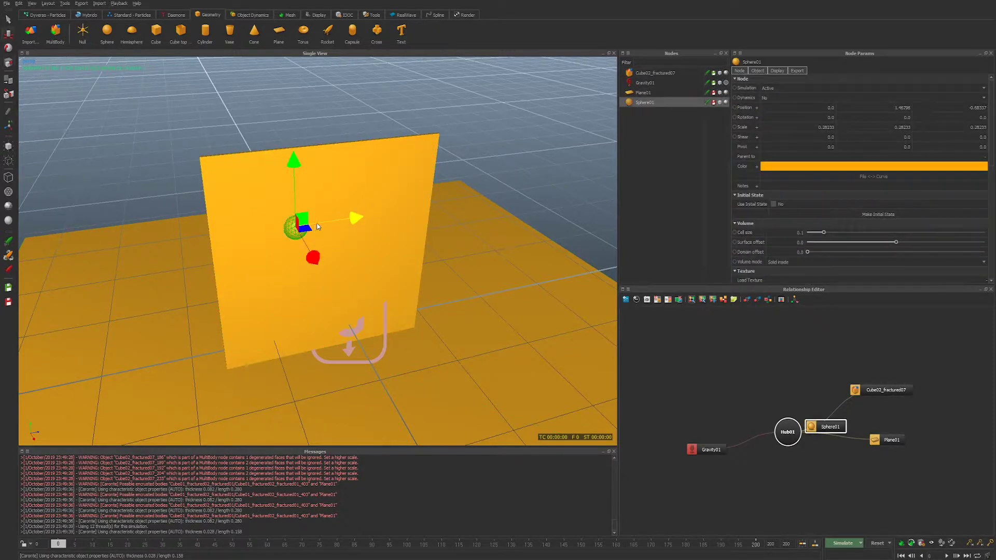
key(r)
mouse_move(300, 227)
mouse_down()
mouse_move(287, 235)
mouse_move(298, 246)
mouse_up()
scroll(312, 248, up, 4)
alt+middle_drag(395, 253, 305, 289)
scroll(305, 289, down, 3)
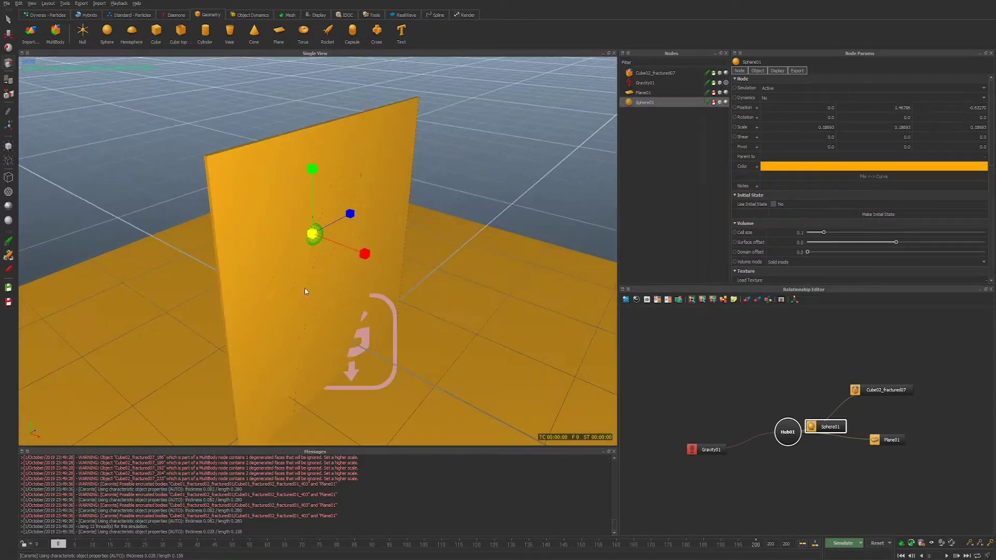
key(w)
drag(362, 255, 456, 318)
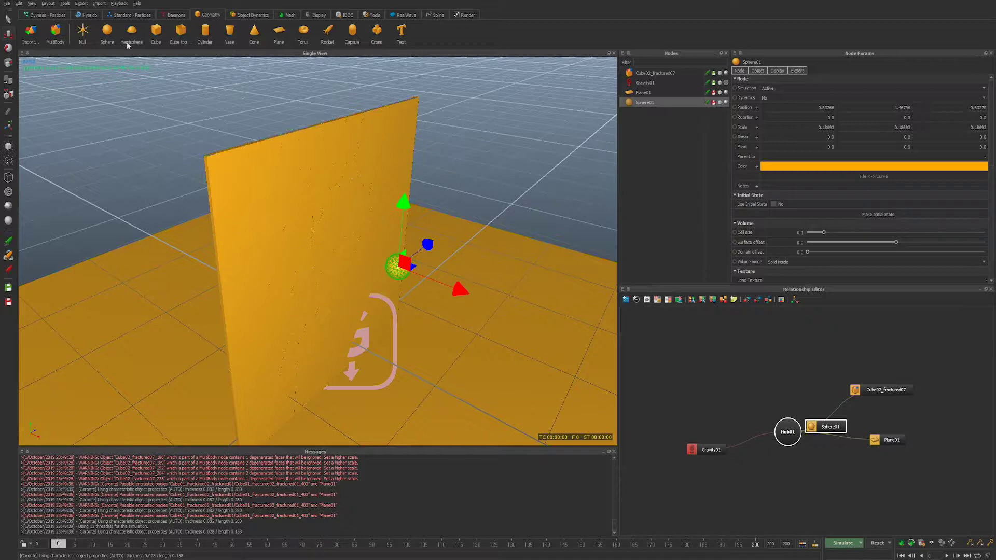
Make the sphere an active rigid body with an X velocity of -25, and save the scene.
click(247, 14)
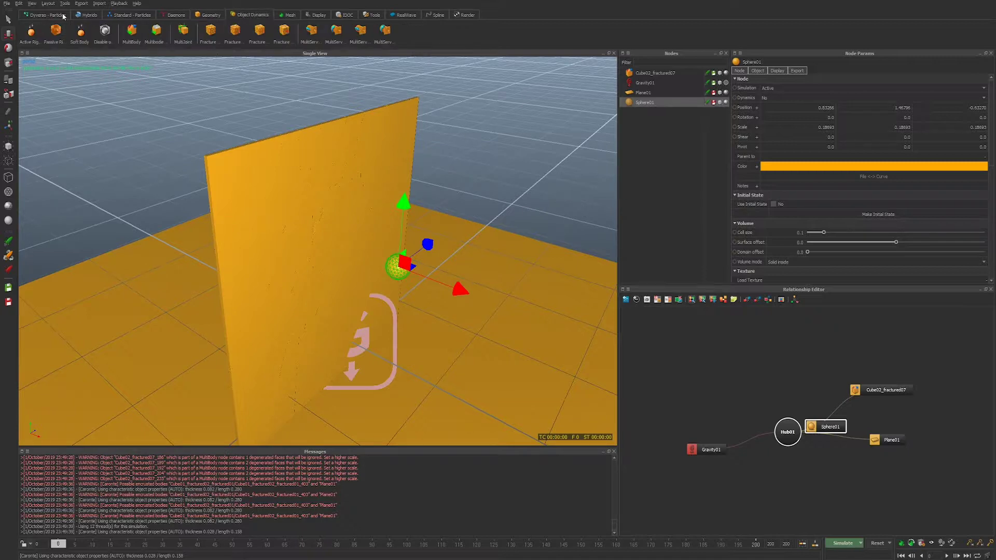
click(31, 31)
scroll(783, 209, down, 5)
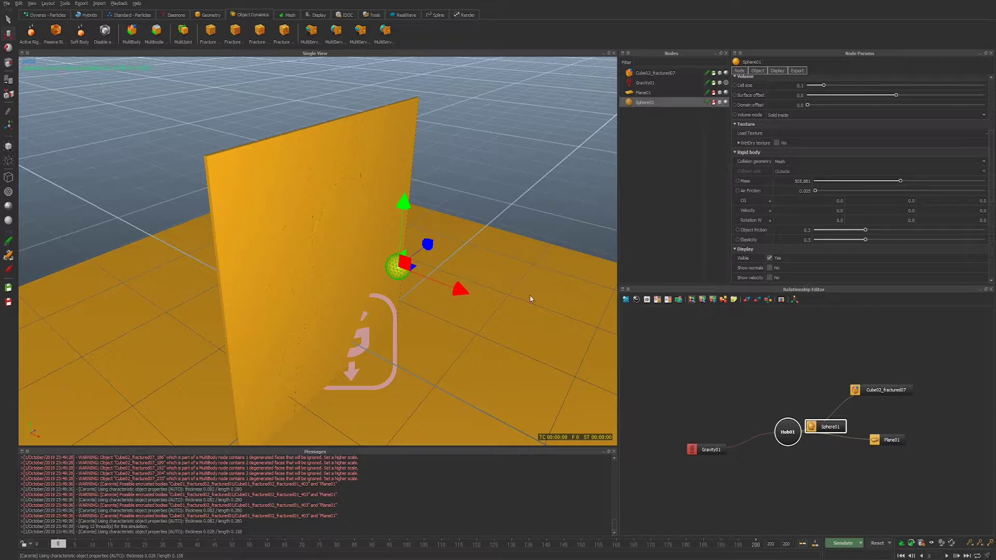
double_click(821, 210)
text(-)
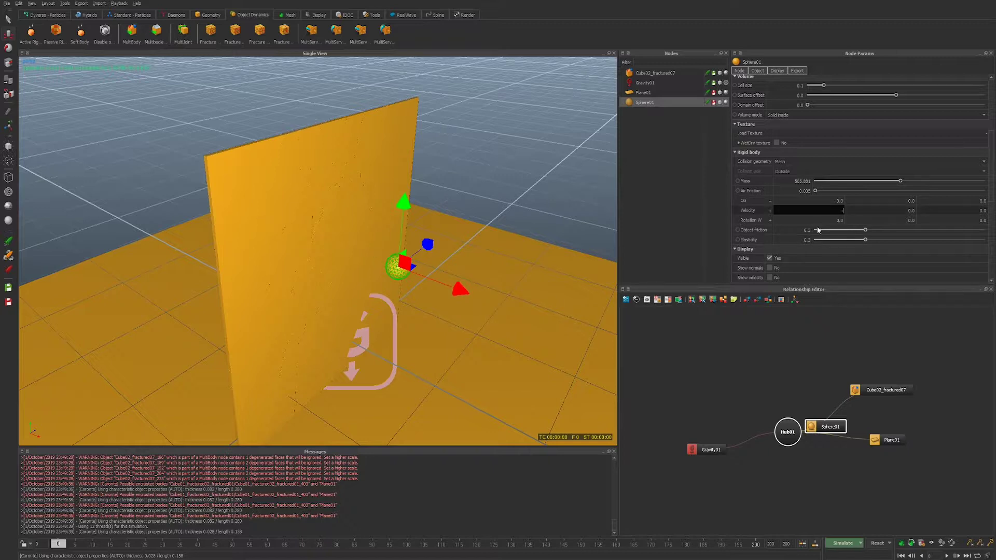
text(25)
key(Return)
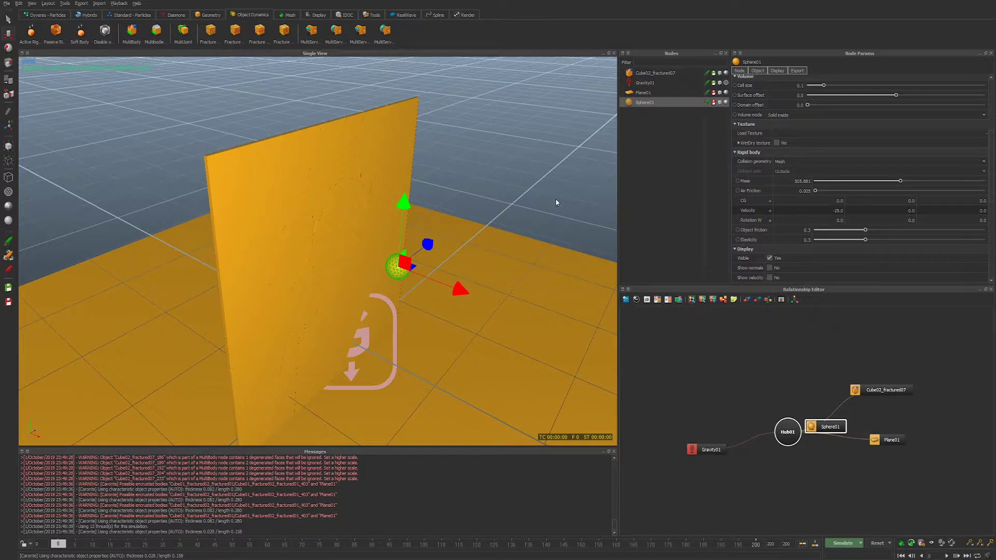
key(ctrl+s)
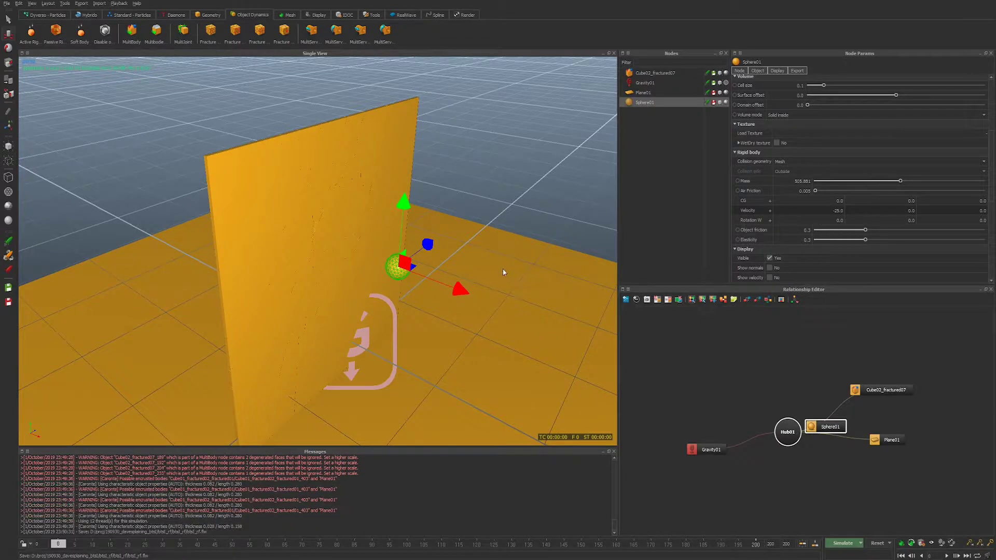
Change the sphere's X velocity to -10 and save the scene.
click(825, 210)
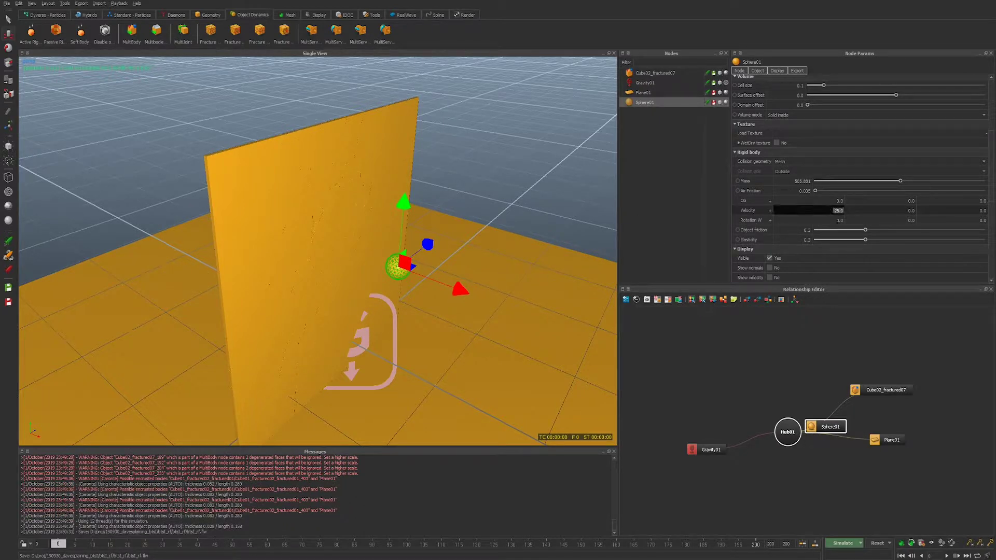
key(BackSpace)
text(-10)
key(Return)
key(ctrl+s)
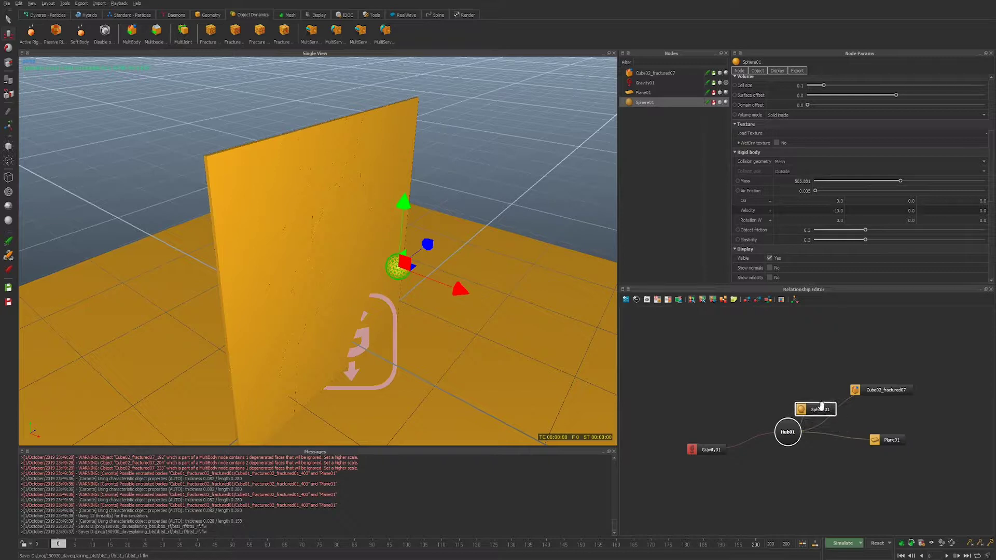
Move the Sphere01 node clear of Hub01 in the relationship graph.
drag(830, 426, 773, 390)
right_click(692, 346)
click(671, 325)
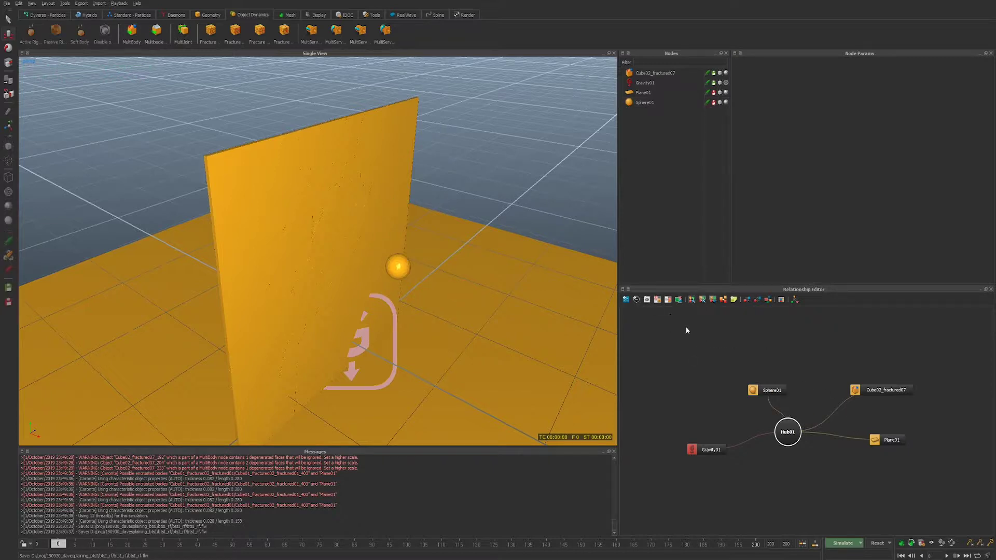
right_click(686, 333)
click(681, 331)
key(Tab)
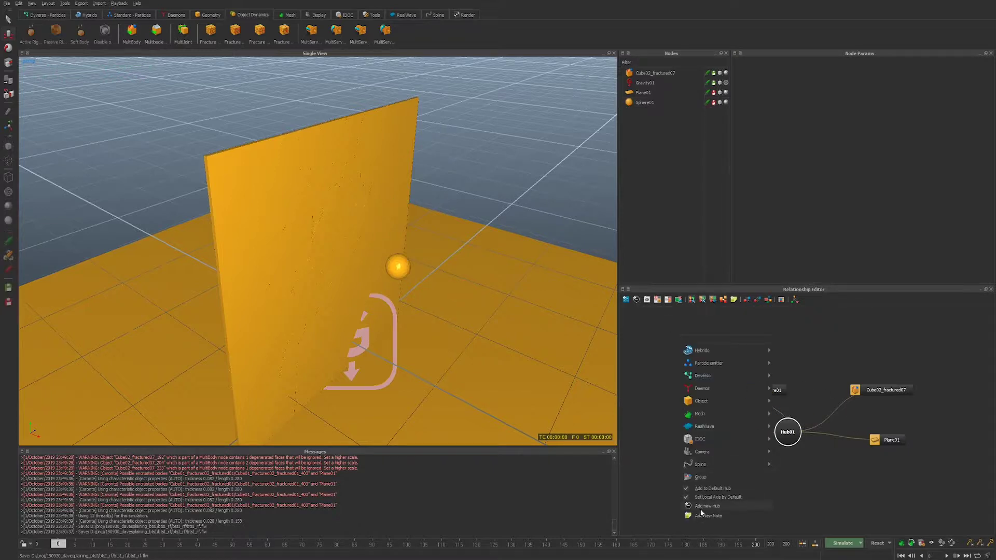
click(792, 343)
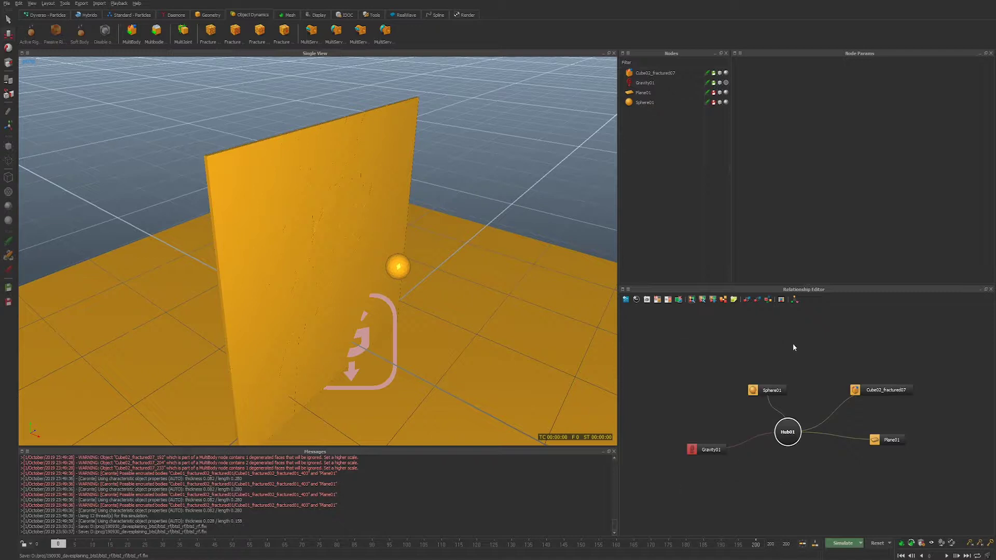
click(767, 397)
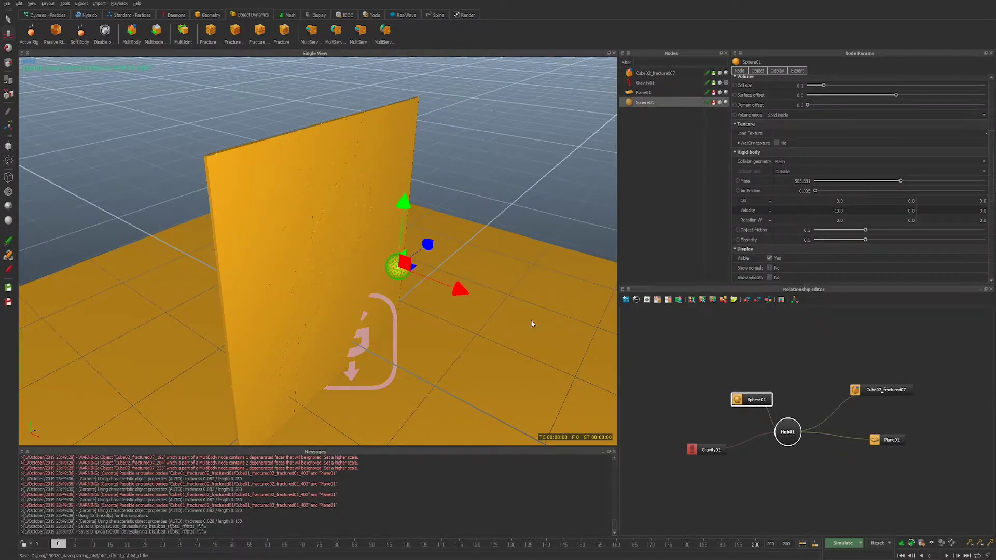
Simulate the sphere hitting the fractured panel to about frame 9 and inspect the broken pieces.
alt+drag(531, 327, 462, 342)
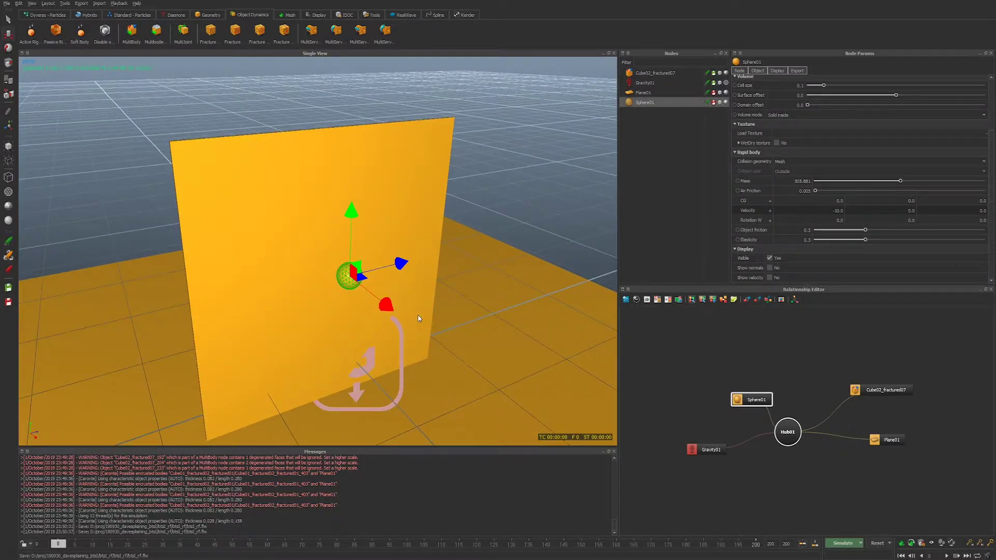
key(ctrl+alt+s)
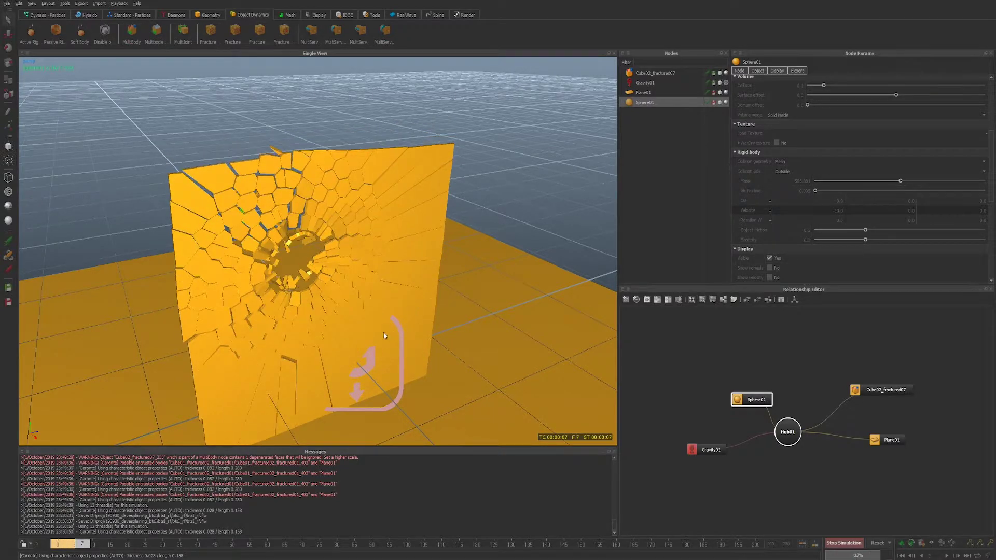
alt+drag(384, 332, 319, 293)
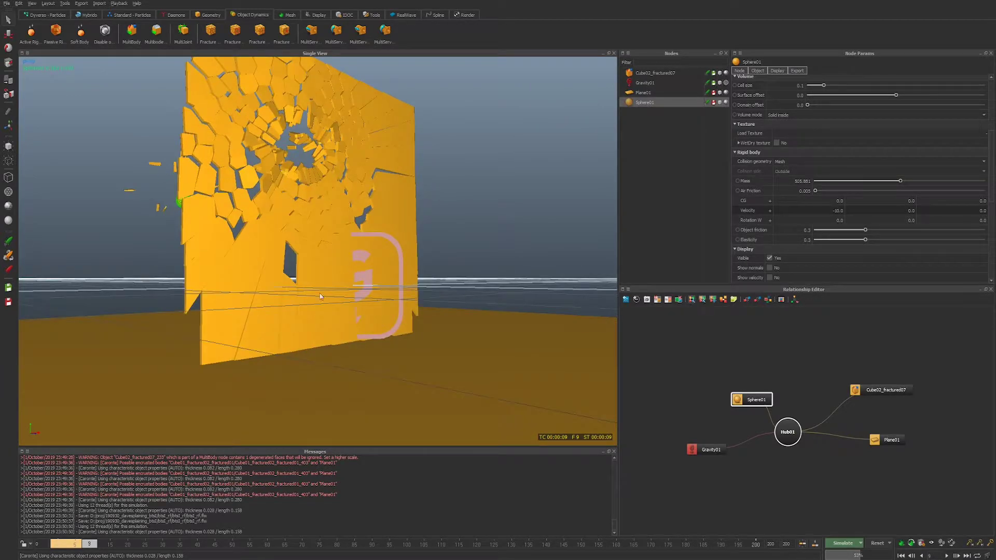
alt+drag(291, 385, 250, 395)
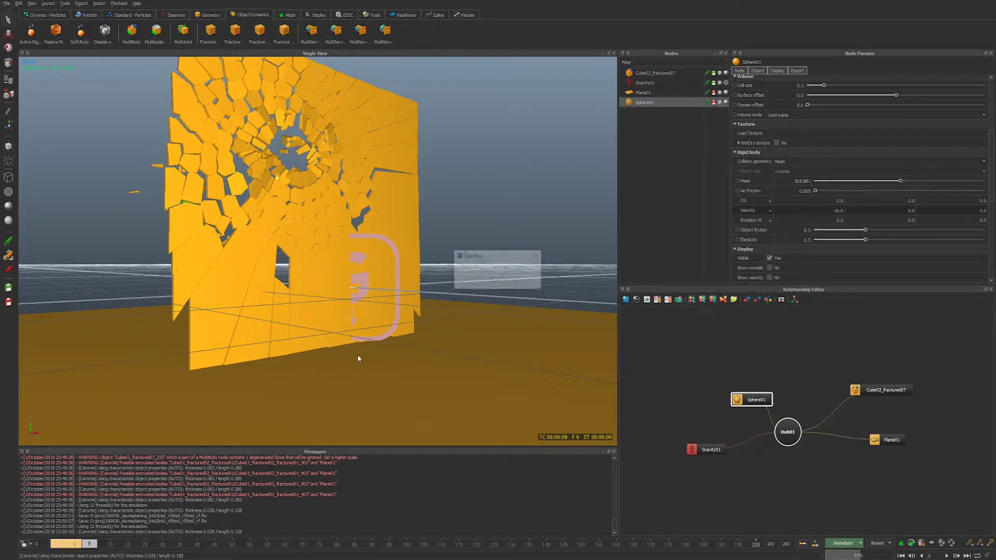
Reset the impact simulation to frame 0 and show the fractured panel's node parameters.
key(ctrl+r)
alt+drag(344, 236, 376, 316)
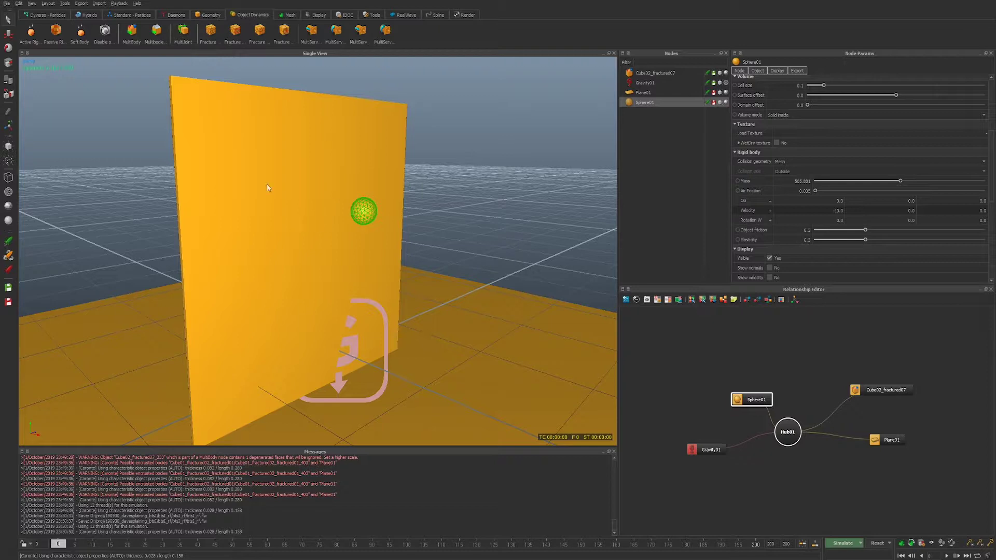
click(280, 130)
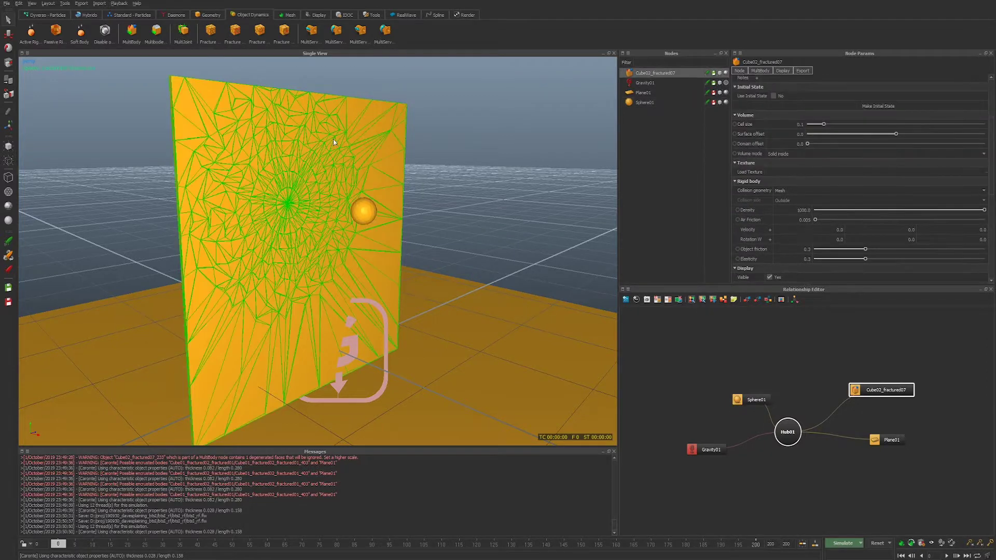
scroll(747, 145, up, 3)
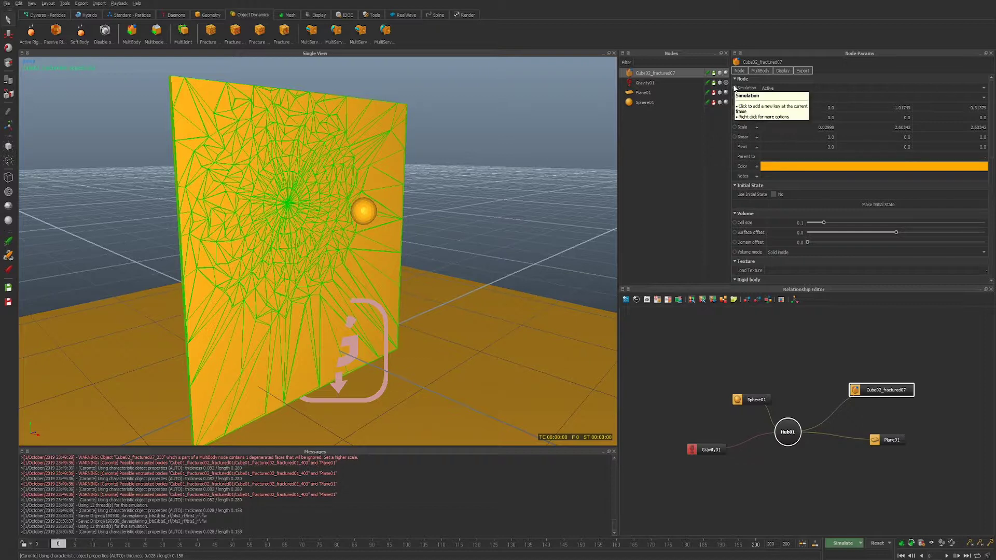
Simulate the impact to about frame 60 and compare frames 2 and 3 to locate the moment of contact.
click(842, 543)
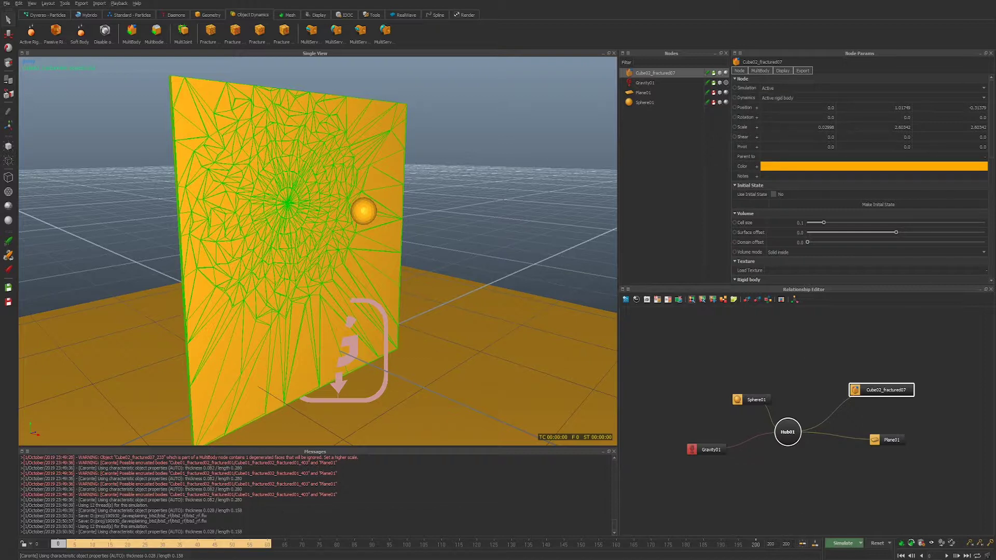
click(67, 551)
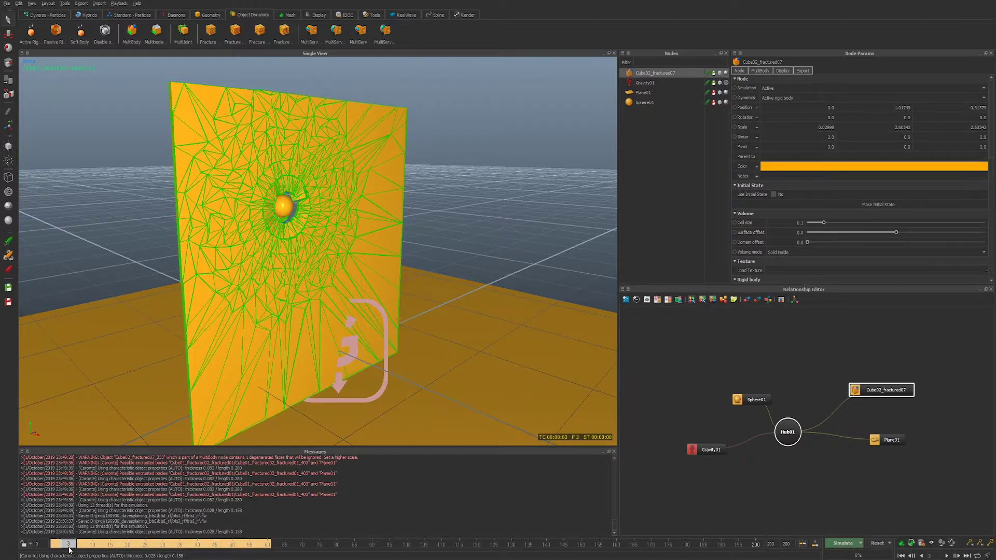
click(68, 549)
click(66, 551)
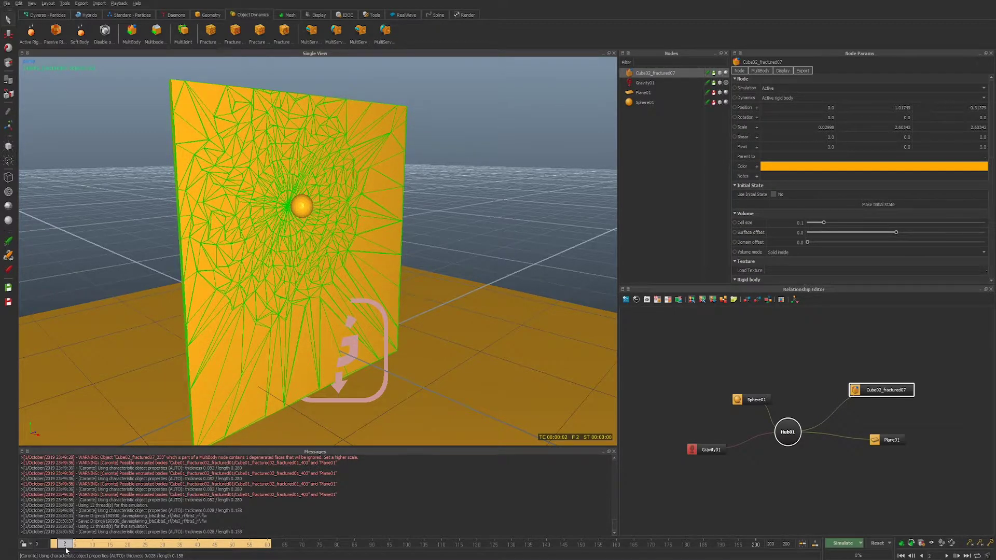
click(68, 550)
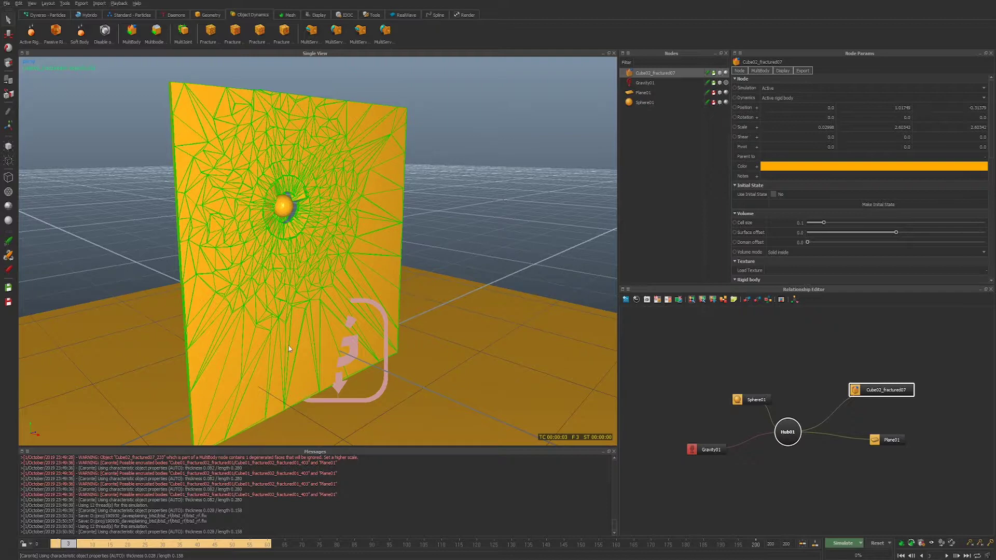
click(339, 358)
click(394, 126)
Key the fractured panel's Simulation state as Active at frame 3 and Inactive at frame 2.
click(735, 88)
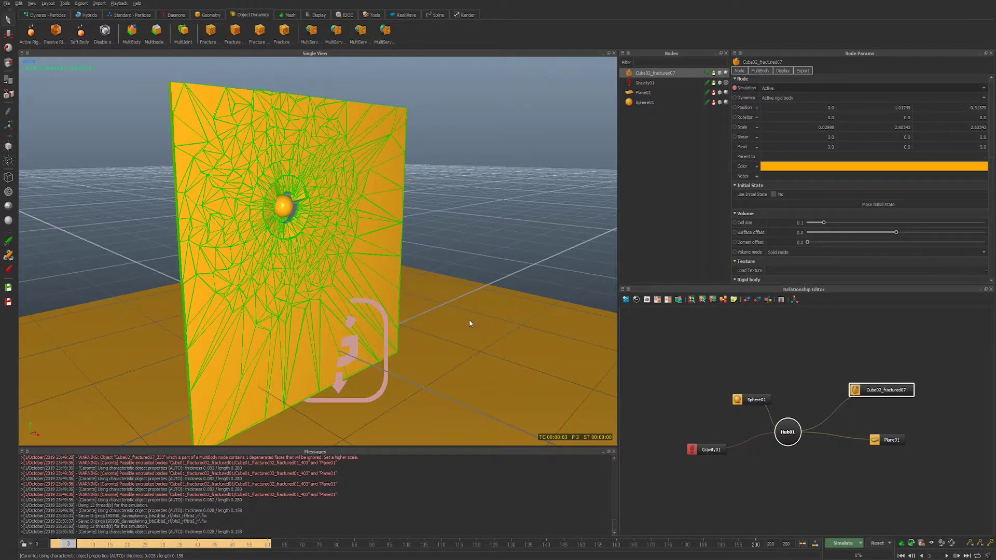
click(913, 555)
click(768, 88)
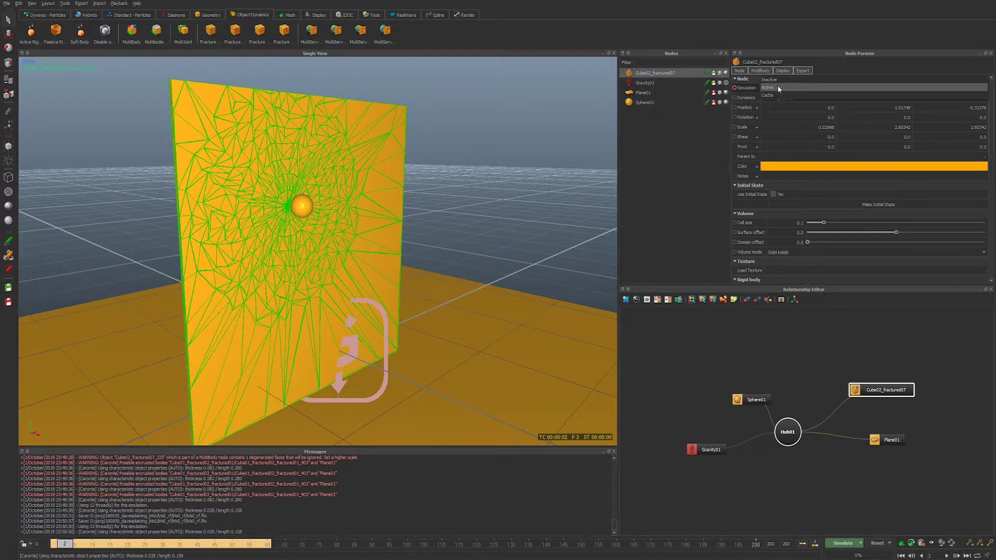
click(758, 81)
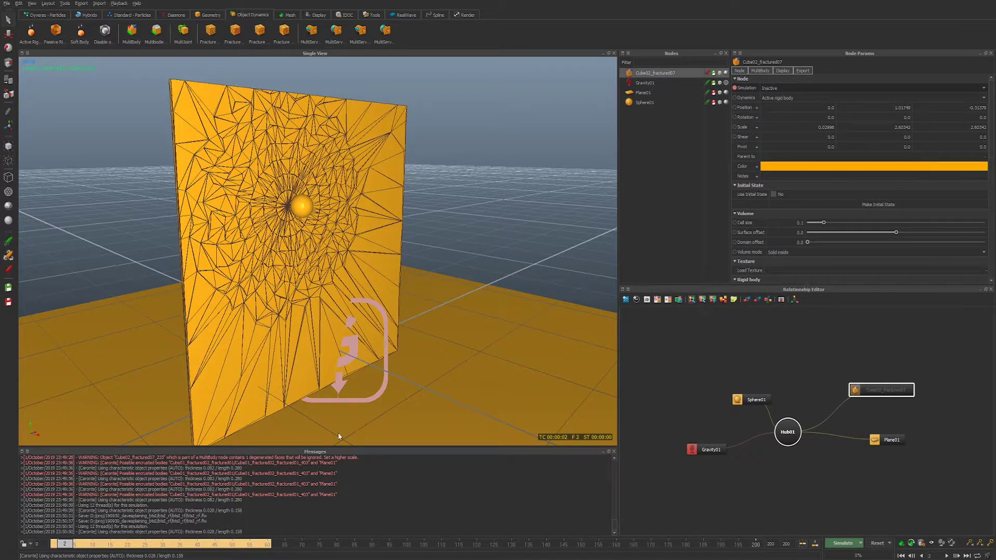
Reset the simulation to frame 0, simulate to about frame 6 and inspect how the keyed panel reacts to the sphere.
key(alt+r)
key(Return)
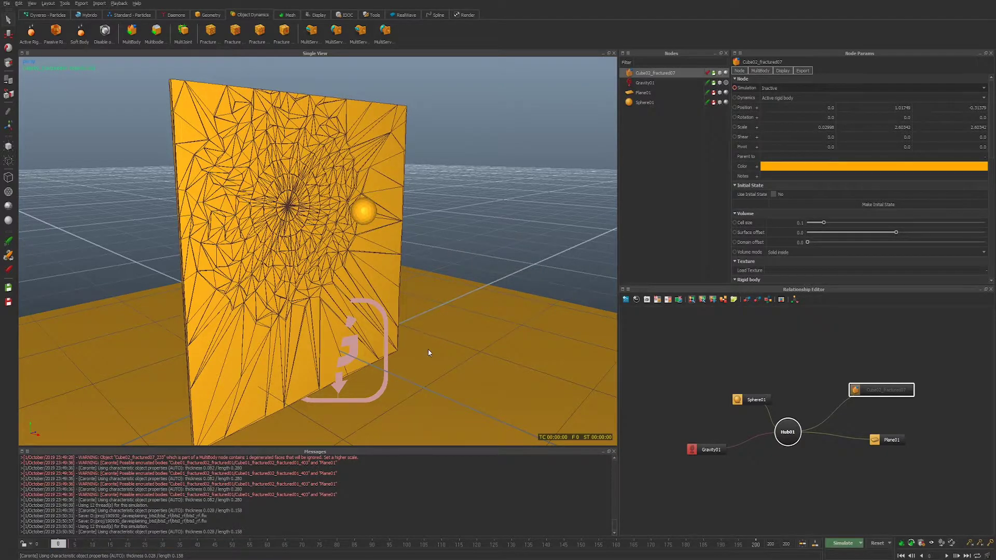
mouse_move(428, 352)
alt+mouse_down()
mouse_move(367, 344)
mouse_move(427, 342)
alt+mouse_up()
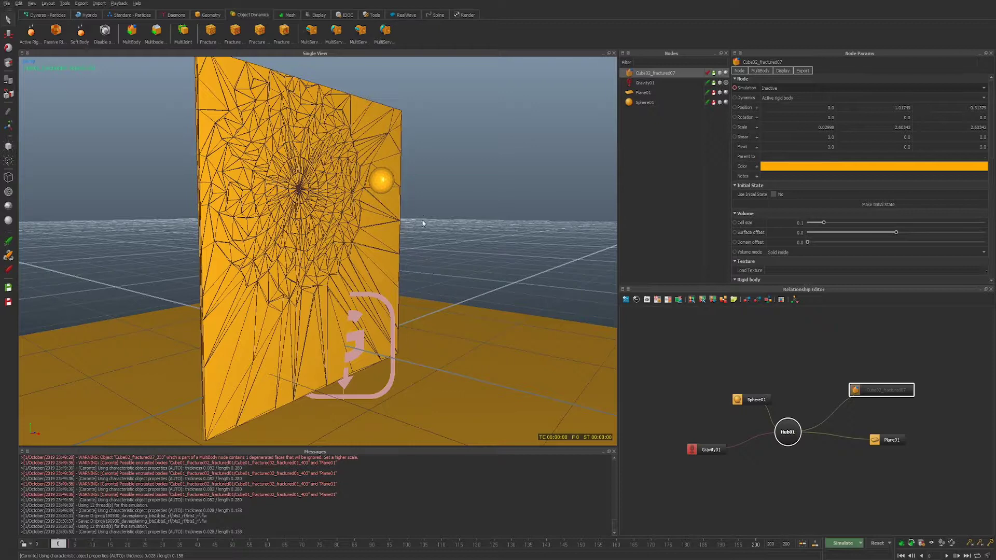
key(ctrl+a)
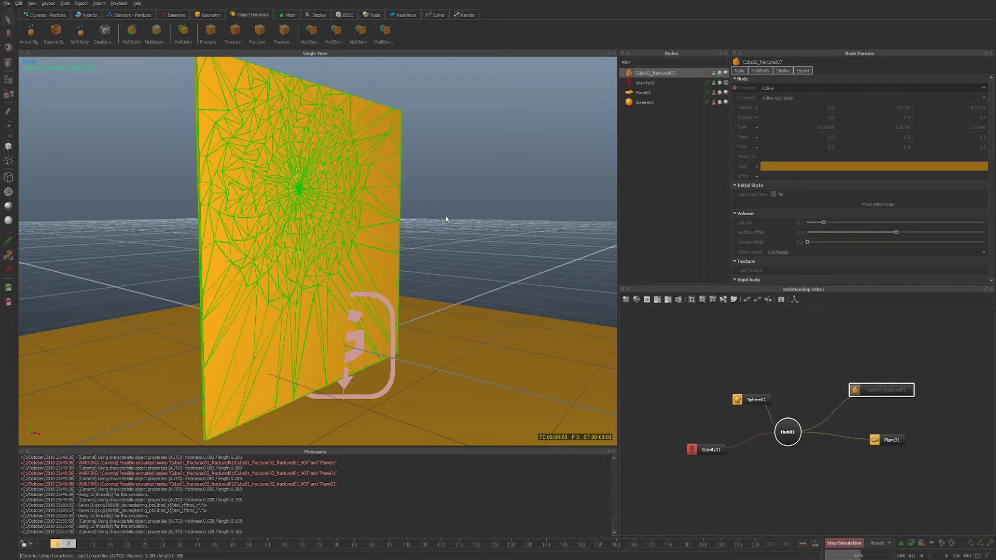
key(ctrl+a)
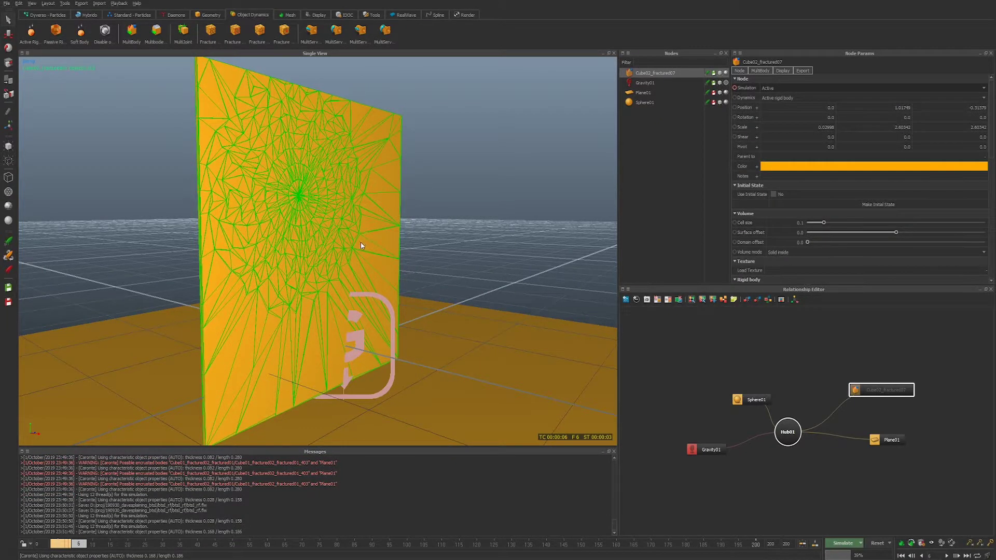
mouse_move(360, 241)
alt+mouse_down()
mouse_move(389, 245)
mouse_move(342, 240)
alt+mouse_up()
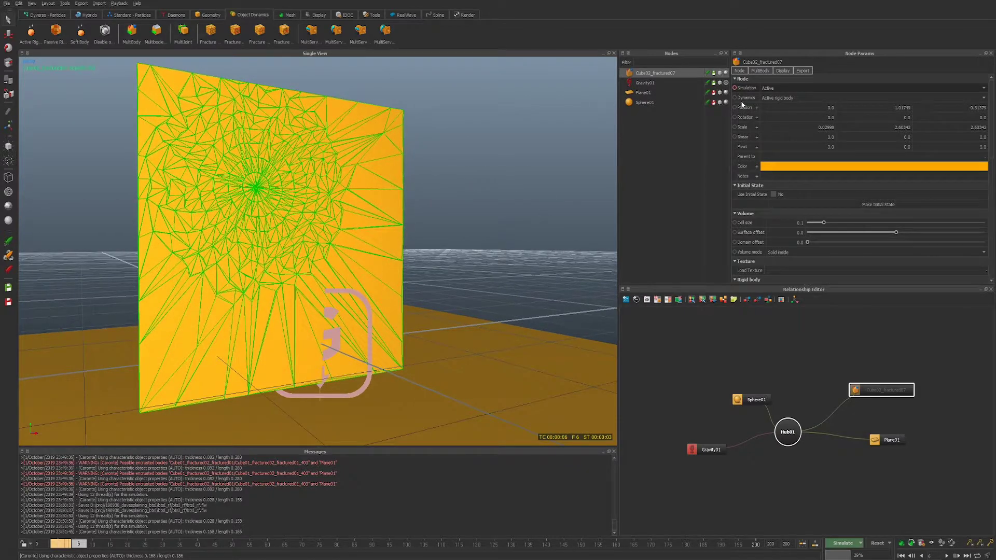
Open the Simulation parameter's animation curve of Cube02_fractured07 in the Curve Editor.
click(657, 81)
click(659, 74)
right_click(748, 88)
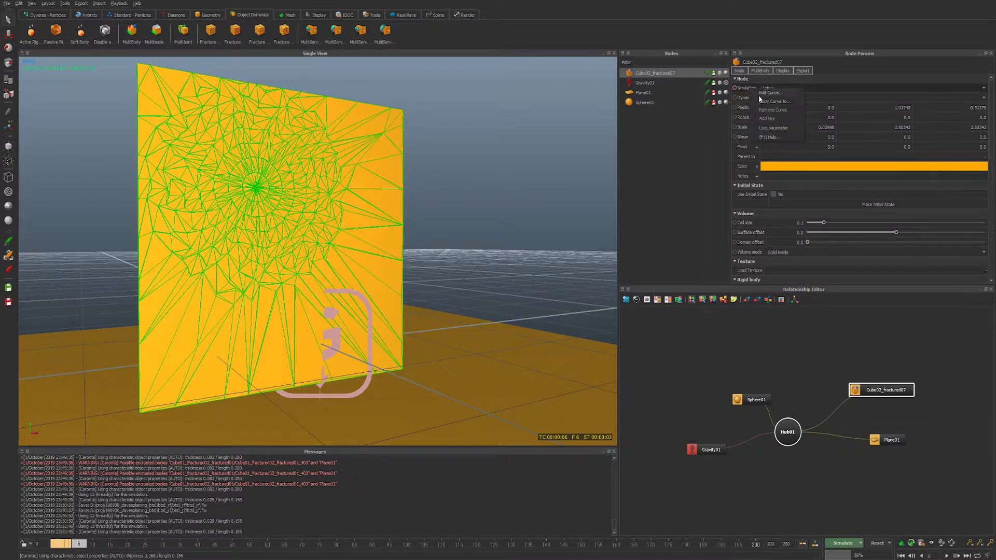
click(776, 92)
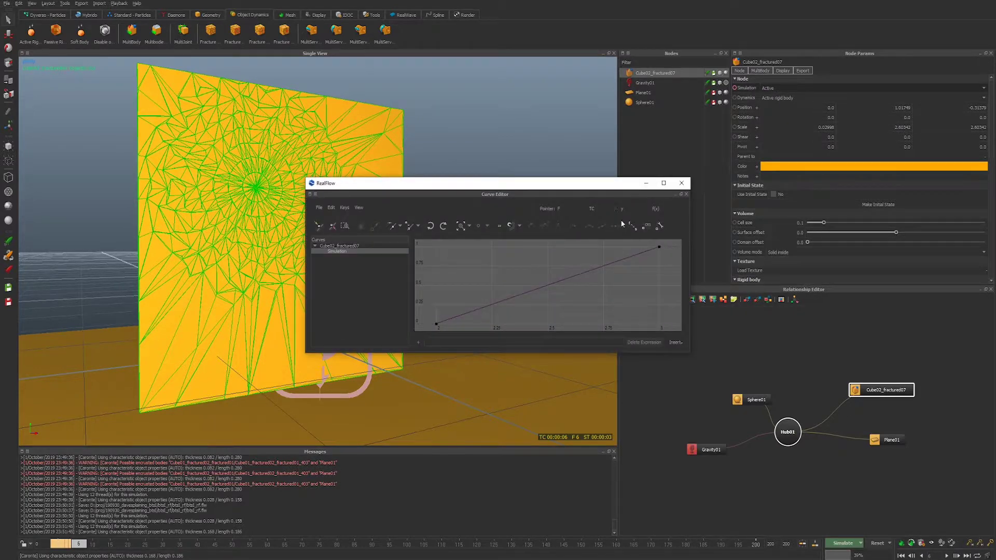
Shift both Simulation curve keys one frame earlier and save the scene.
drag(665, 240, 430, 327)
right_click(461, 318)
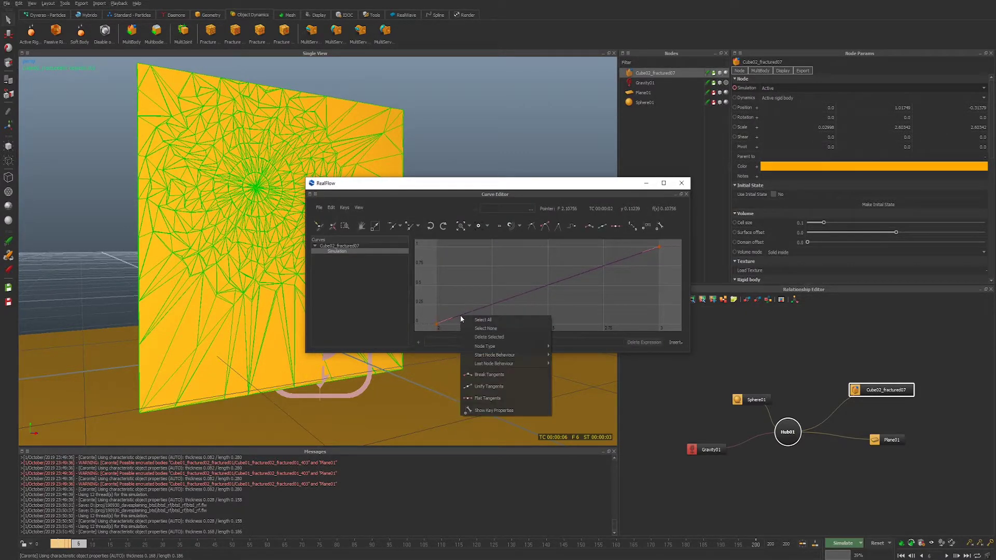
click(361, 227)
click(361, 227)
key(ctrl+a)
text(-)
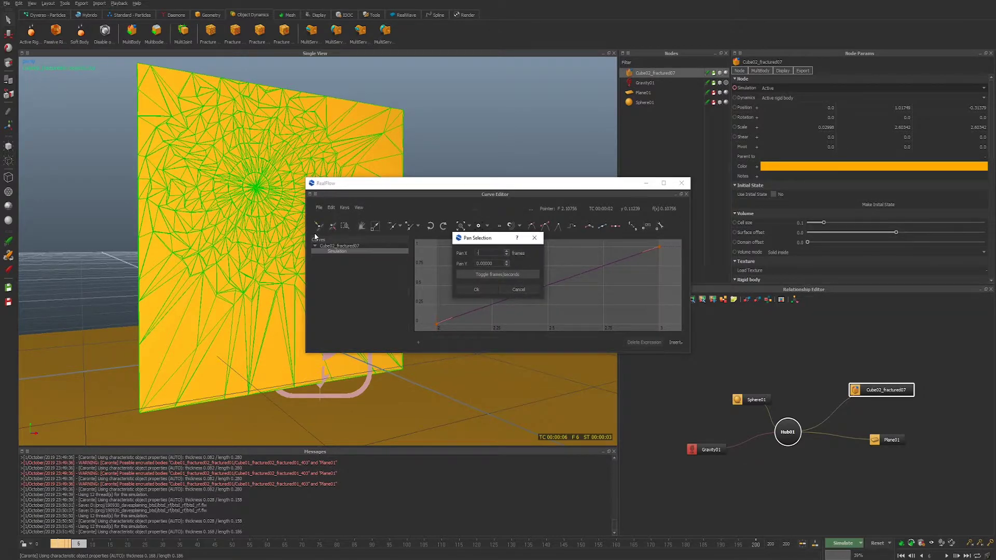
click(477, 289)
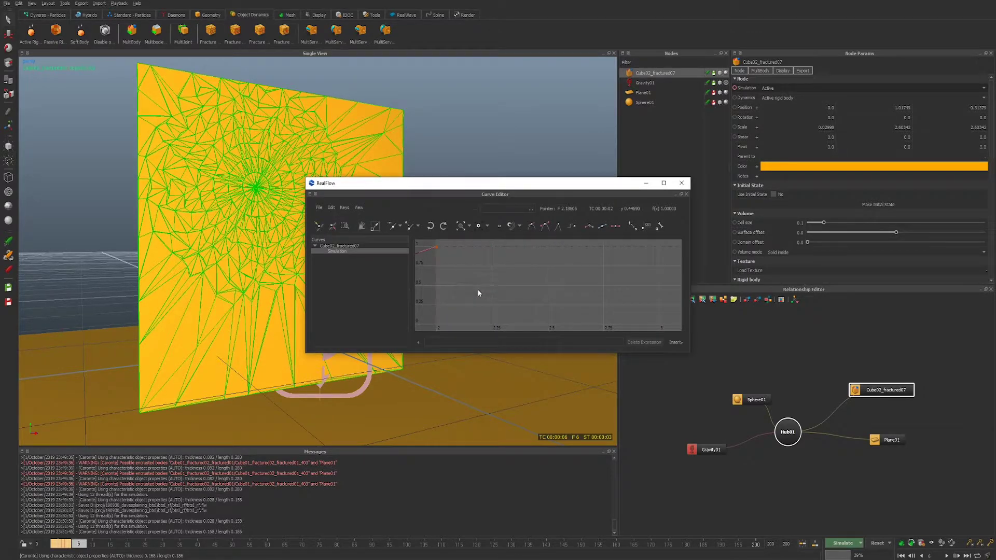
click(683, 182)
key(ctrl+s)
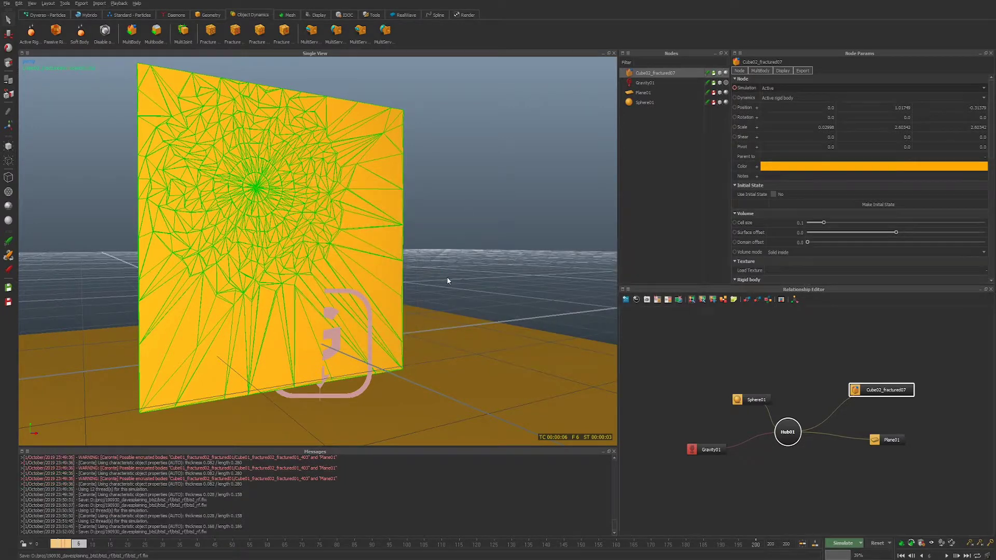
Reset to frame 0, simulate the sphere's impact to about frame 18 and inspect the shattered panel from several angles.
key(alt+r)
key(Return)
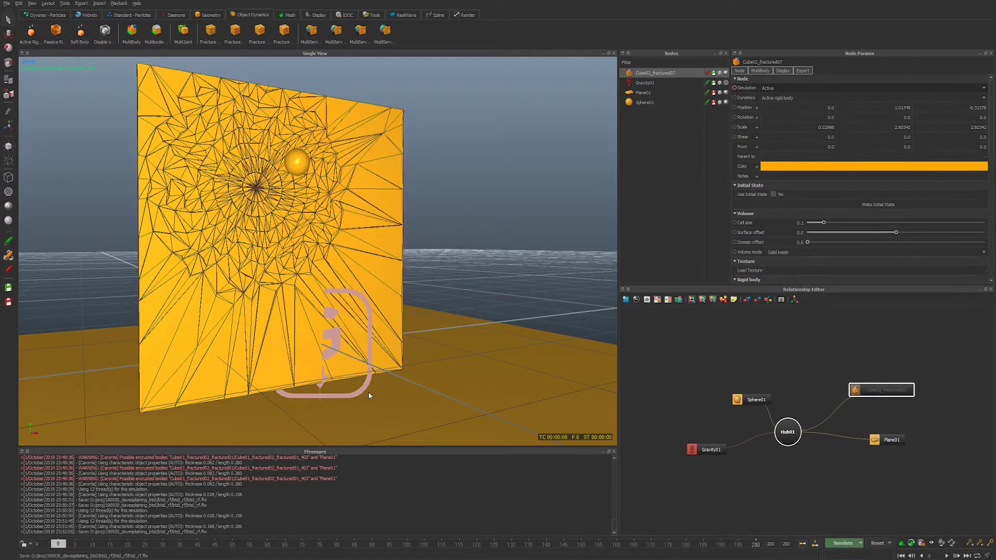
key(alt+a)
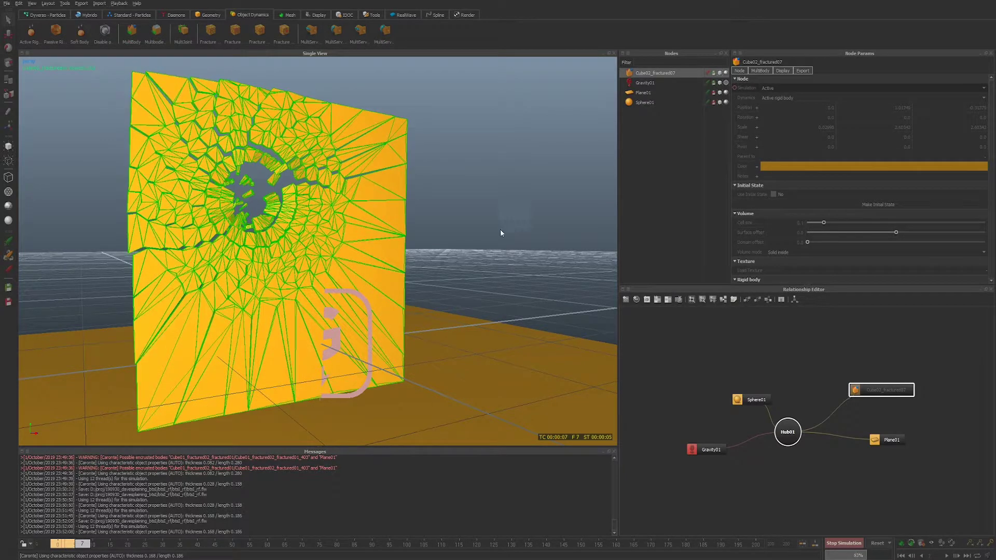
alt+drag(432, 309, 483, 315)
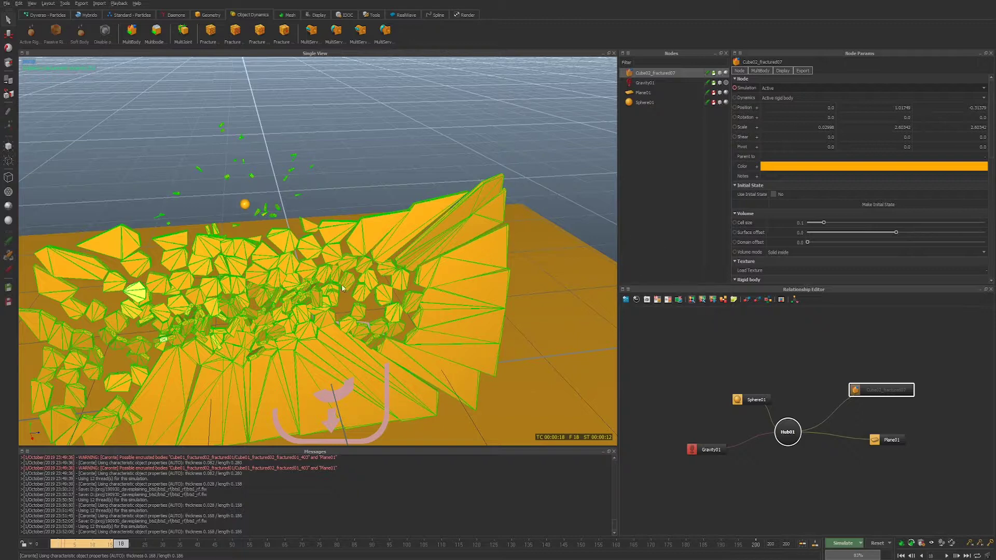
scroll(364, 228, down, 5)
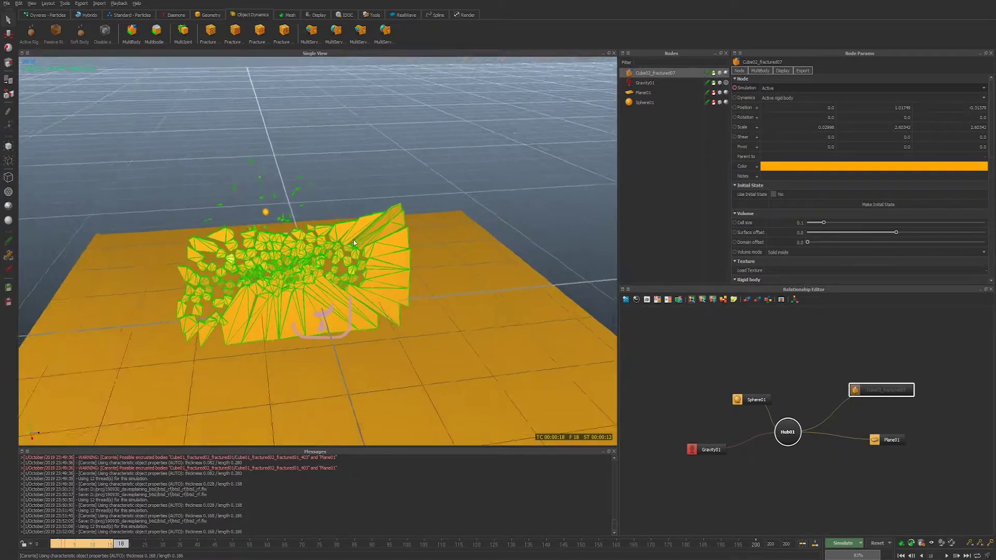
alt+drag(353, 240, 440, 110)
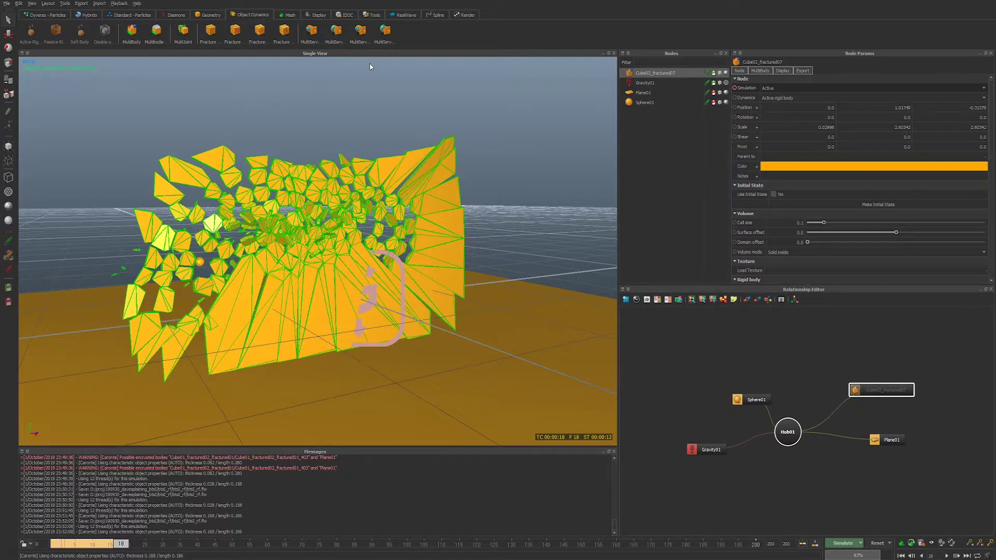
Move the Cube02_fractured07 node closer to Hub01 in the relationship graph and deselect the panel.
click(856, 362)
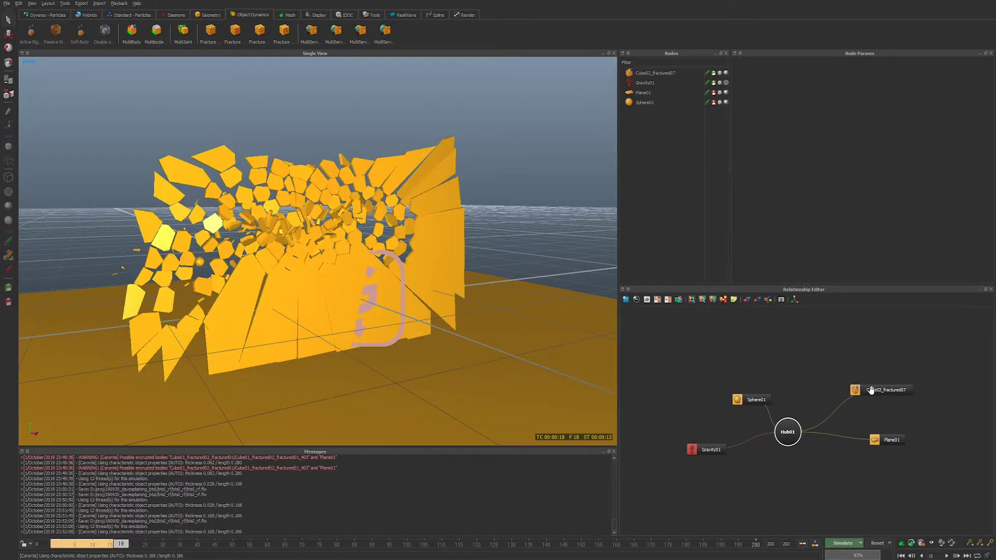
drag(866, 390, 840, 379)
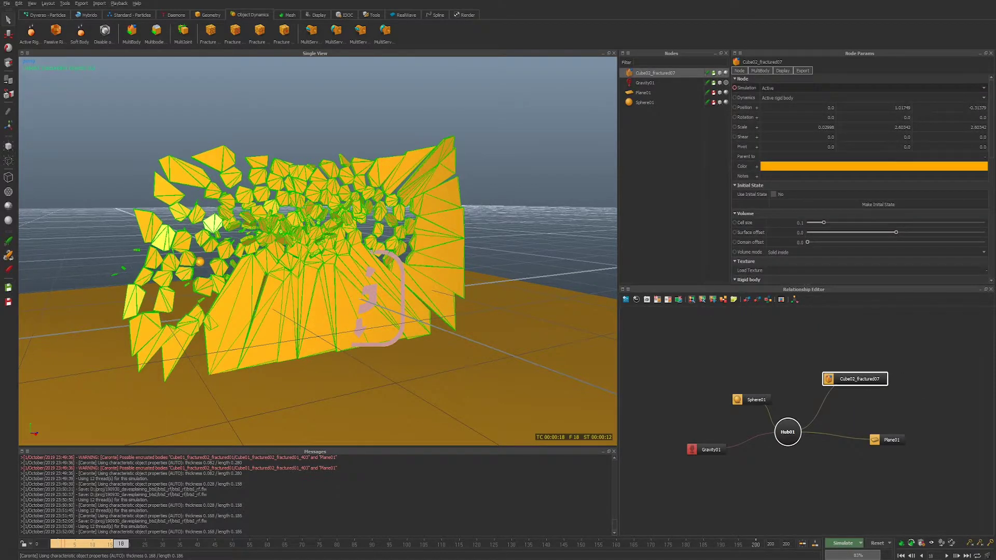
alt+drag(241, 275, 237, 236)
scroll(237, 237, down, 4)
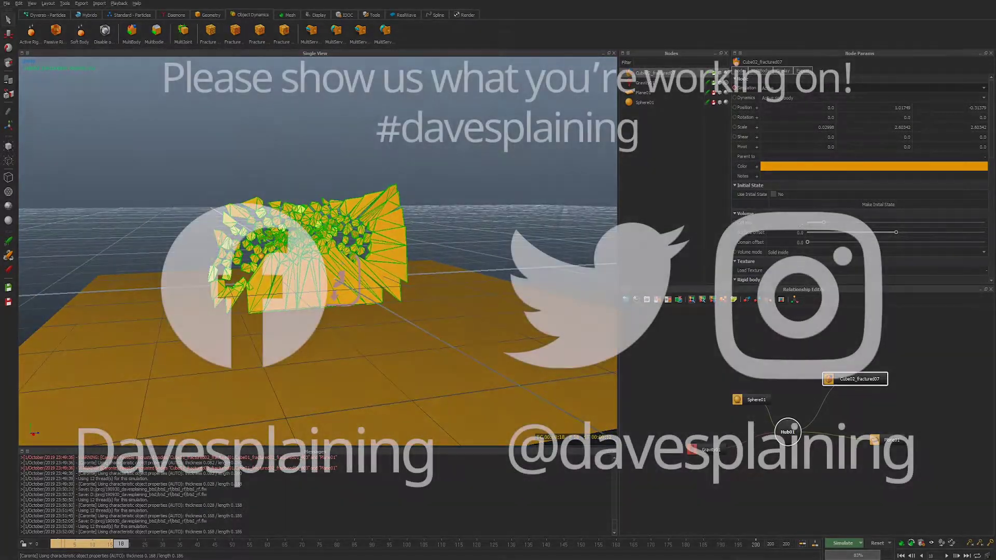
scroll(237, 237, up, 8)
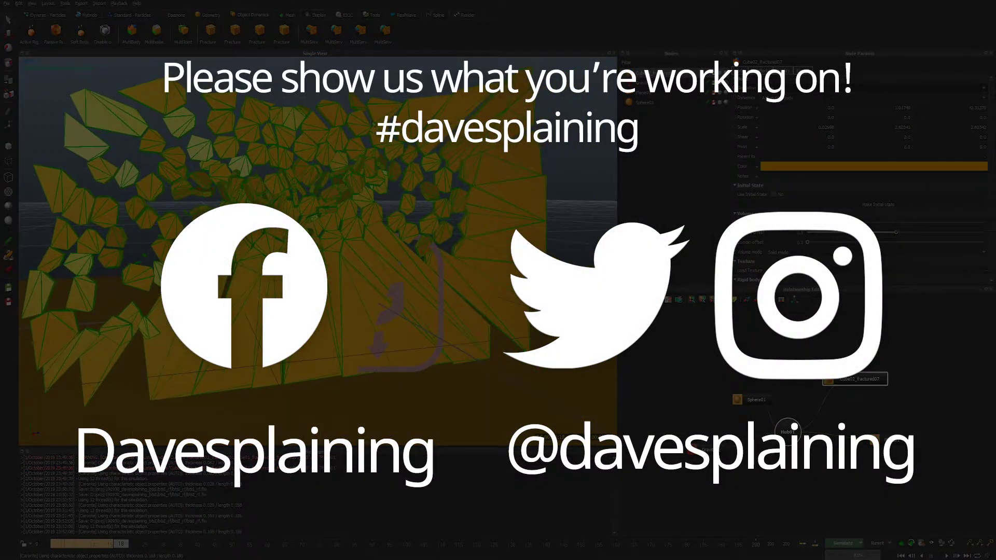
click(306, 104)
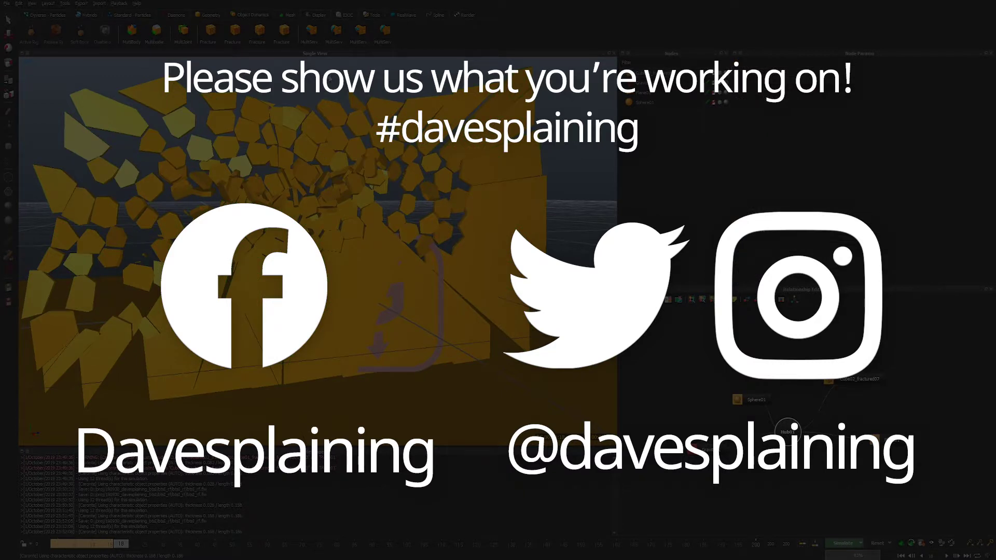